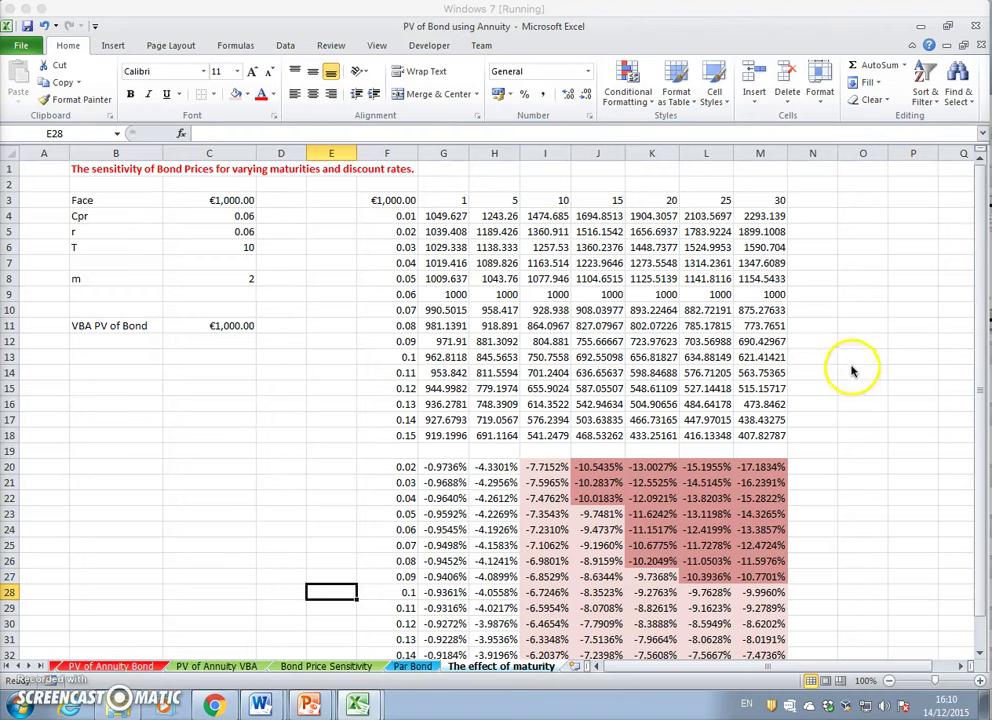
# - Examine the Par Bond sheet's chart of bond present value against r for the different maturities
pyautogui.click(412, 666)
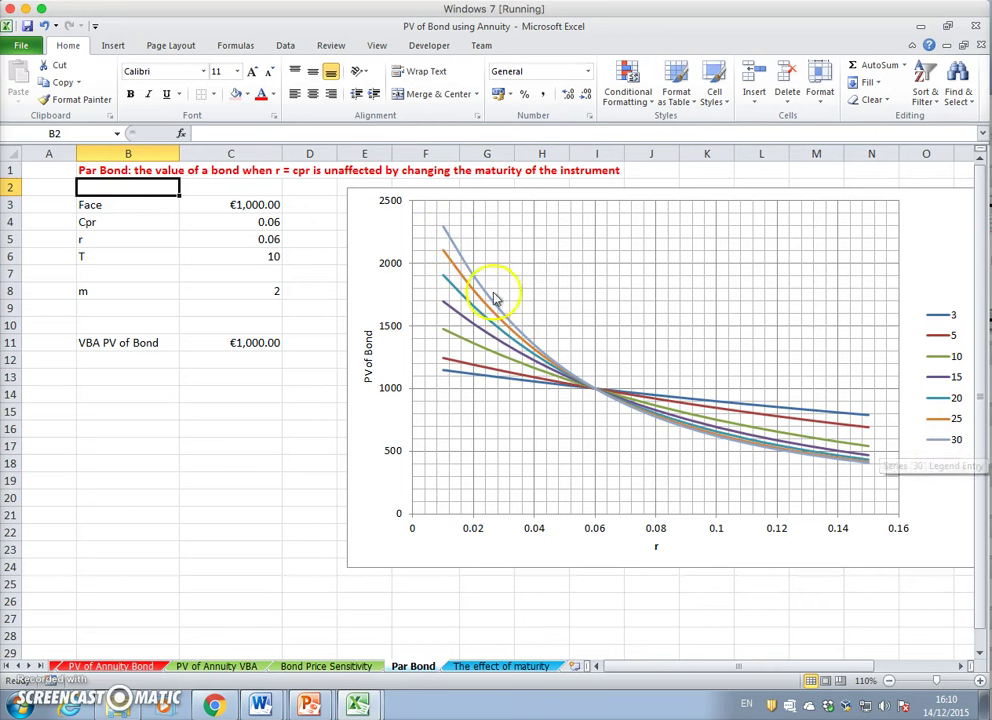
pyautogui.moveTo(478, 285)
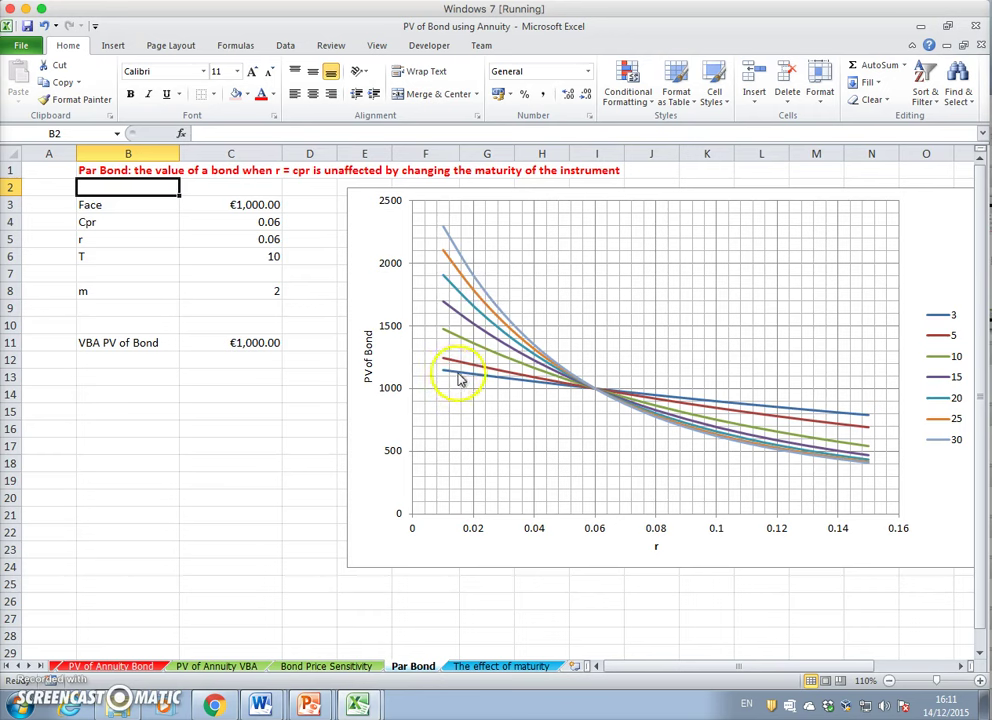
pyautogui.moveTo(470, 377)
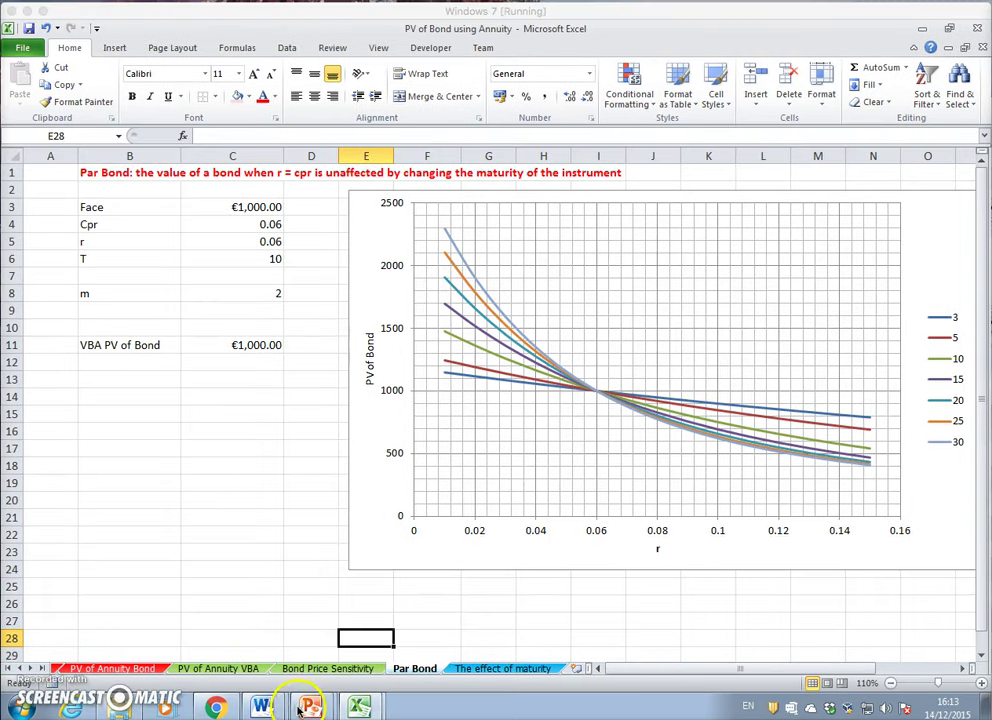
# - Switch to the PowerPoint presentation Pricing Bonds and Yield to Maturity and review the yield to maturity example on slides 13 and 14
pyautogui.click(298, 708)
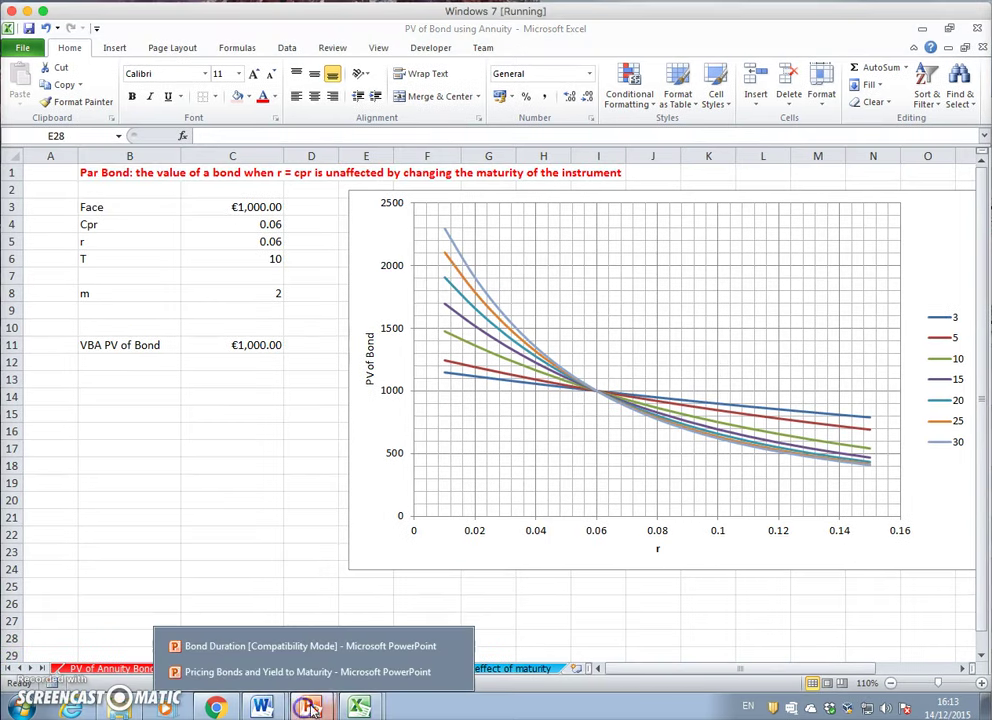
pyautogui.click(255, 672)
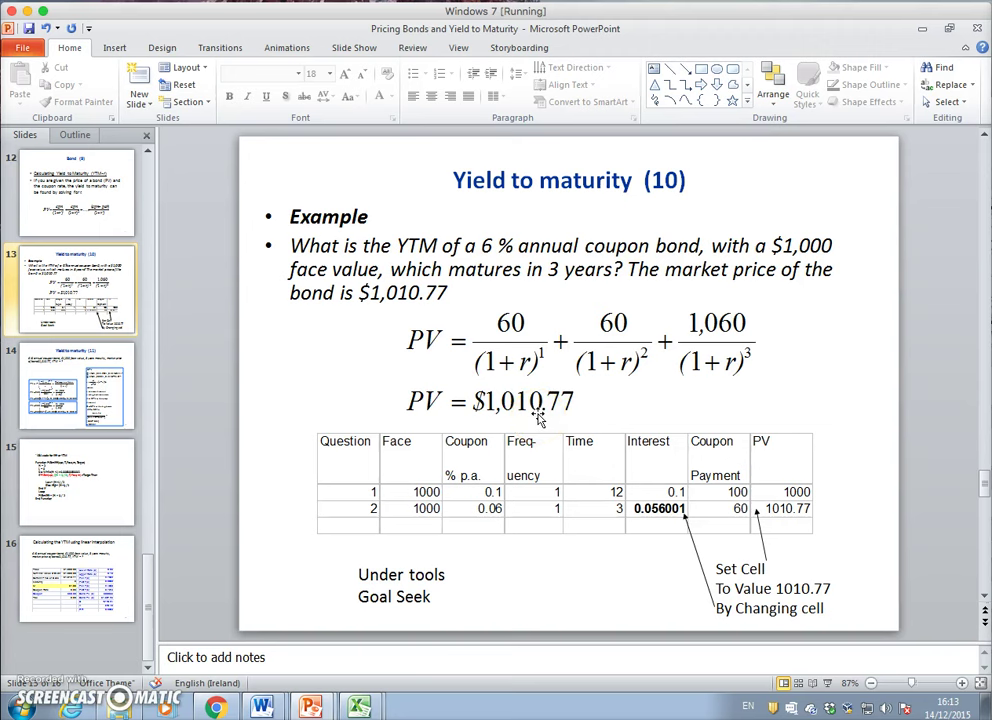
pyautogui.press('pagedown')
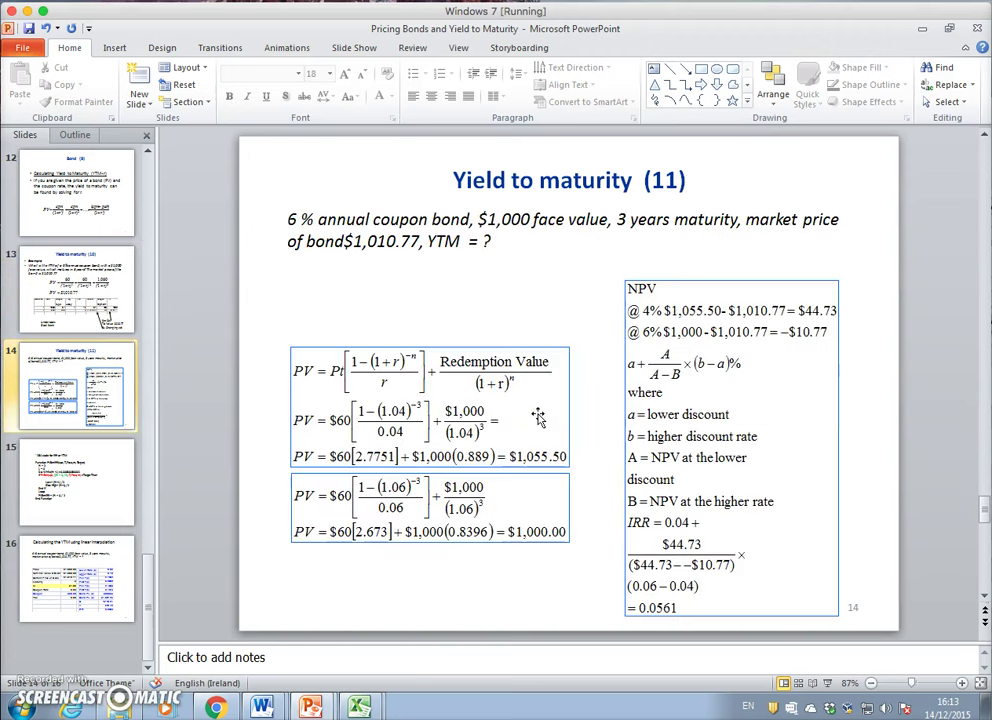
pyautogui.press('pageup')
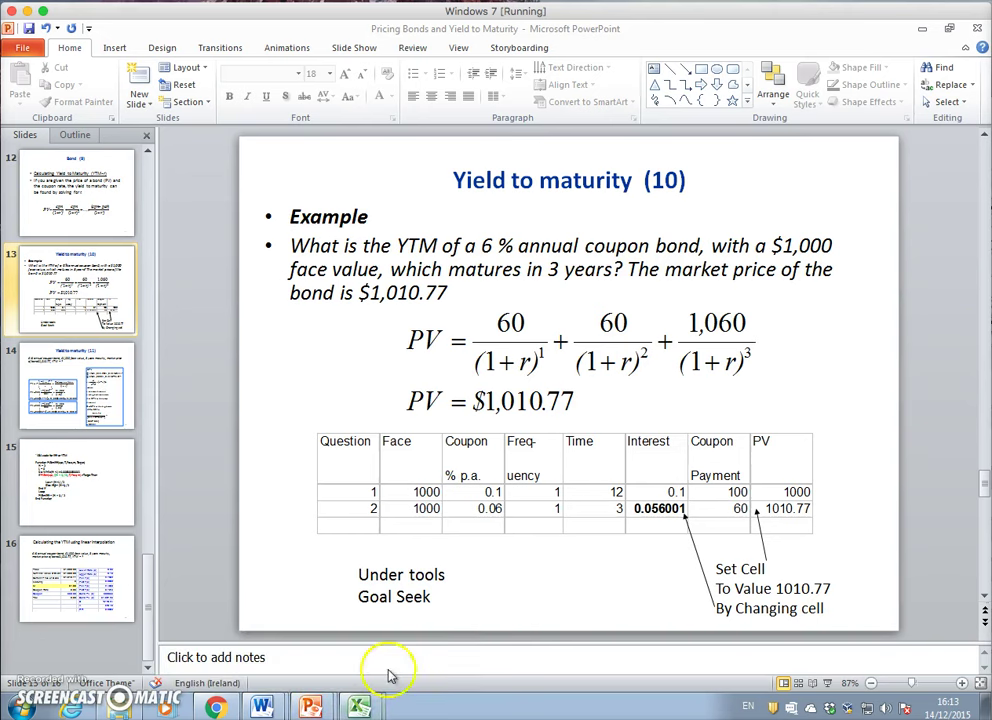
# - Switch back to the Excel workbook and copy the Par Bond inputs and PV block (B3:C11) into a new sheet at B2
pyautogui.moveTo(362, 700)
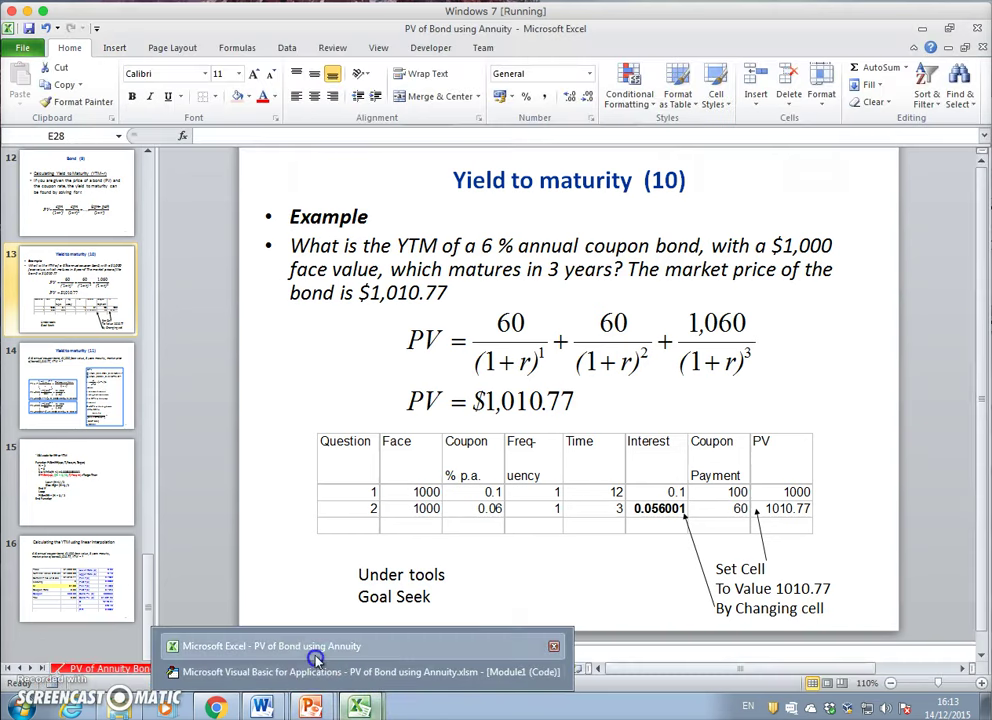
pyautogui.click(316, 660)
pyautogui.moveTo(100, 208); pyautogui.dragTo(250, 347)
pyautogui.rightClick(252, 347)
pyautogui.click(272, 375)
pyautogui.click(578, 668)
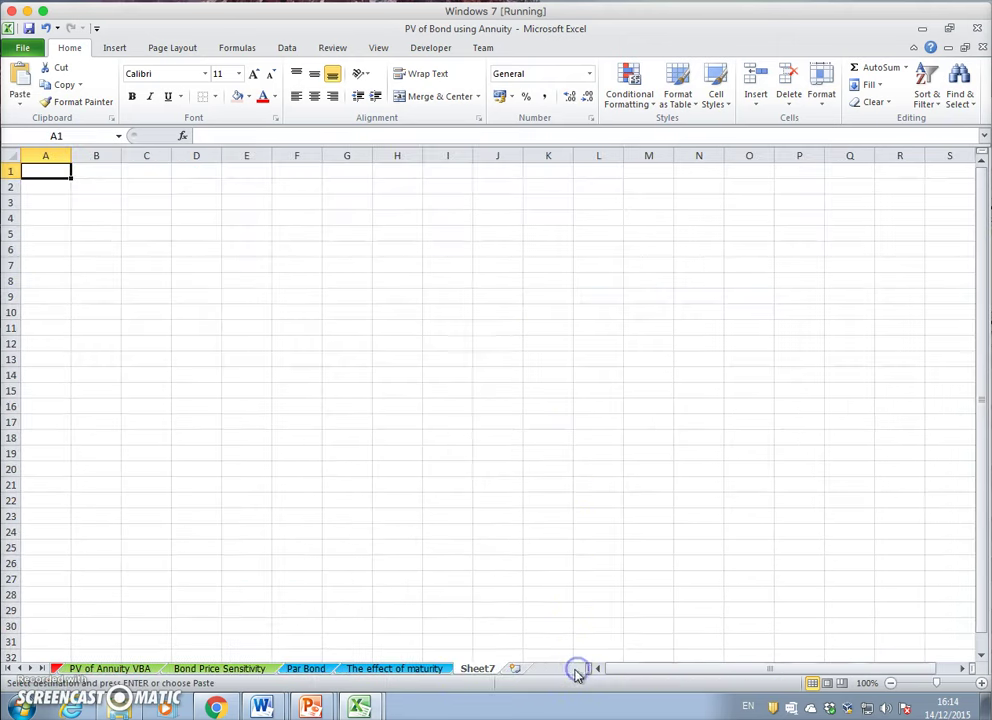
pyautogui.click(82, 190)
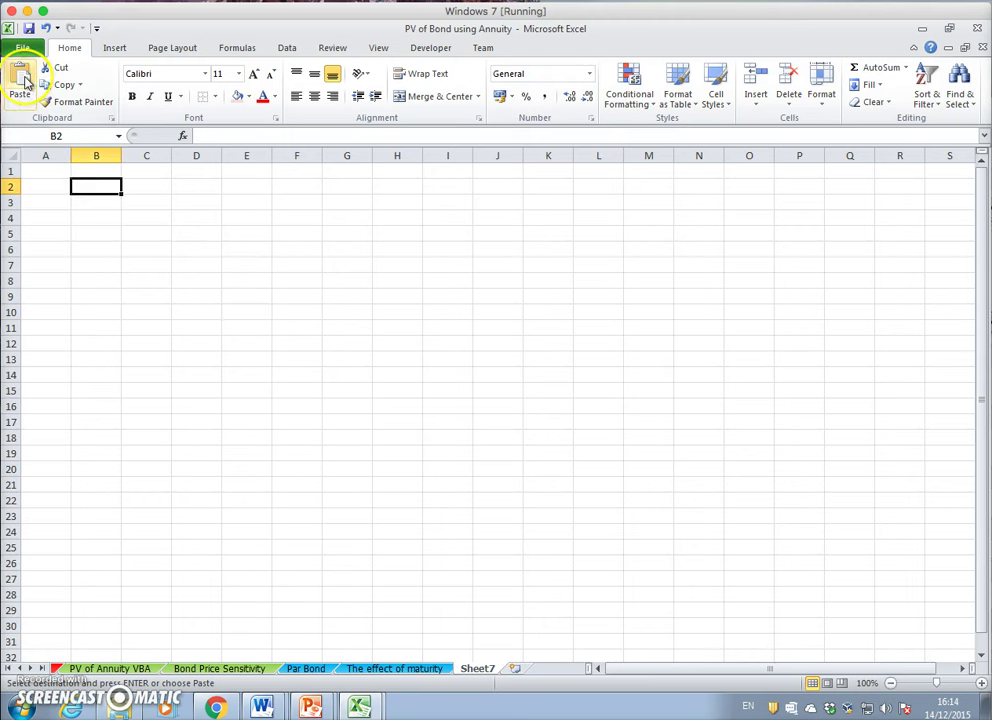
pyautogui.click(22, 80)
# - Widen column B of the new sheet so that the label VBA PV of Bond fits
pyautogui.click(97, 155)
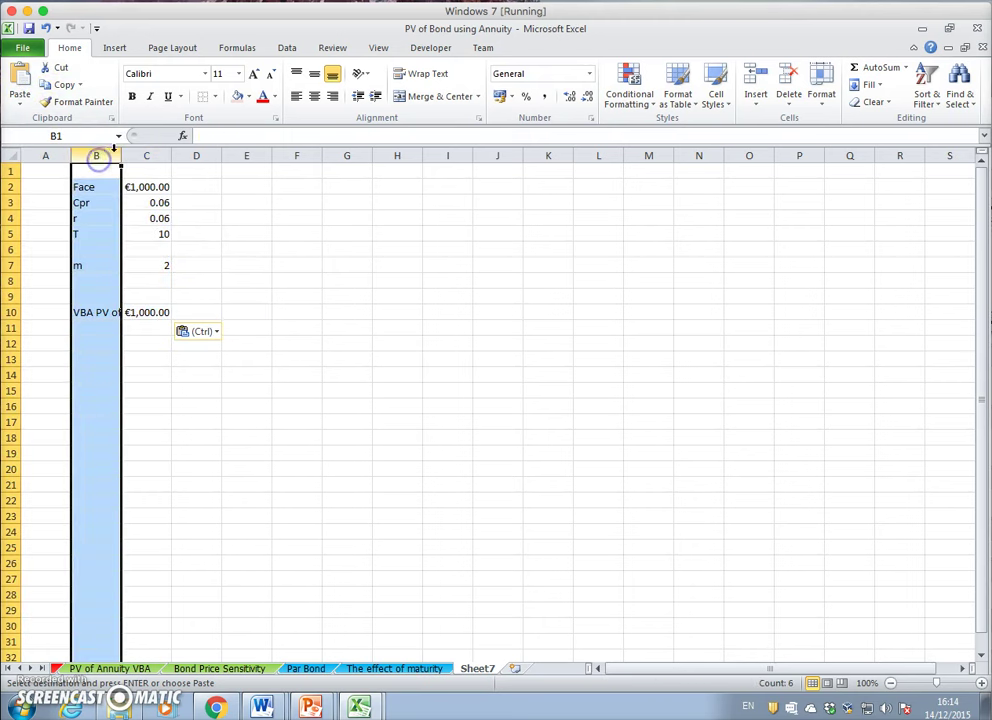
pyautogui.moveTo(117, 155); pyautogui.dragTo(166, 155)
pyautogui.click(368, 310)
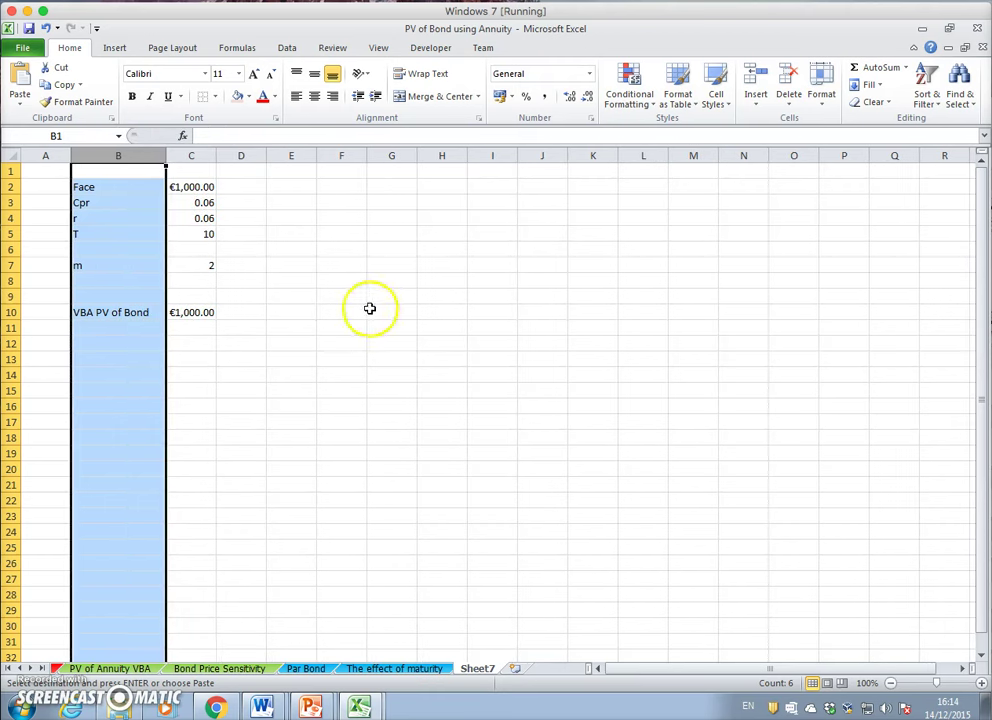
# - Enter the question "What if the Bond Price = 1100" in cell B12 of the new sheet
pyautogui.click(208, 315)
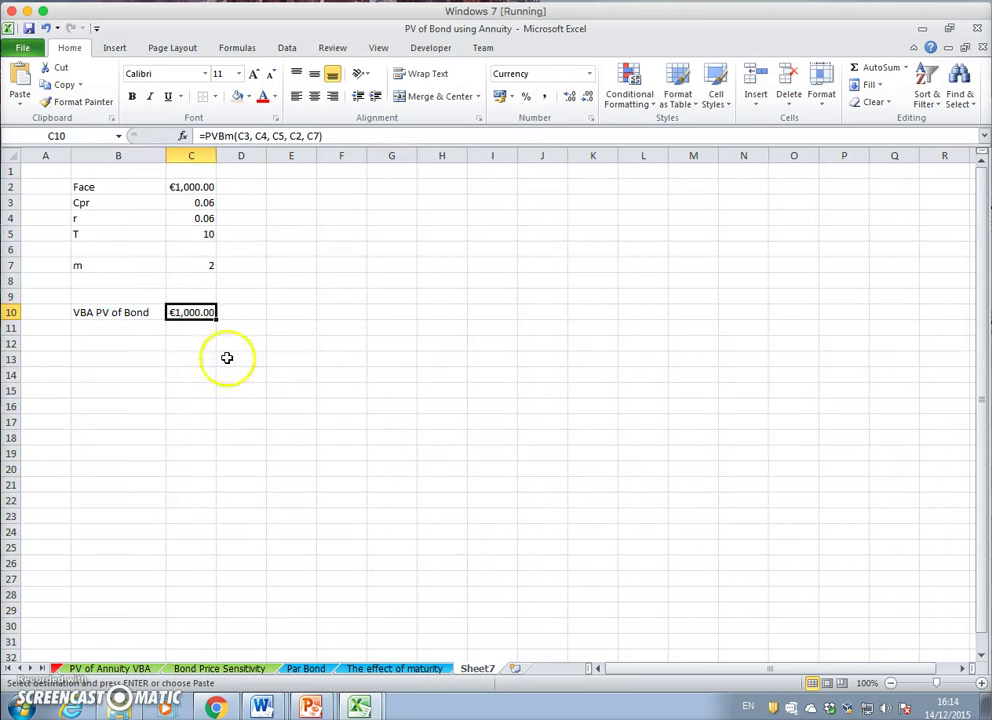
pyautogui.click(104, 340)
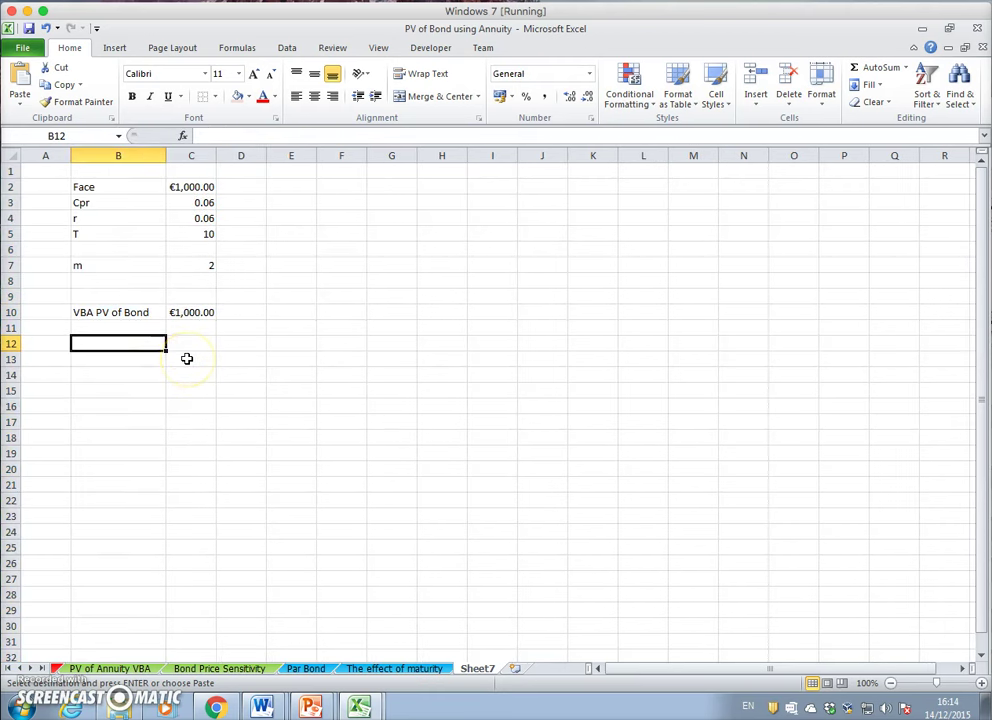
pyautogui.write('What if the Bond Price = 1100')
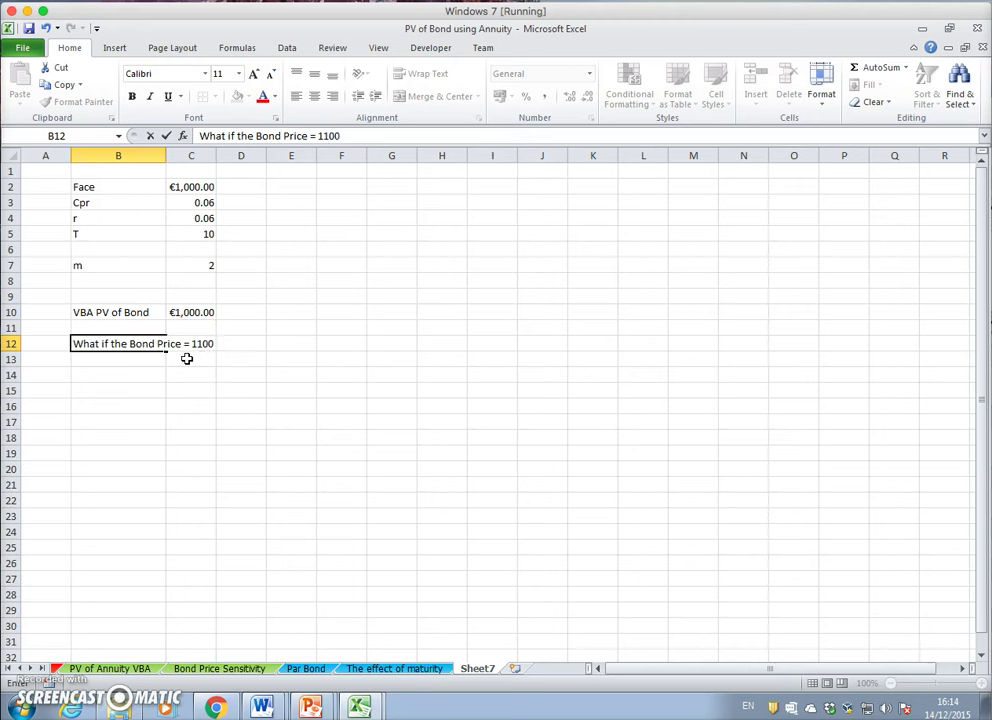
pyautogui.press('Return')
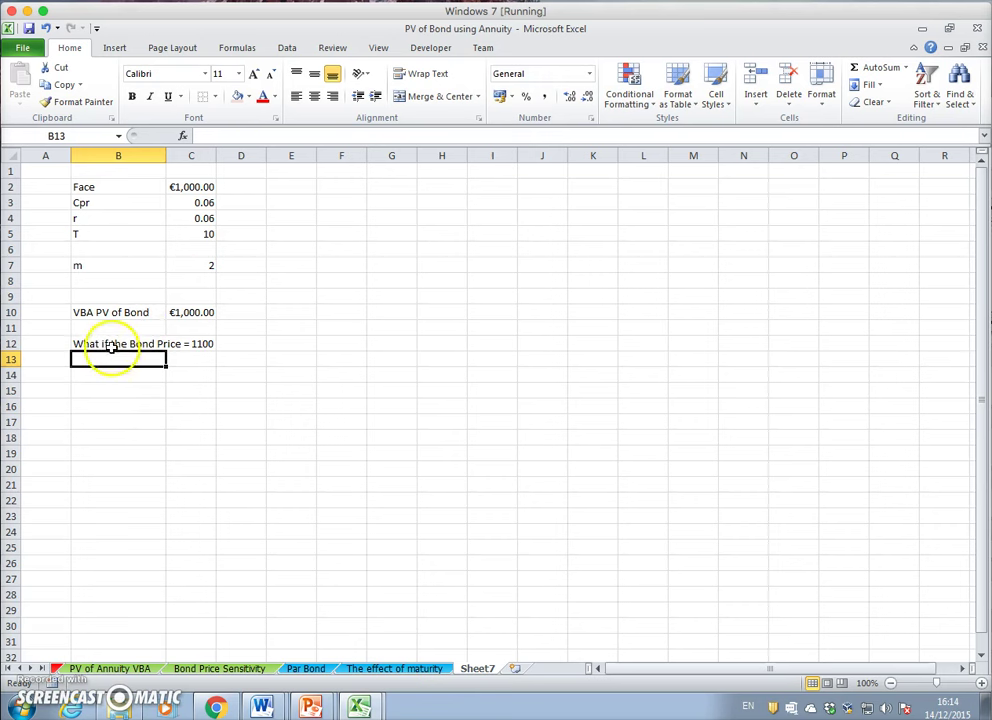
# - Set the maturity T to 20 in cell C6 of the Bond Price Sensitivity sheet
pyautogui.click(190, 237)
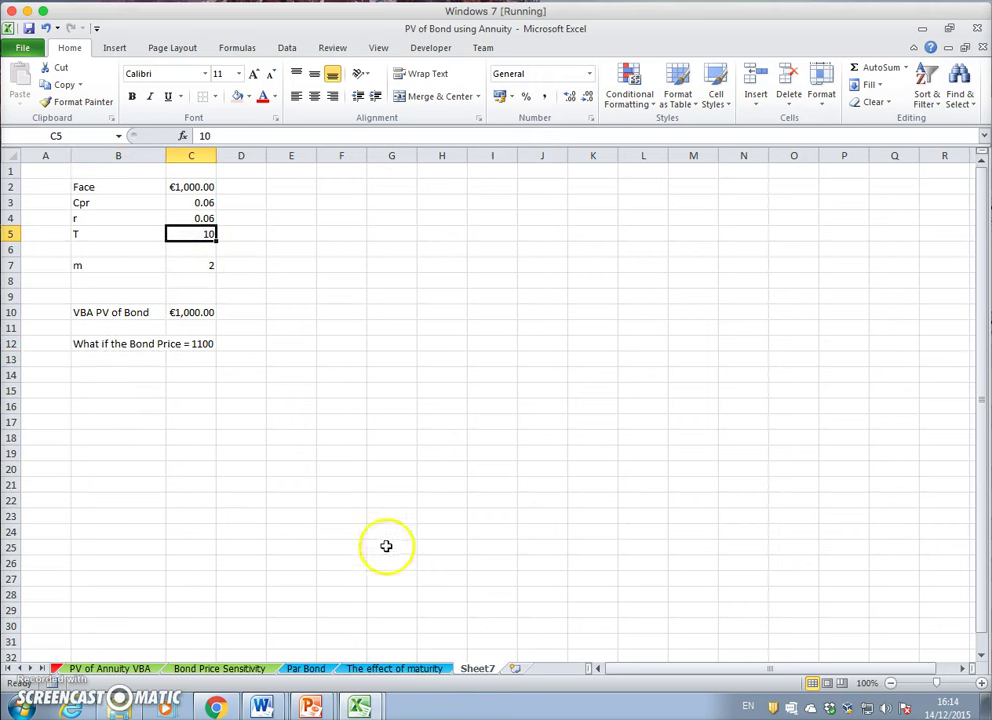
pyautogui.click(408, 668)
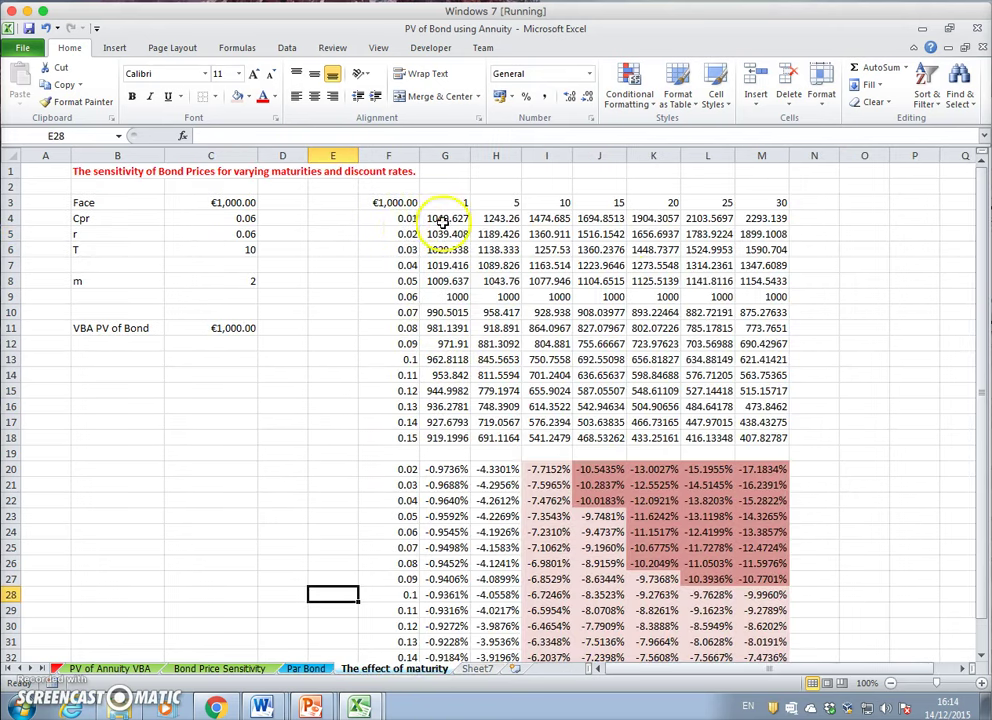
pyautogui.click(306, 668)
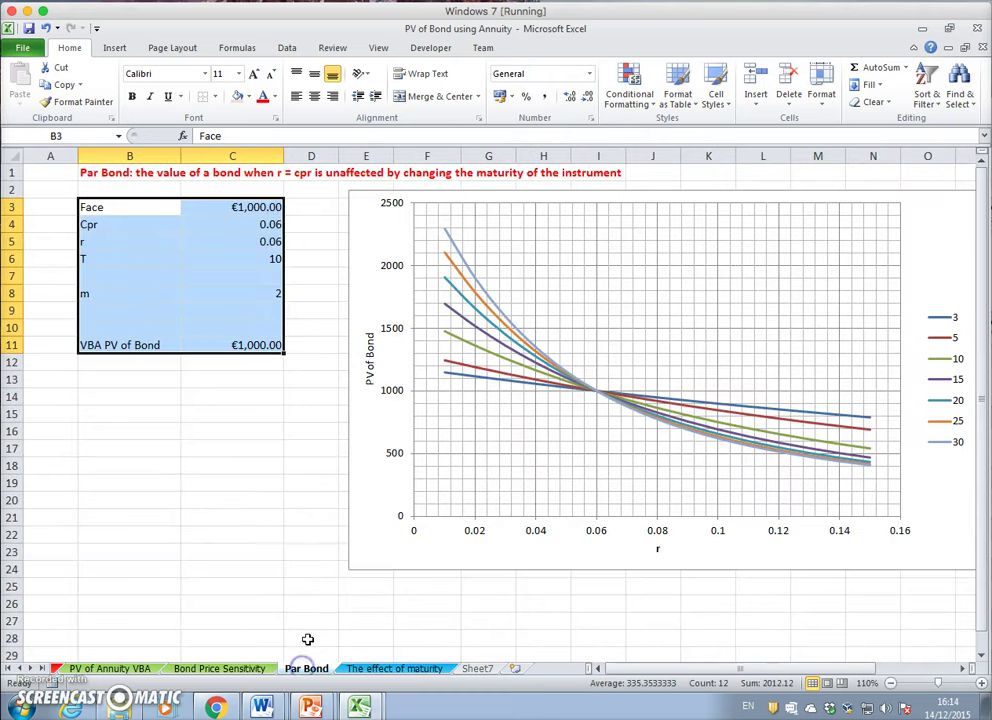
pyautogui.click(240, 669)
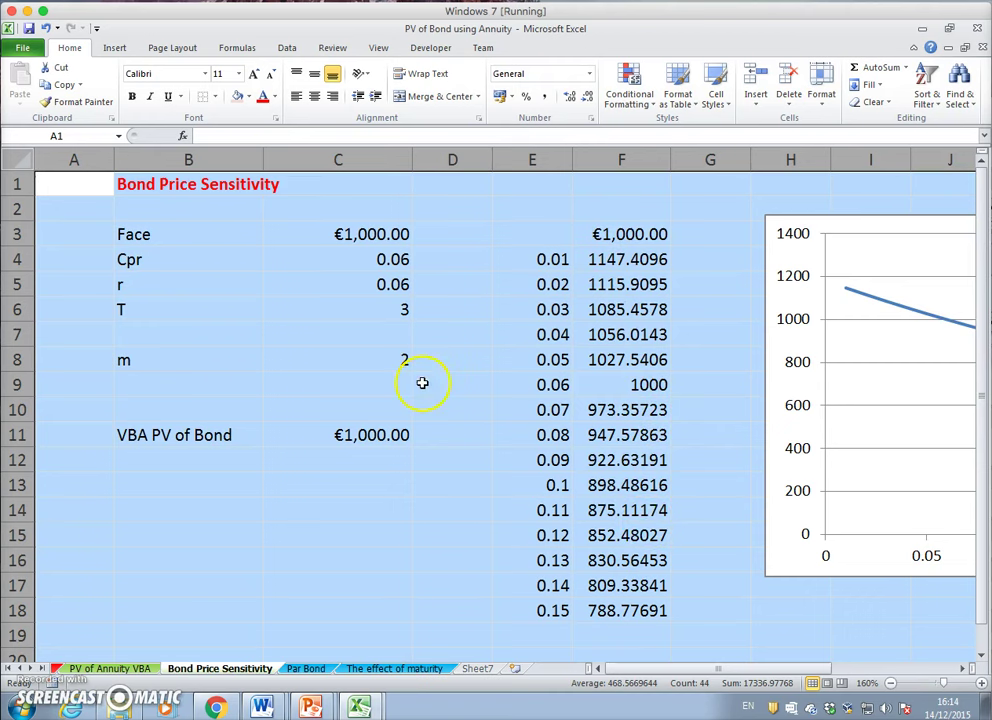
pyautogui.click(367, 301)
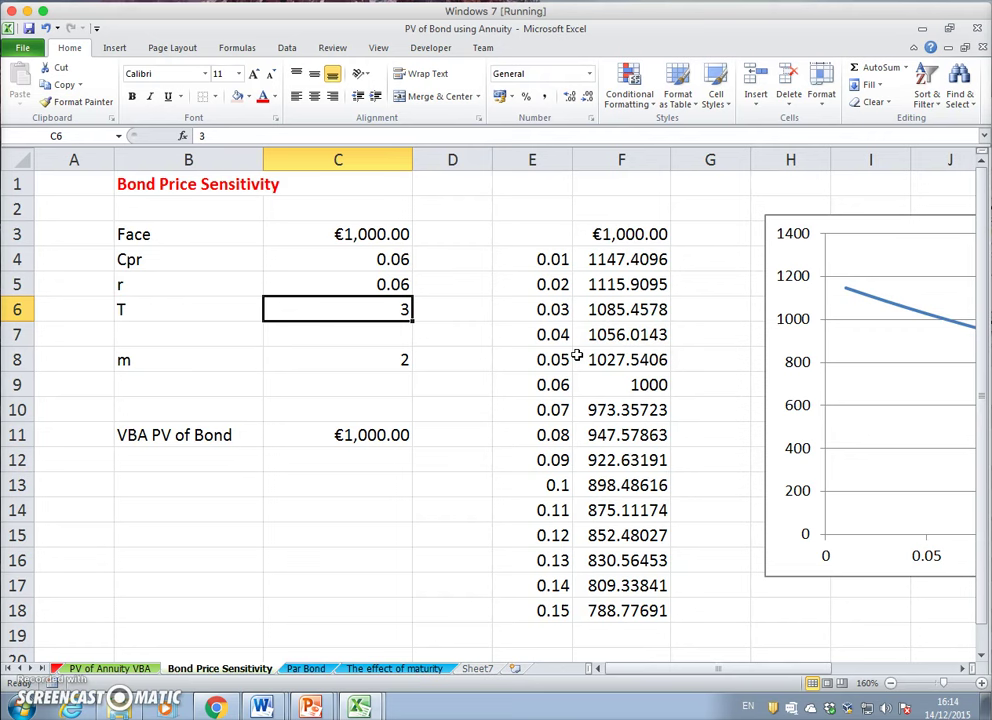
pyautogui.write('2')
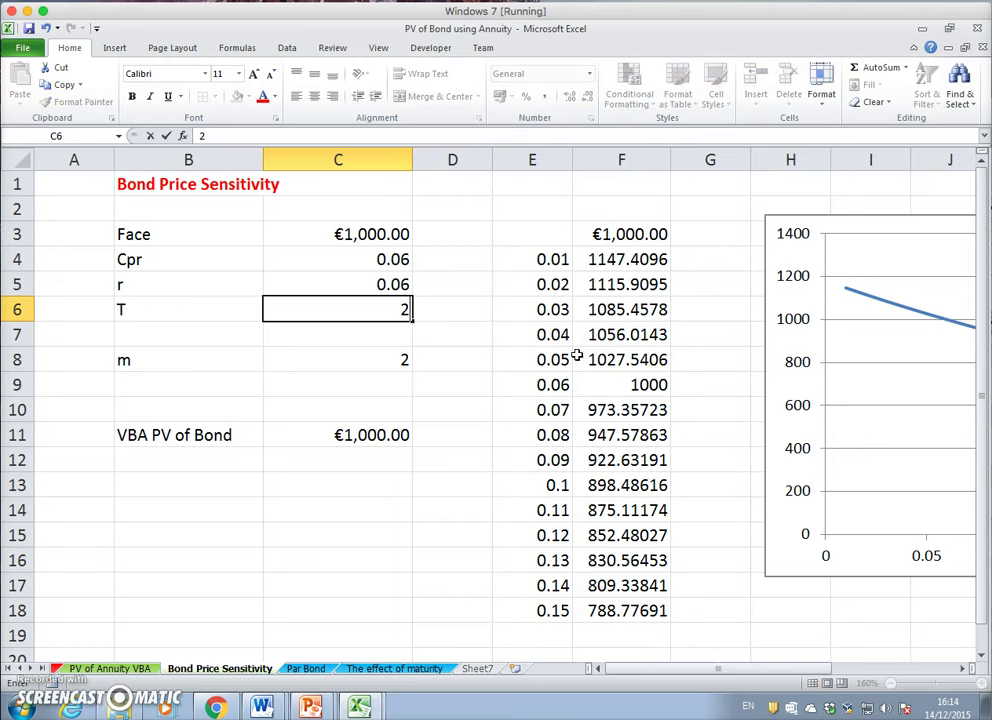
pyautogui.write('0')
pyautogui.press('Return')
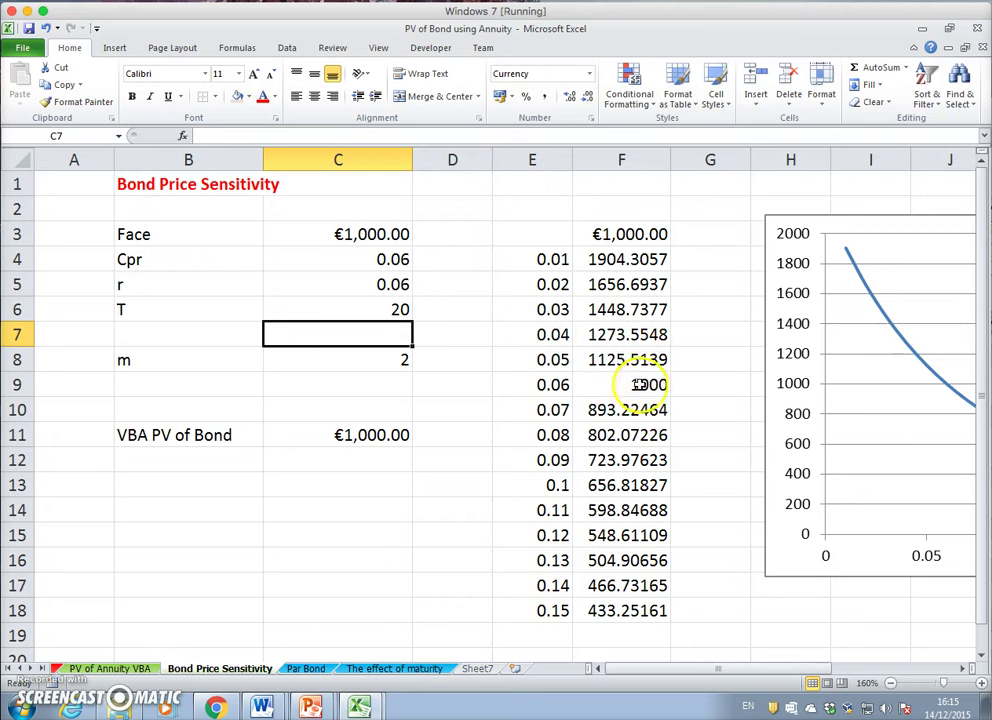
# - Copy the Bond Price Sensitivity inputs and PV block (B3:C11) over the block starting at B2 on Sheet7
pyautogui.moveTo(142, 235); pyautogui.dragTo(323, 427)
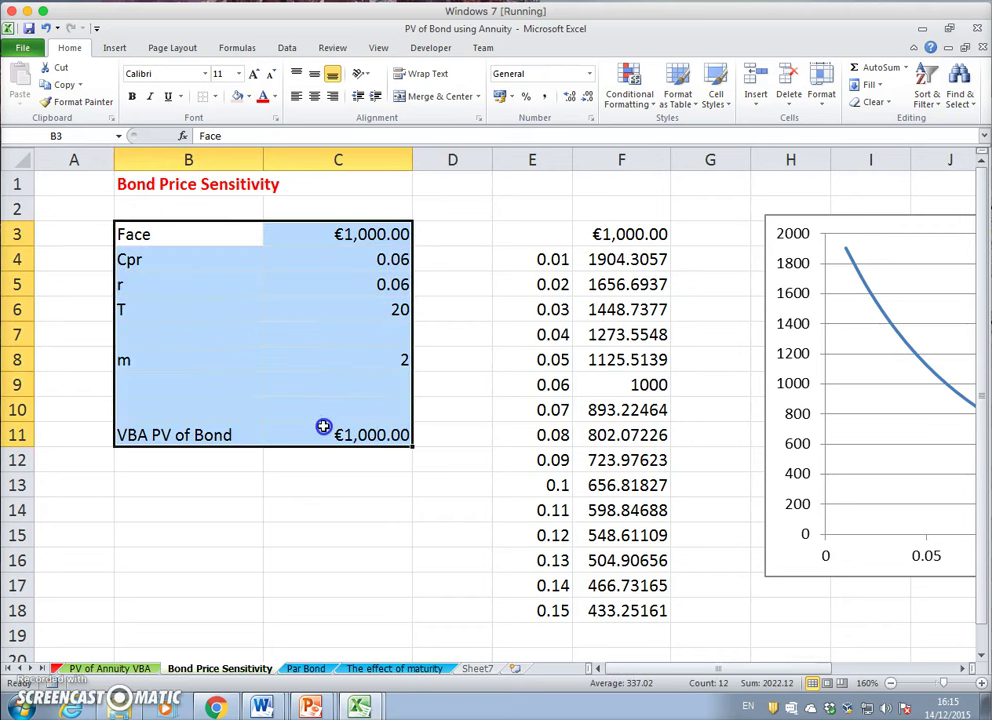
pyautogui.rightClick(327, 433)
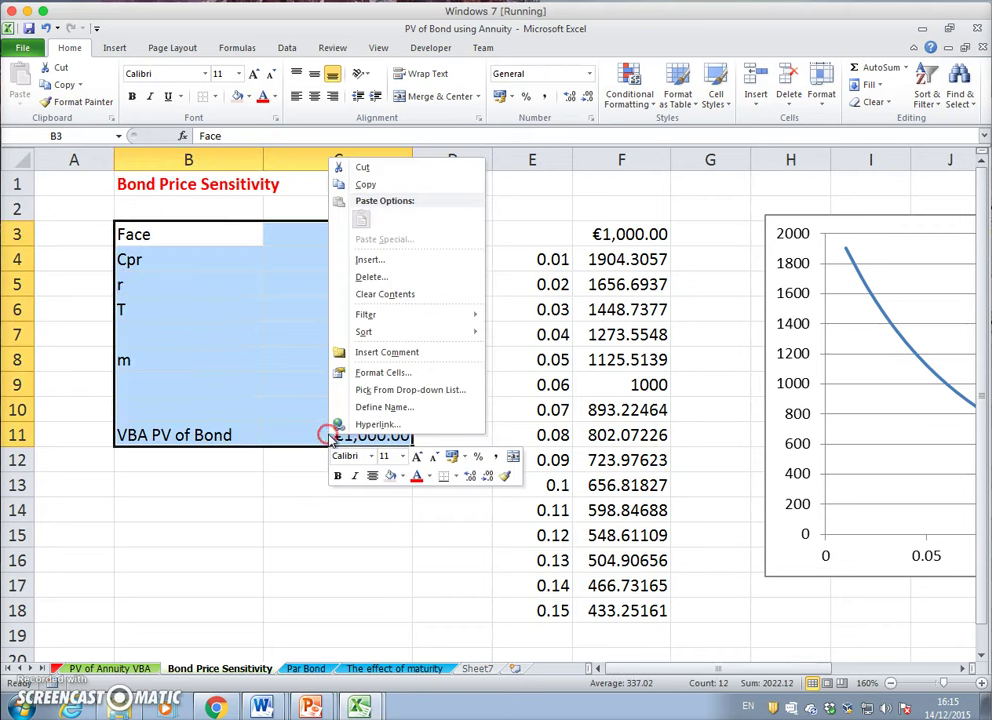
pyautogui.click(395, 184)
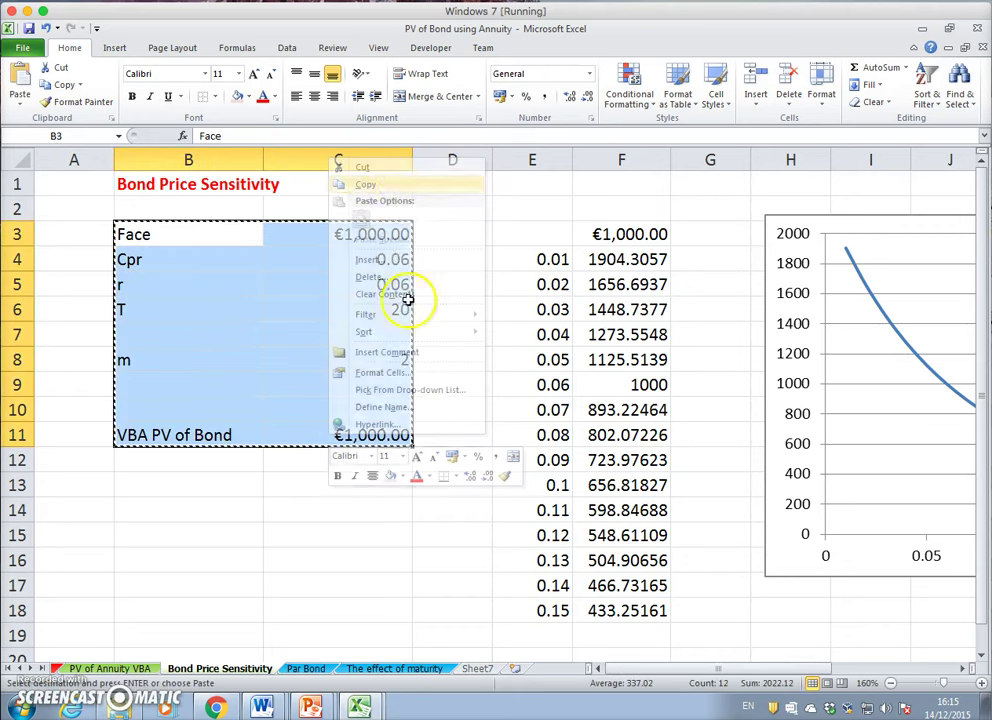
pyautogui.click(477, 667)
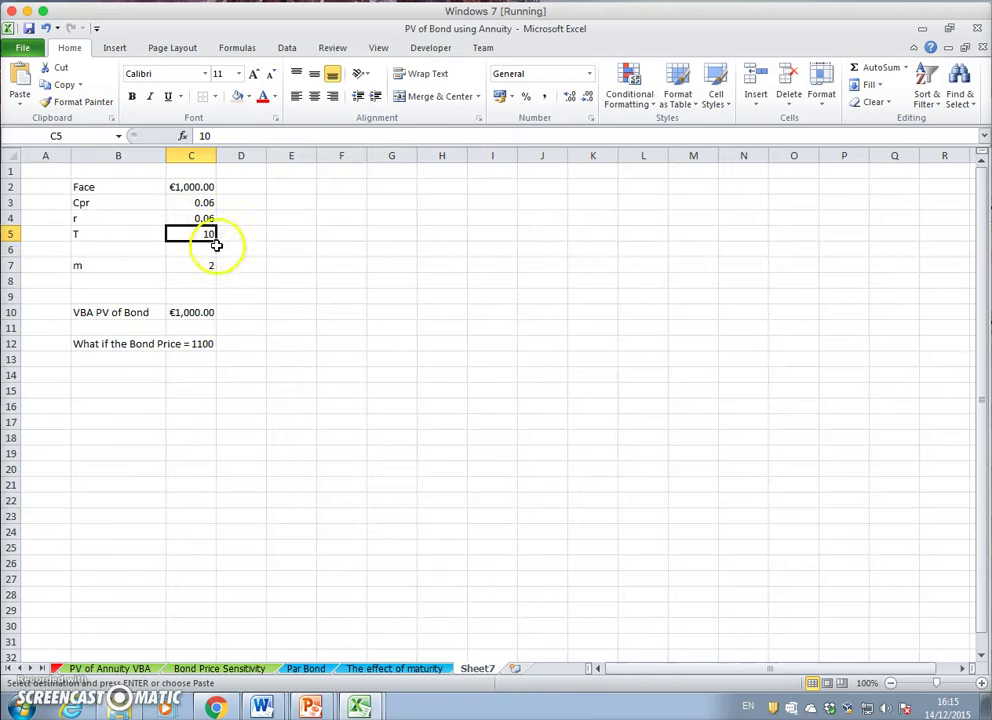
pyautogui.click(89, 186)
pyautogui.click(19, 84)
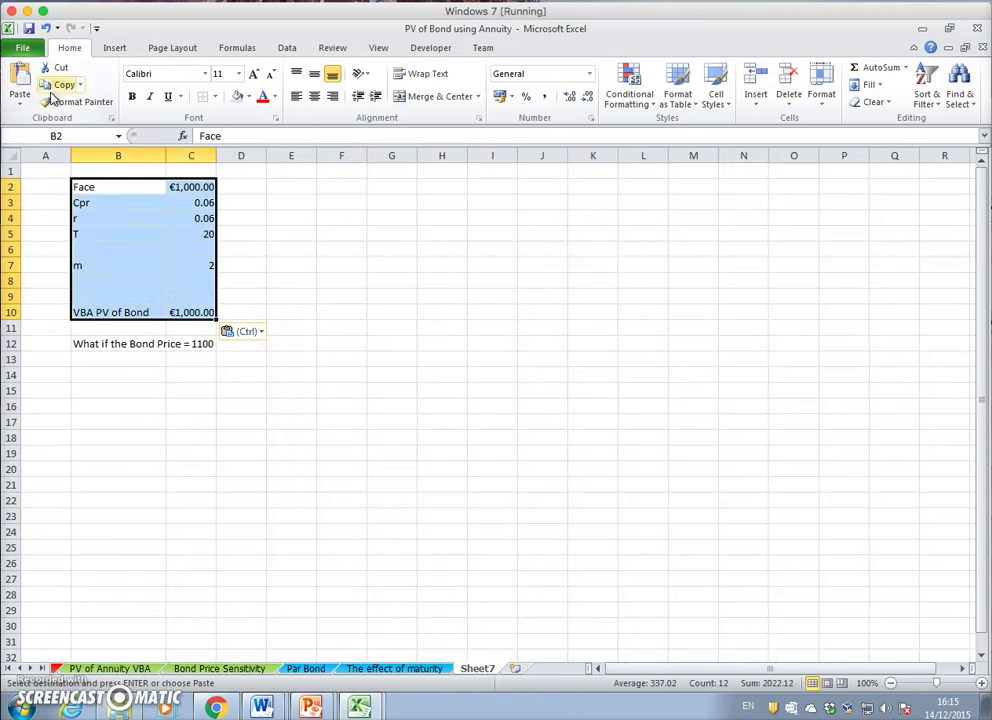
pyautogui.click(501, 313)
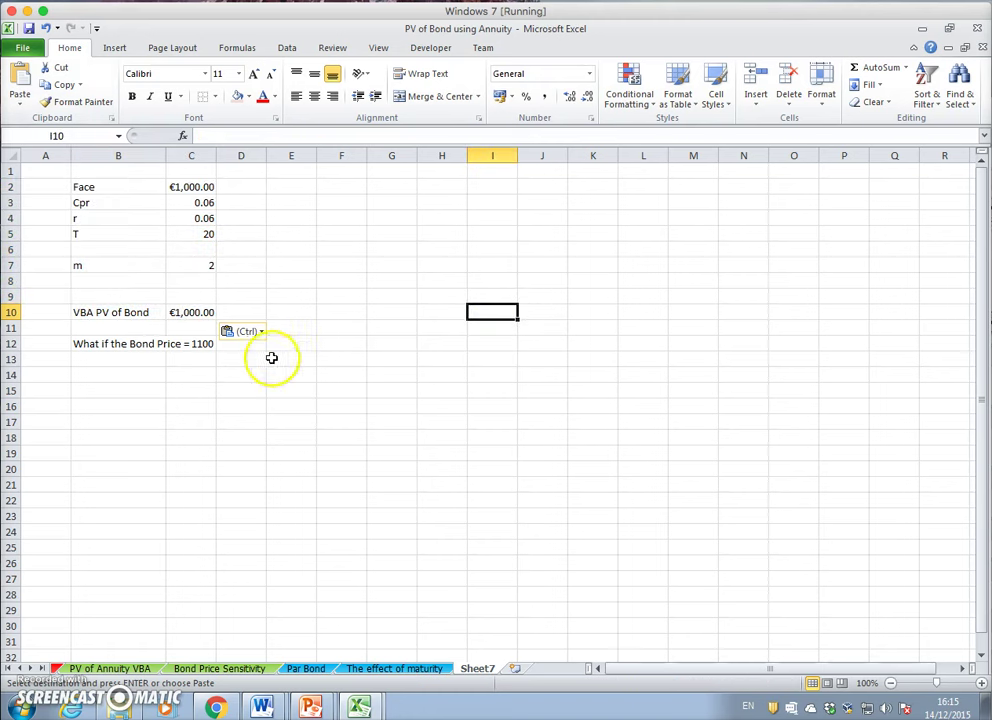
# - Extend the question in B12 with ". What is the Yield to Maturity or the consistent discount rate?"
pyautogui.click(111, 344)
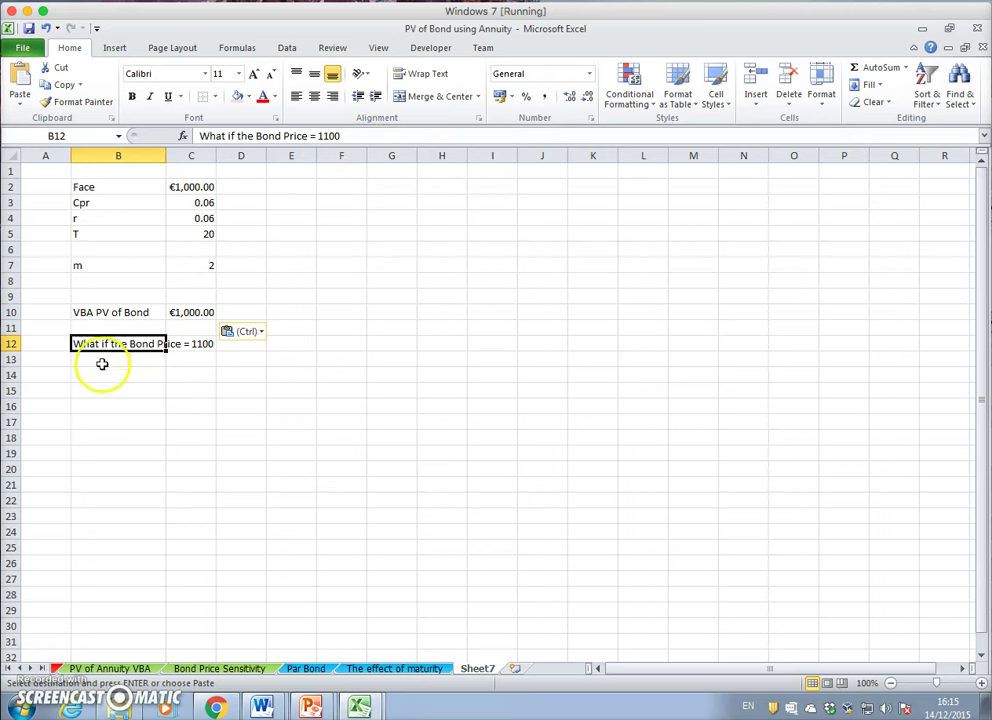
pyautogui.click(360, 134)
pyautogui.write('. What is the Yield to Matu')
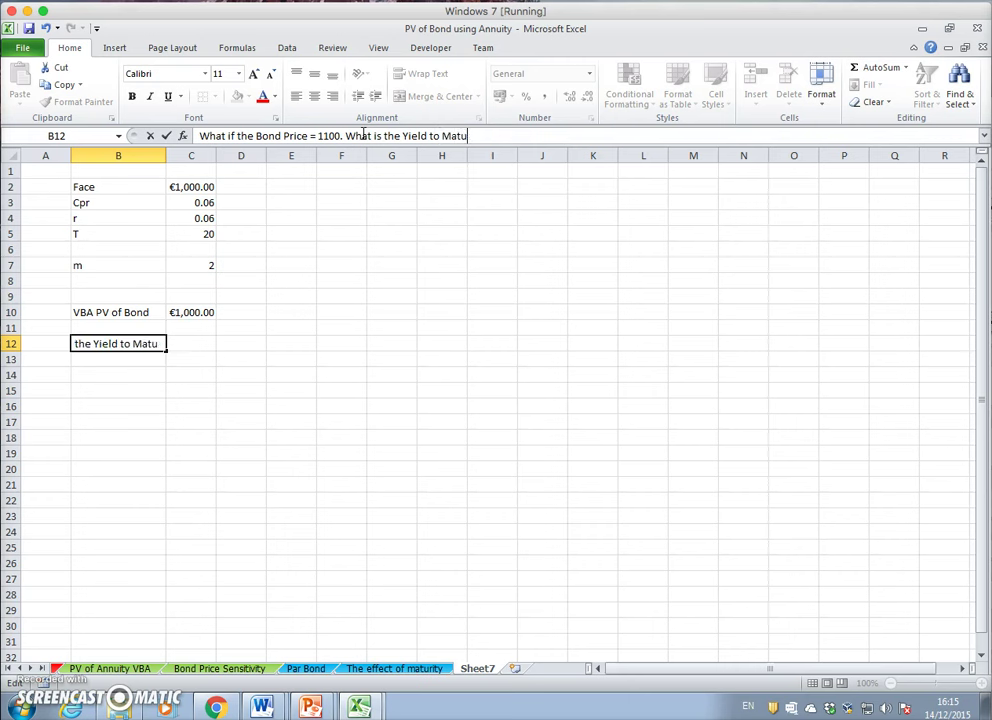
pyautogui.write('ty')
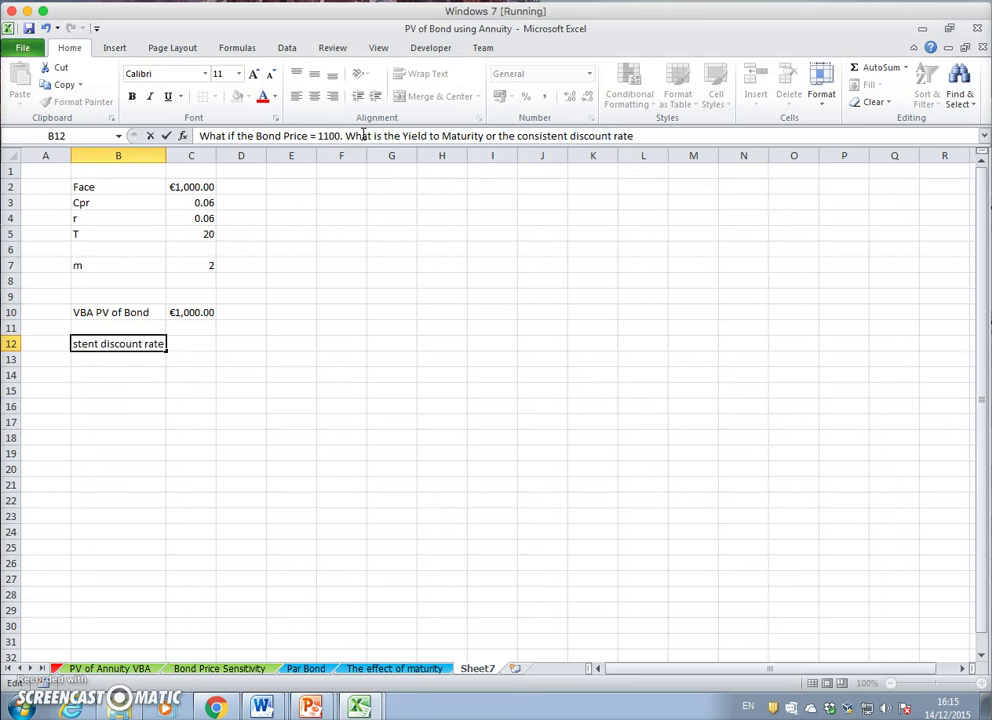
pyautogui.press('Return')
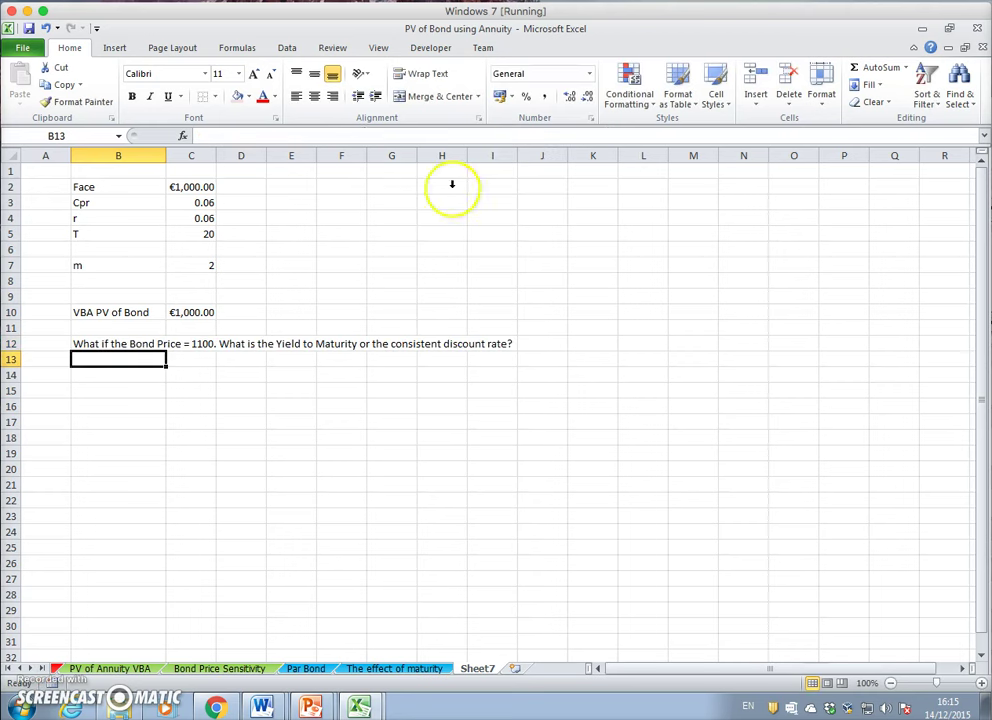
# - Goal Seek the bond price in C10 to 1100 by changing the discount rate r in C4, keeping the solution
pyautogui.click(445, 418)
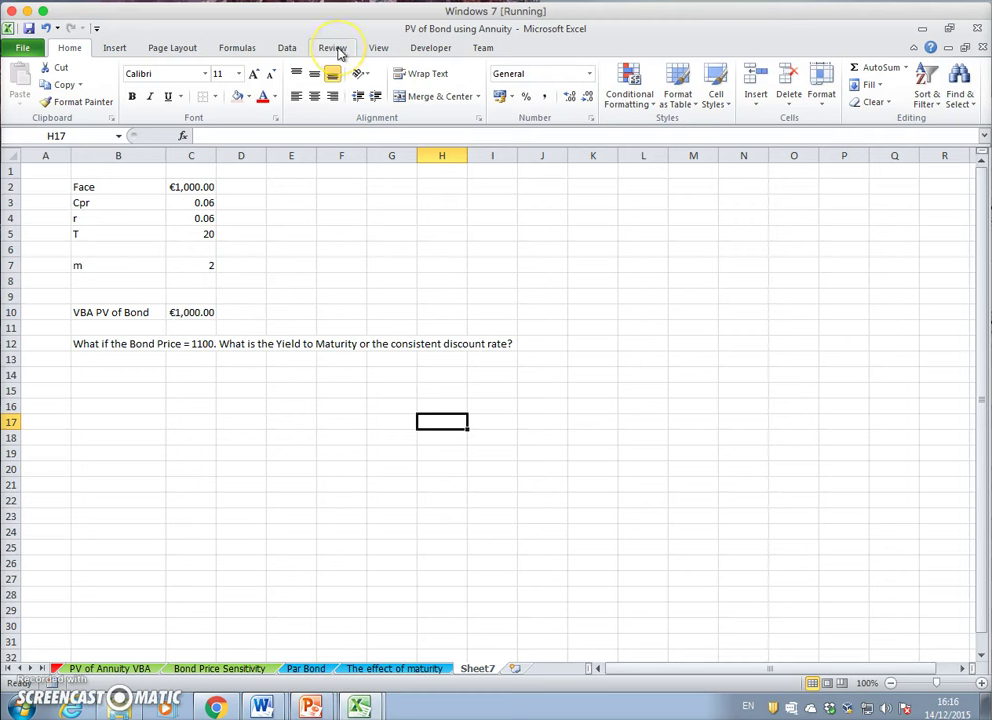
pyautogui.click(285, 48)
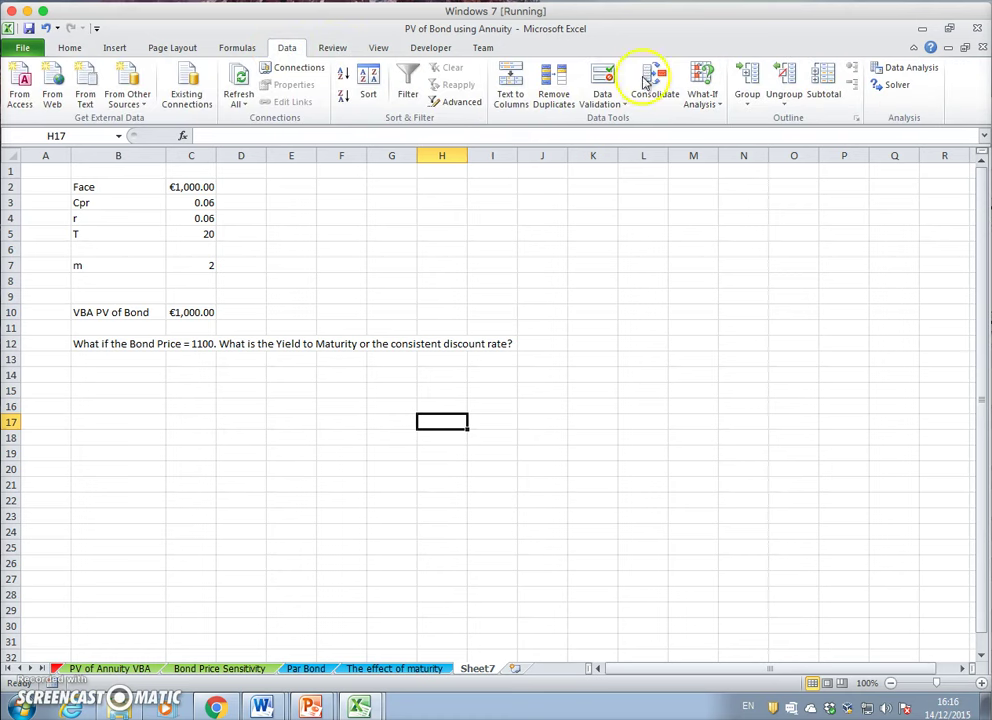
pyautogui.click(712, 108)
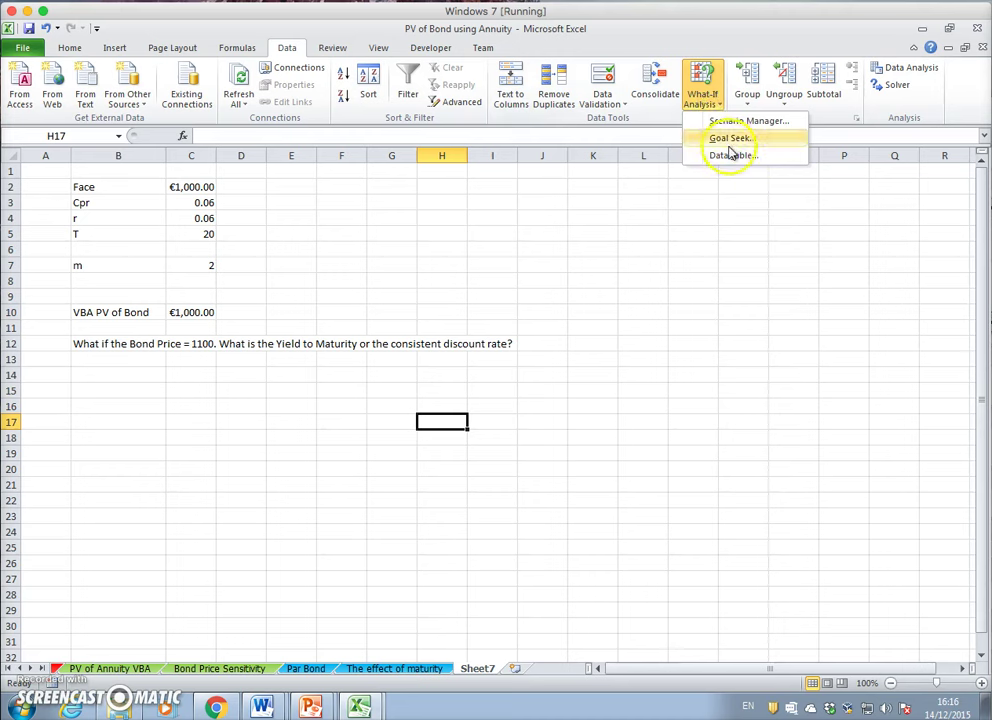
pyautogui.click(733, 139)
pyautogui.moveTo(736, 147); pyautogui.dragTo(616, 186)
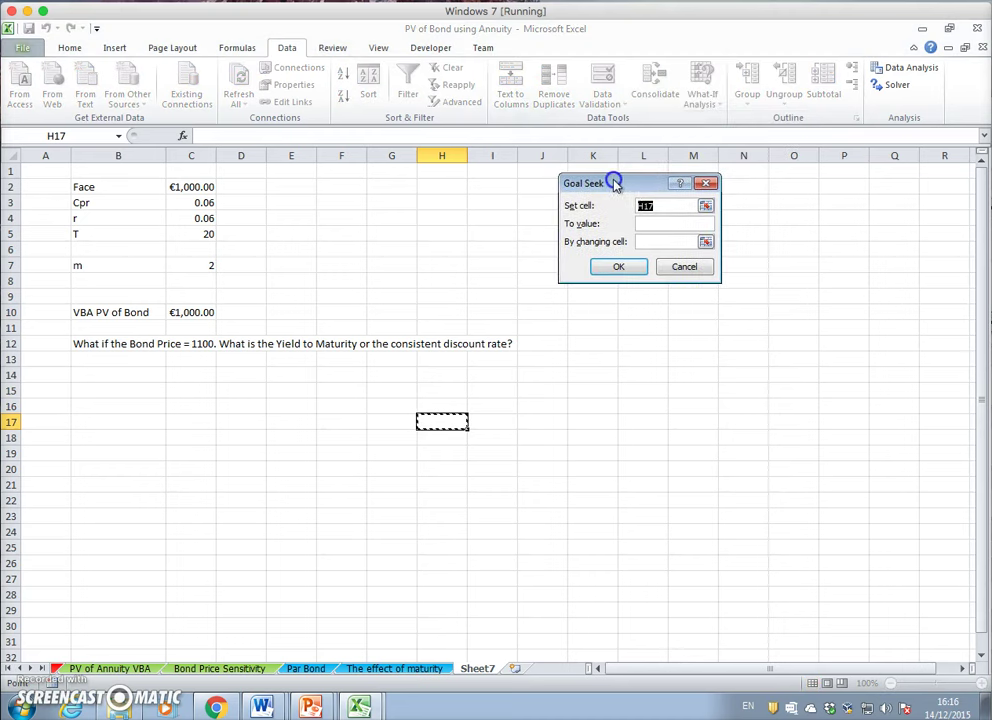
pyautogui.click(191, 312)
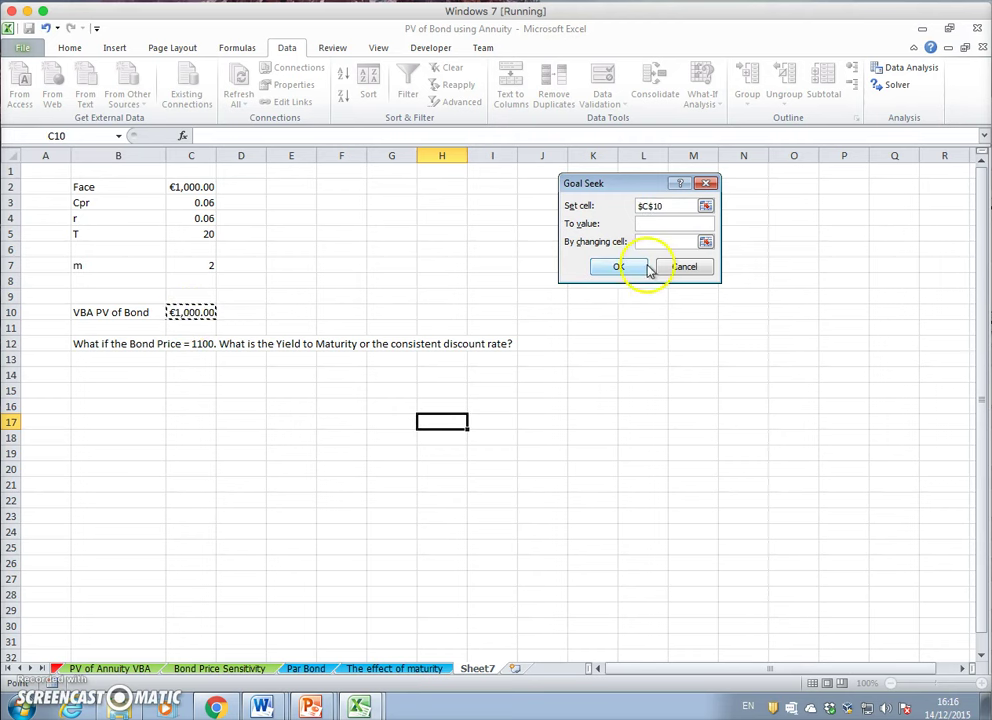
pyautogui.click(650, 223)
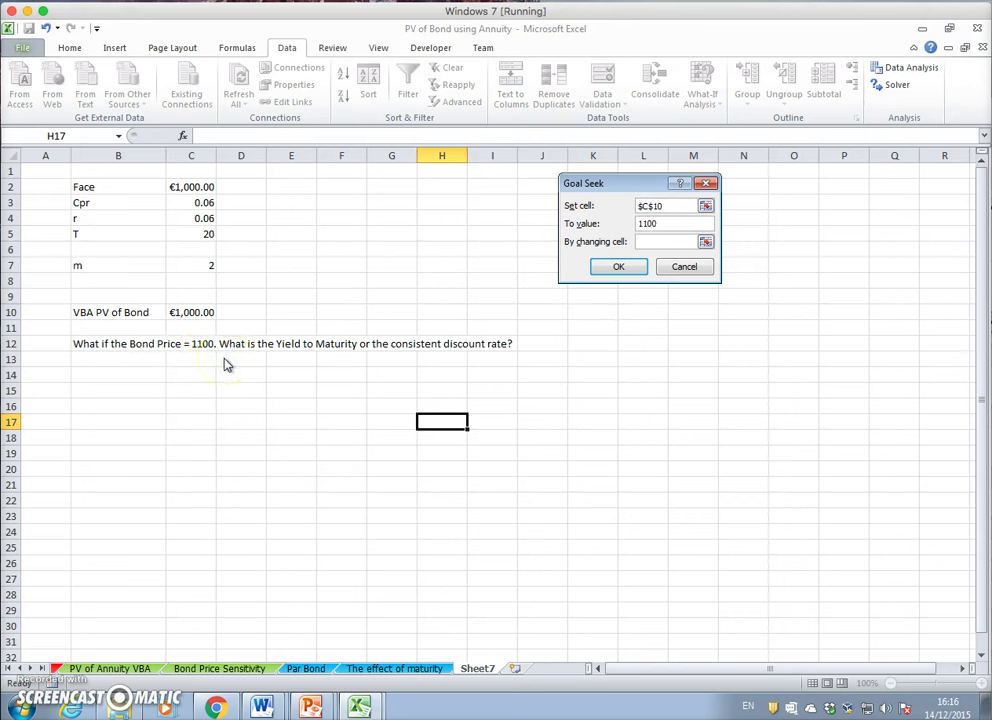
pyautogui.click(641, 241)
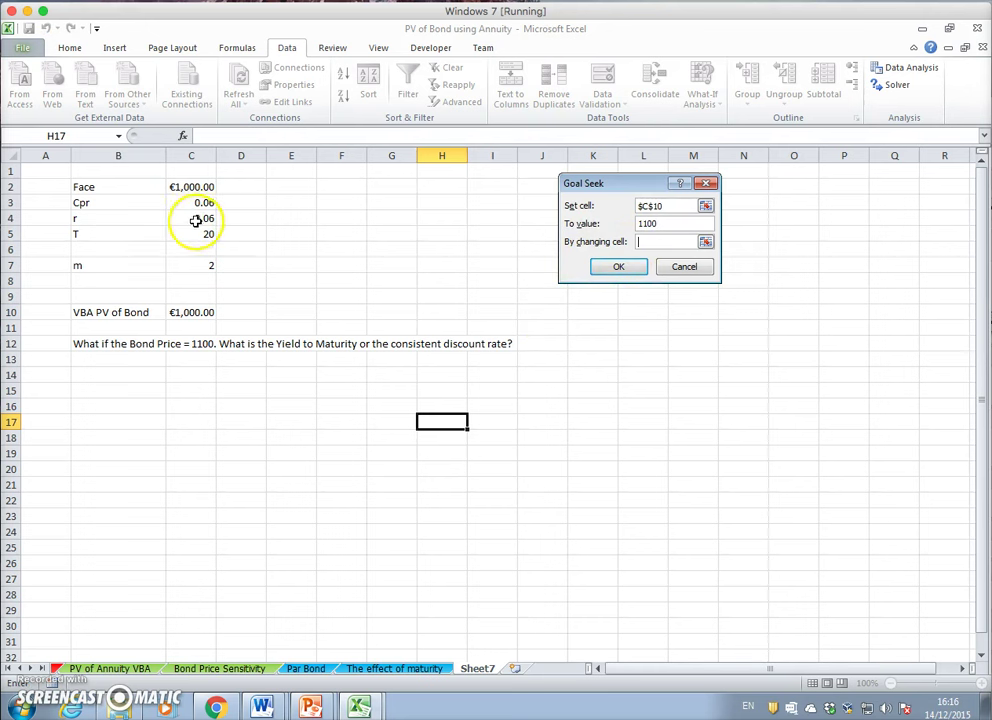
pyautogui.click(193, 219)
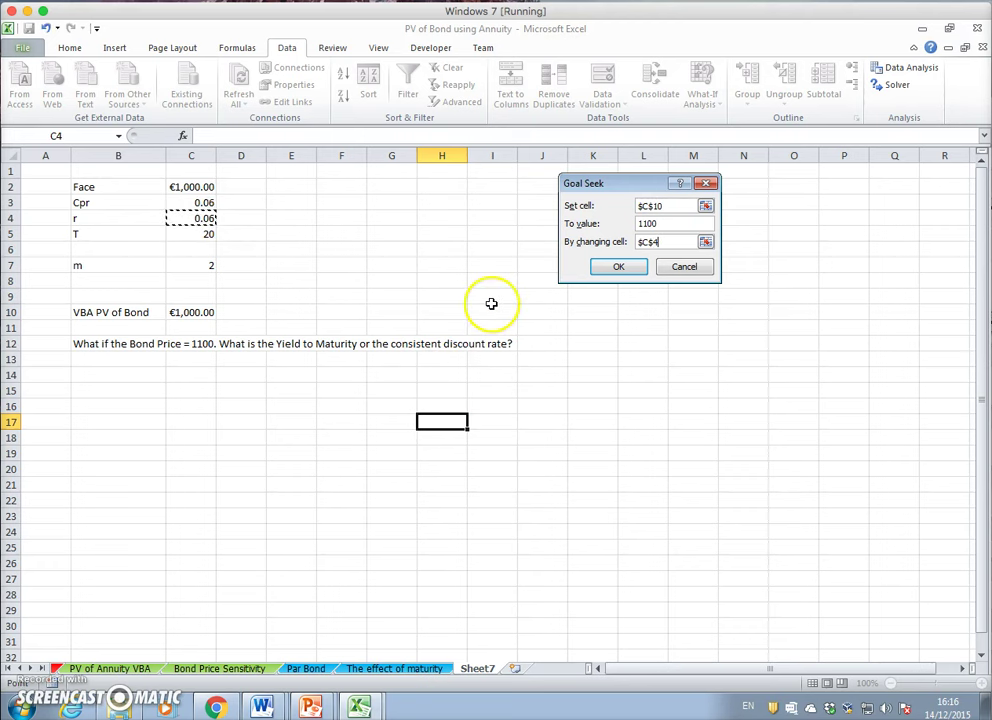
pyautogui.press('Return')
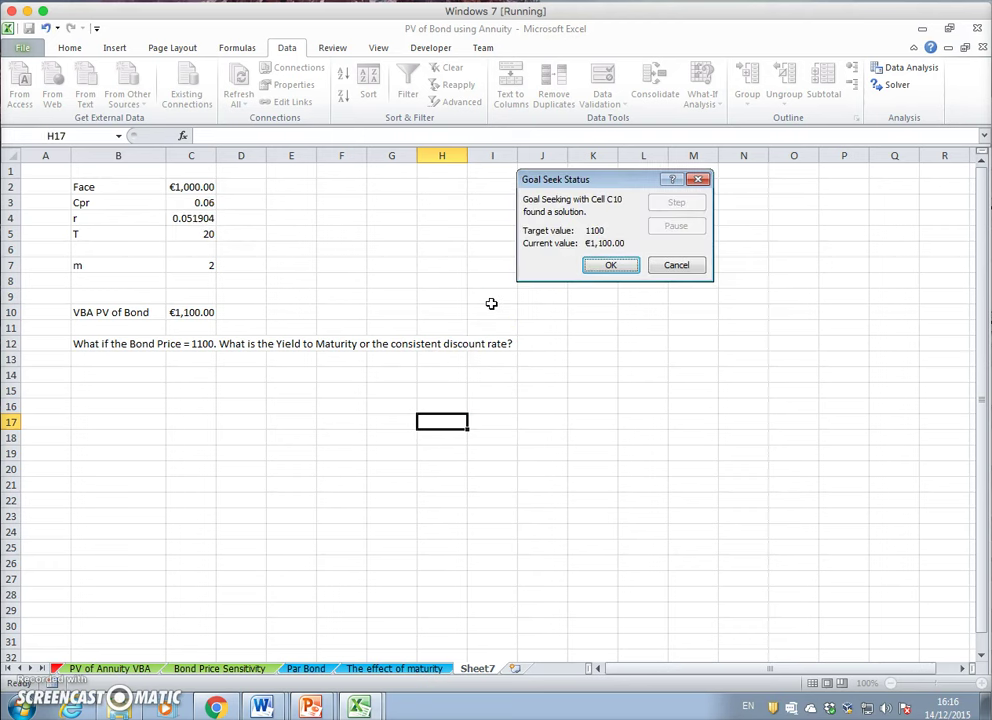
pyautogui.click(606, 265)
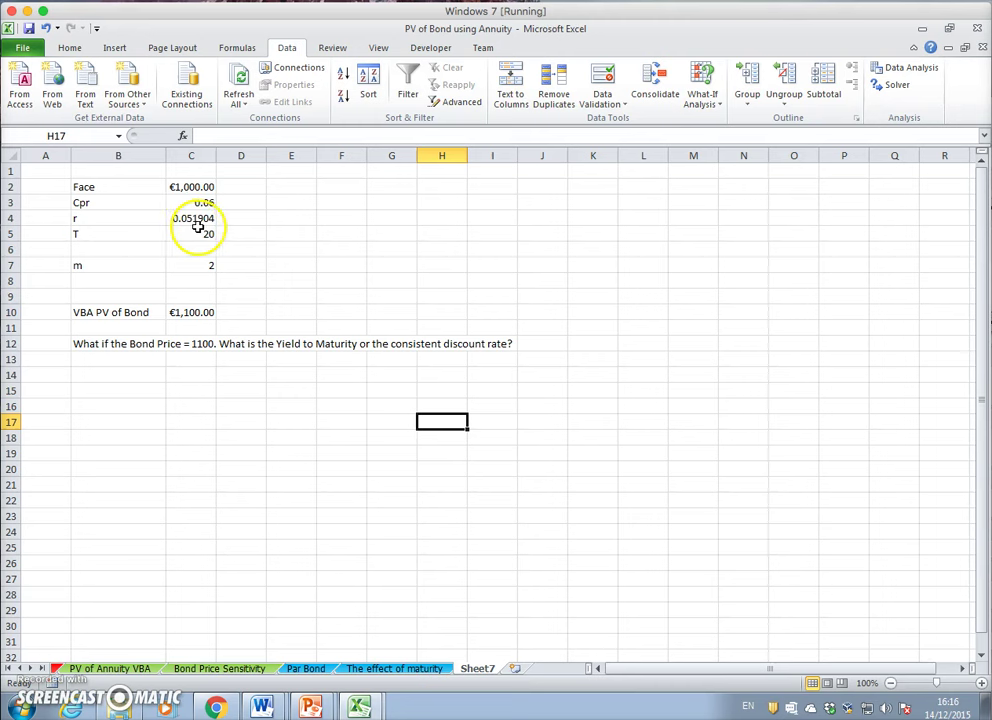
# - Inspect the price formula in C10, look over the PV of Annuity VBA sheet and r on Bond Price Sensitivity, and return to Sheet7
pyautogui.click(195, 312)
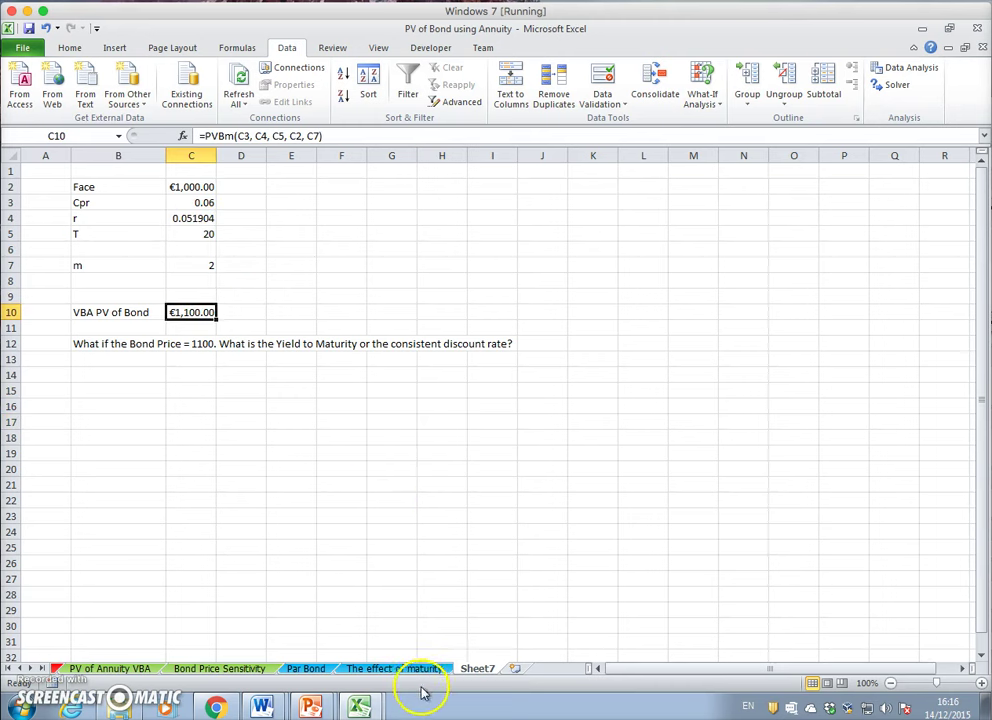
pyautogui.click(138, 669)
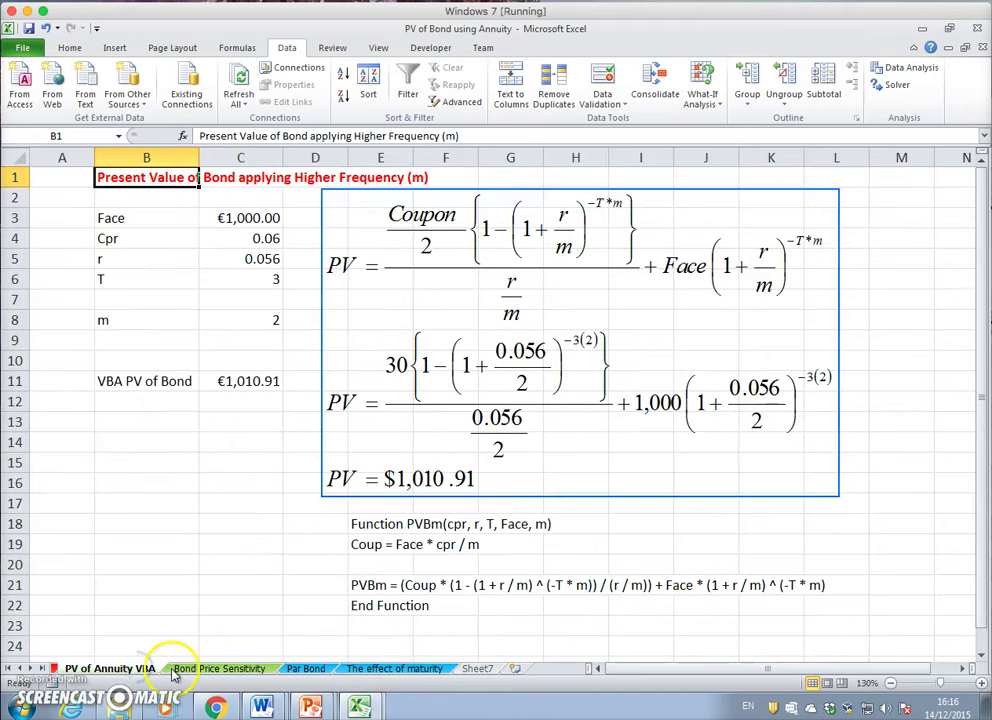
pyautogui.click(180, 669)
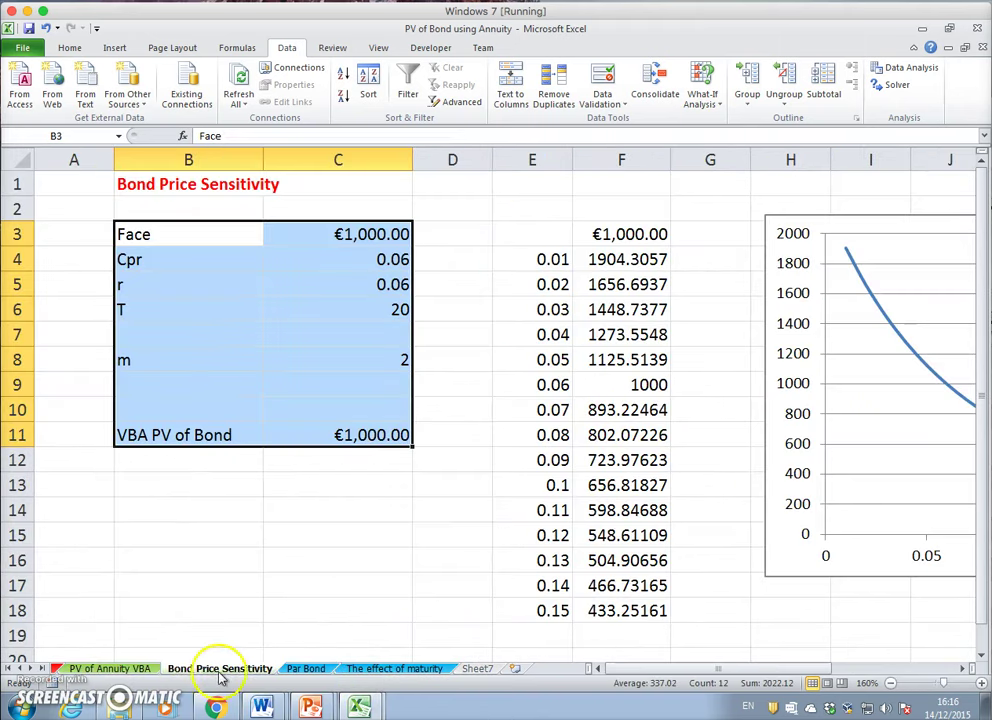
pyautogui.click(362, 292)
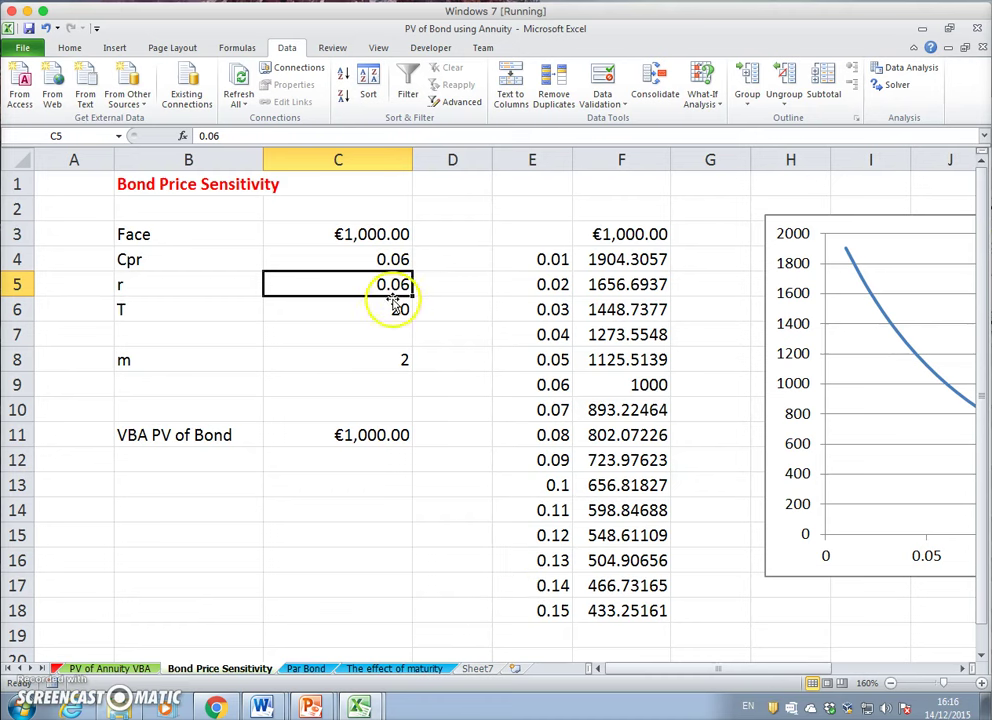
pyautogui.click(475, 667)
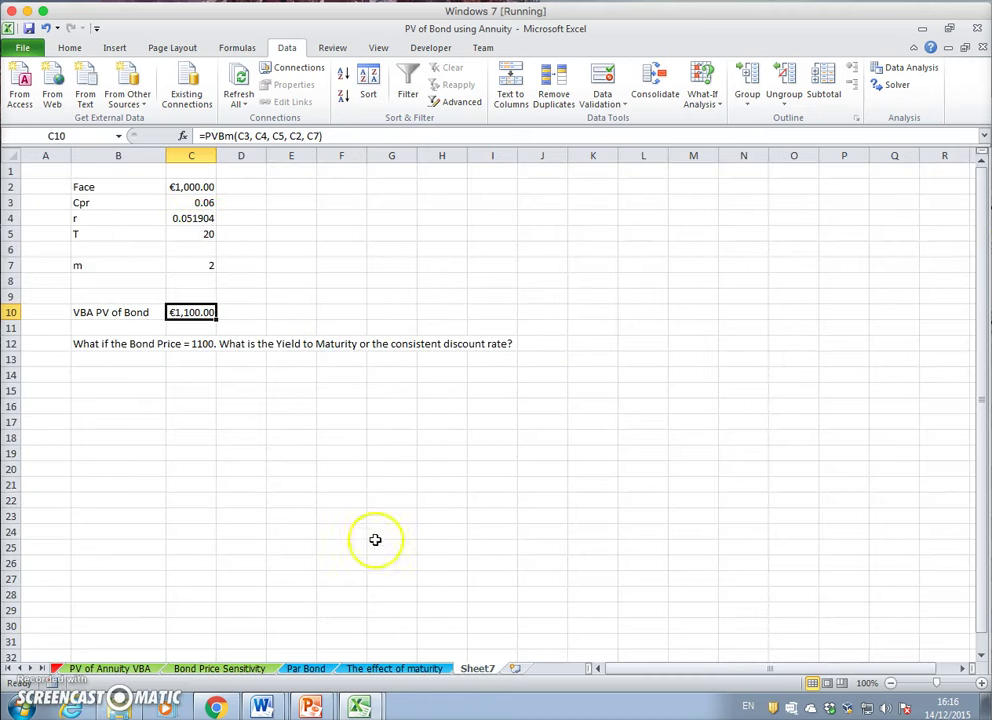
# - Set r to 0.051904 in C5 of the PV of Annuity VBA sheet and compare it with the Sheet7 inputs
pyautogui.click(140, 668)
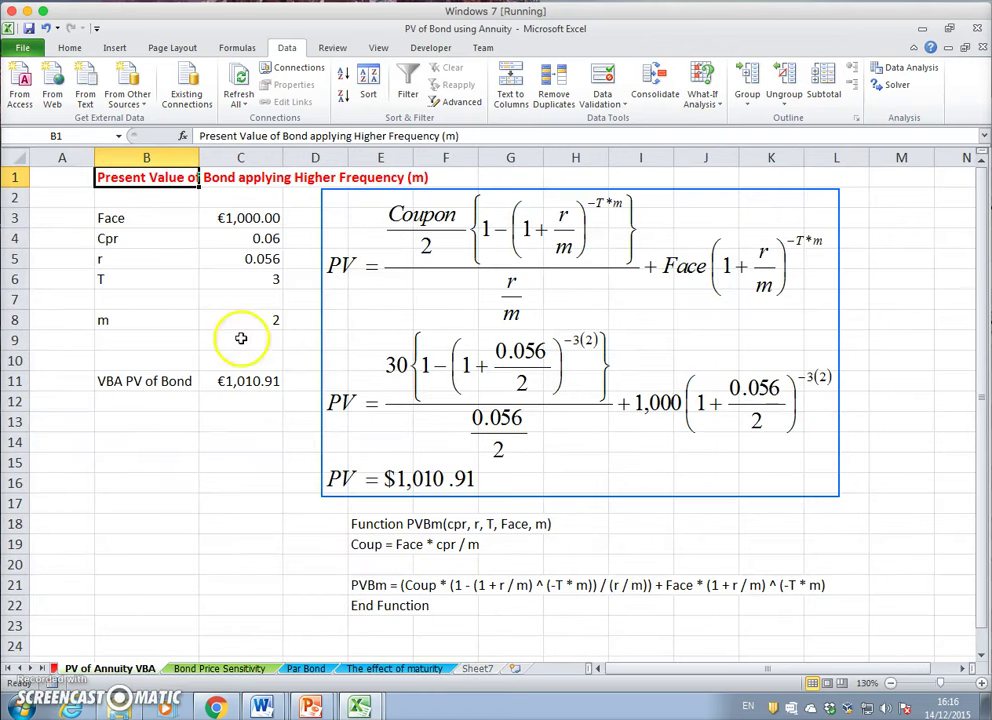
pyautogui.click(250, 259)
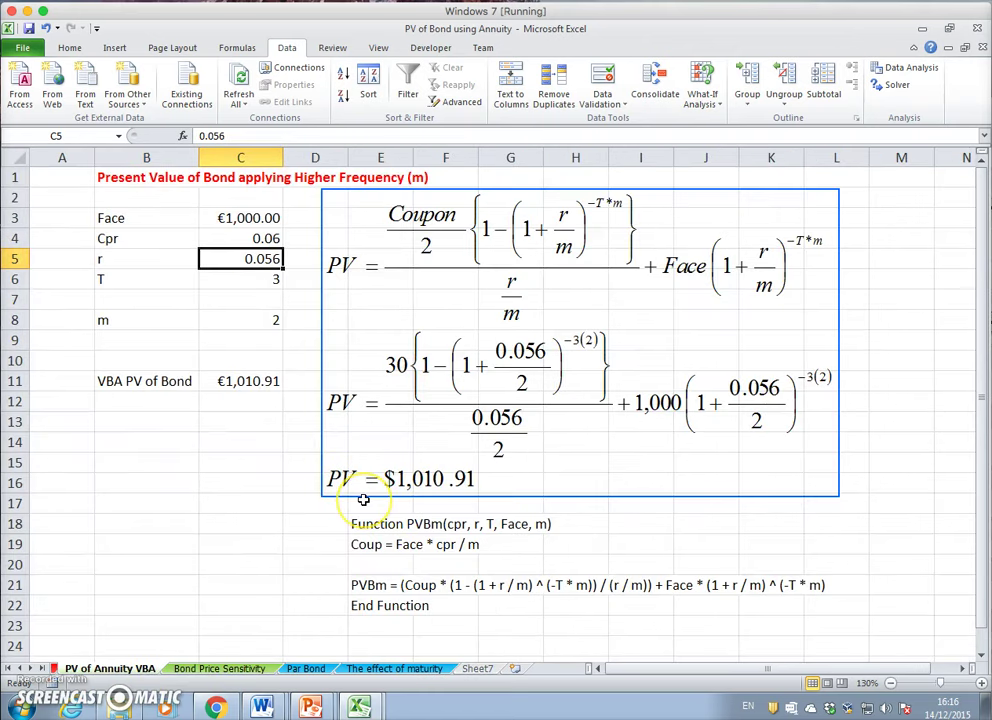
pyautogui.write('0.')
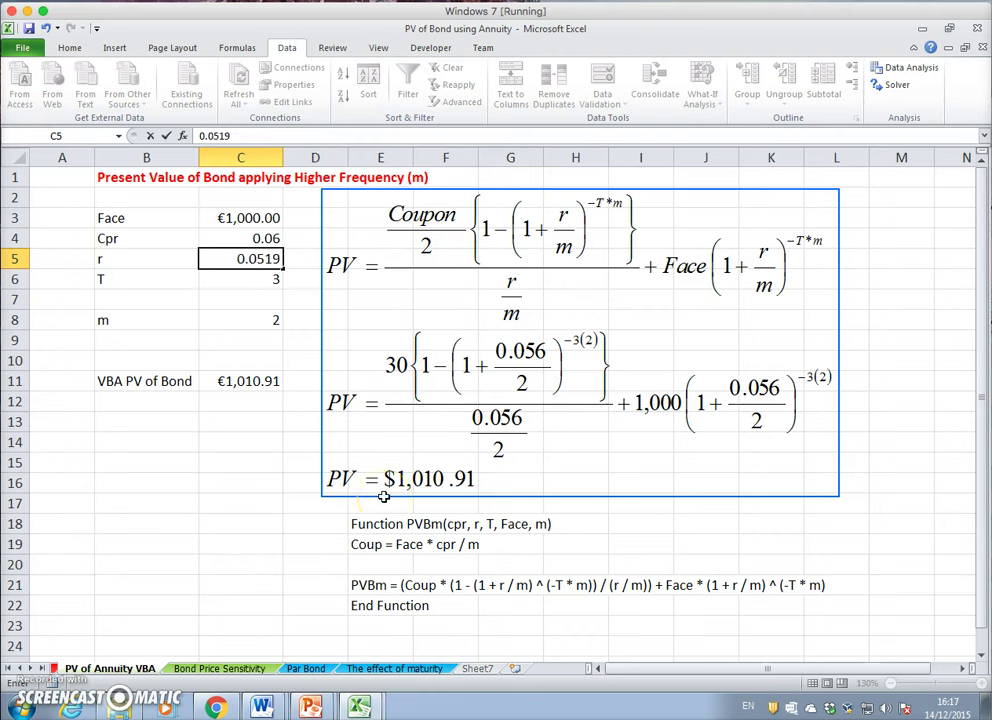
pyautogui.press('Return')
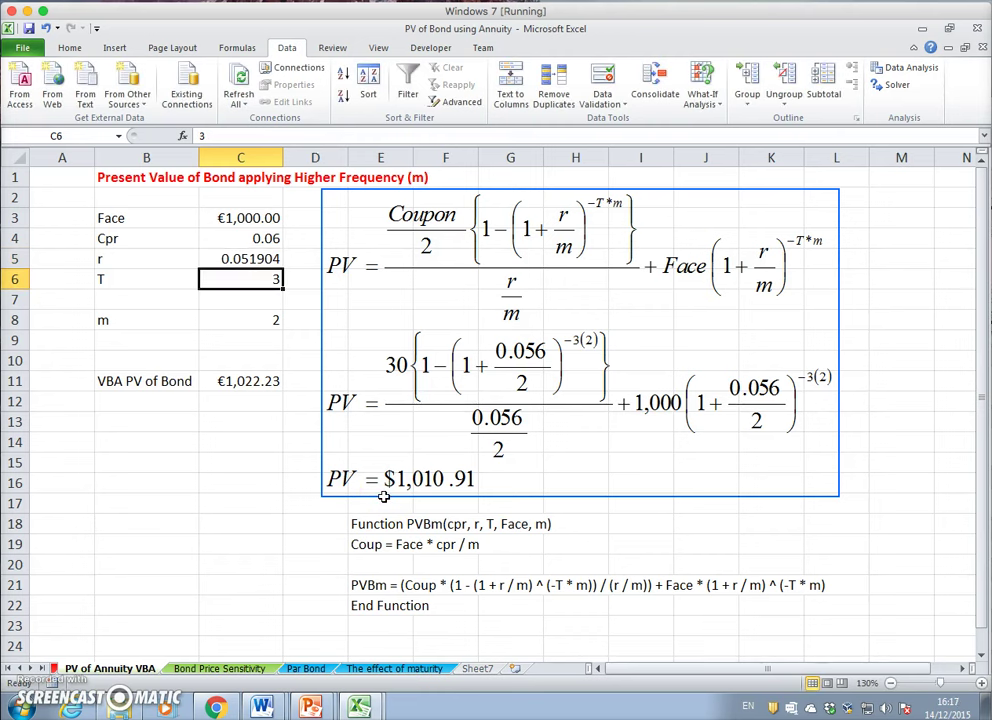
pyautogui.click(249, 259)
pyautogui.click(478, 669)
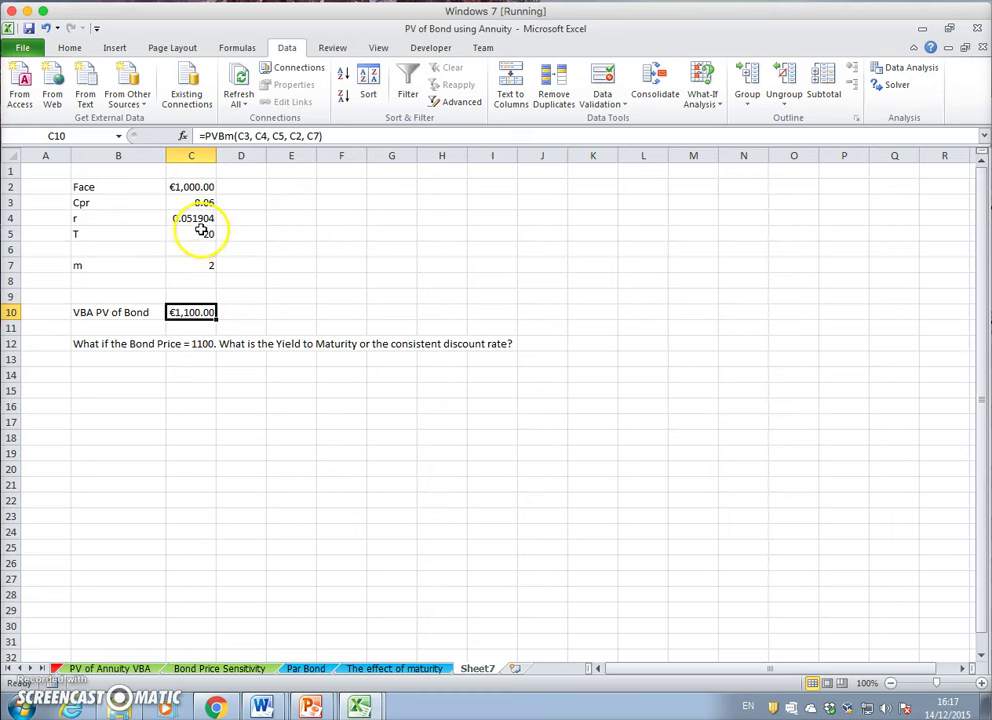
# - Set the maturity T to 20 in C6 of the PV of Annuity VBA sheet and check the bond price in C11
pyautogui.click(112, 668)
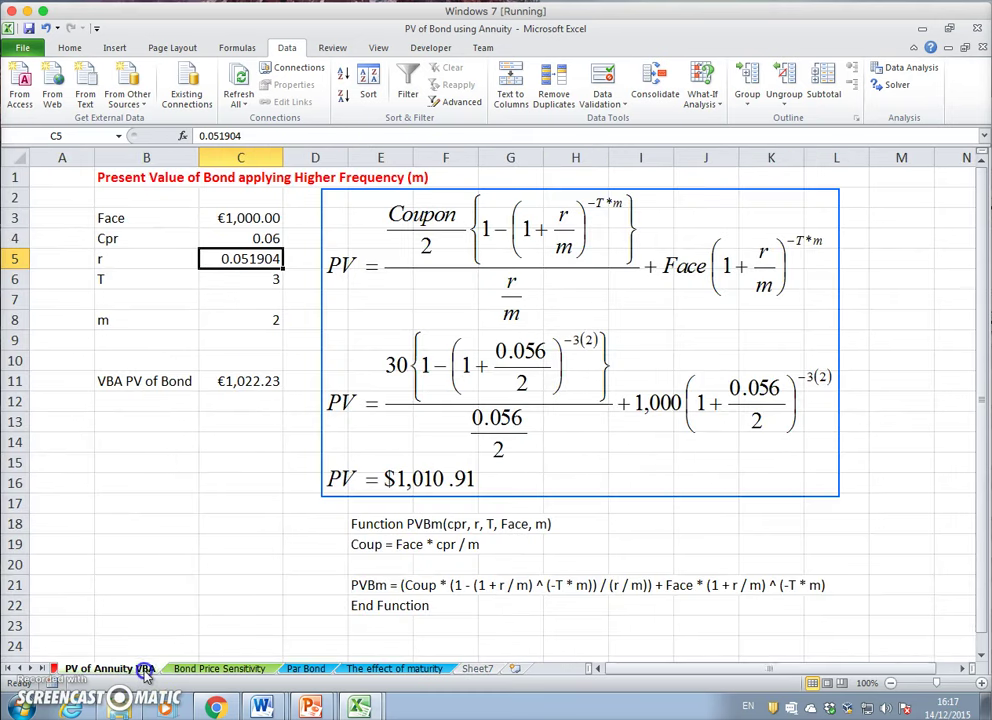
pyautogui.click(238, 283)
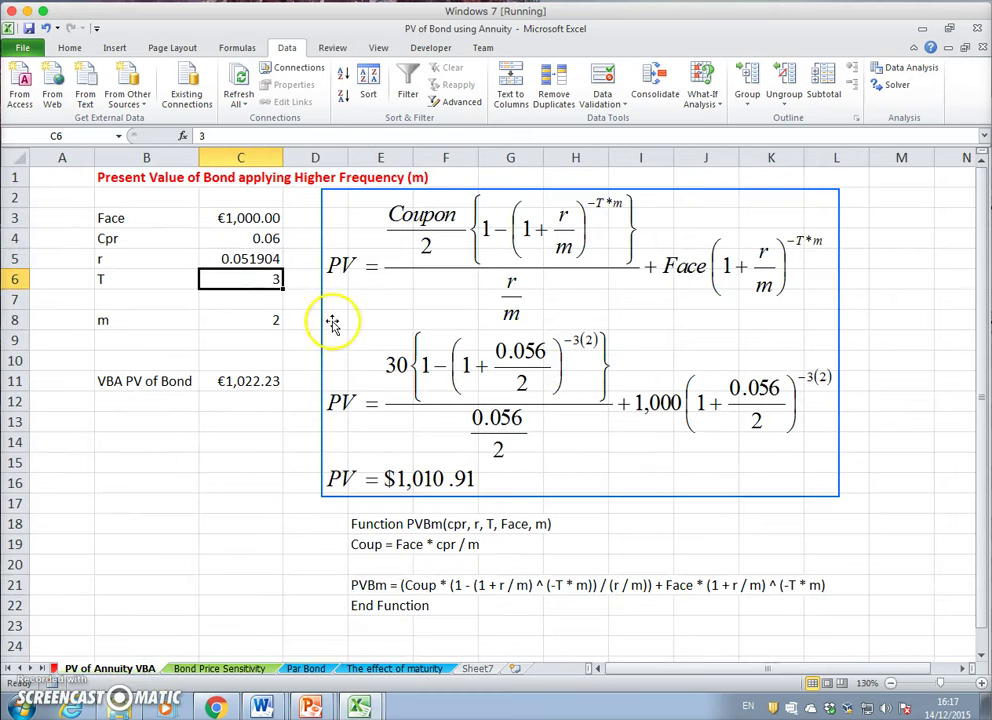
pyautogui.write('20')
pyautogui.press('Return')
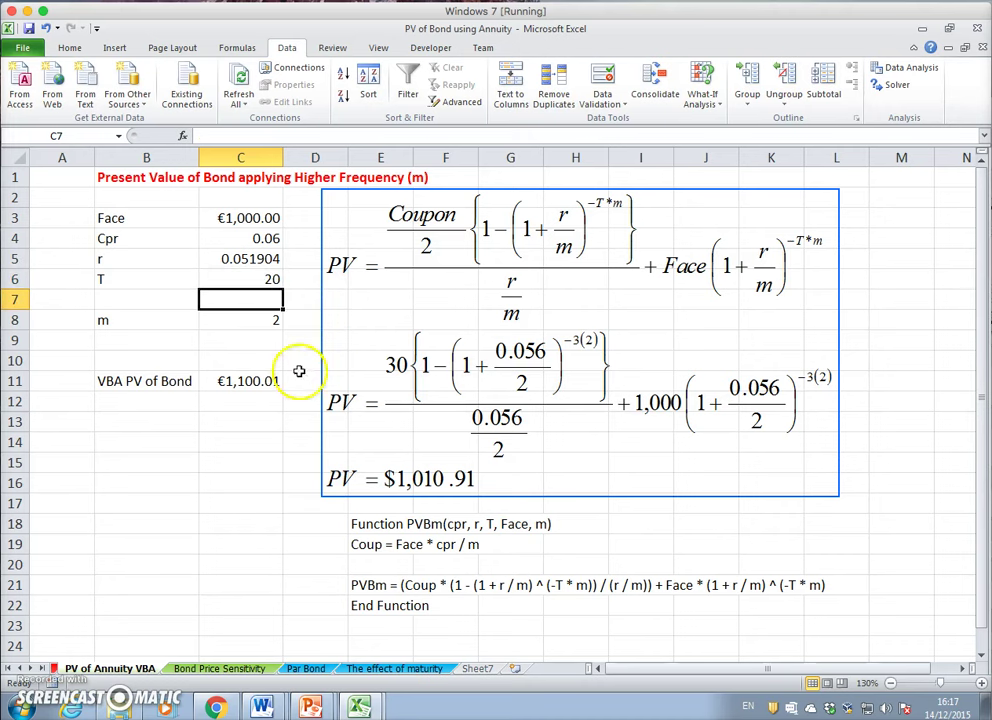
pyautogui.click(247, 388)
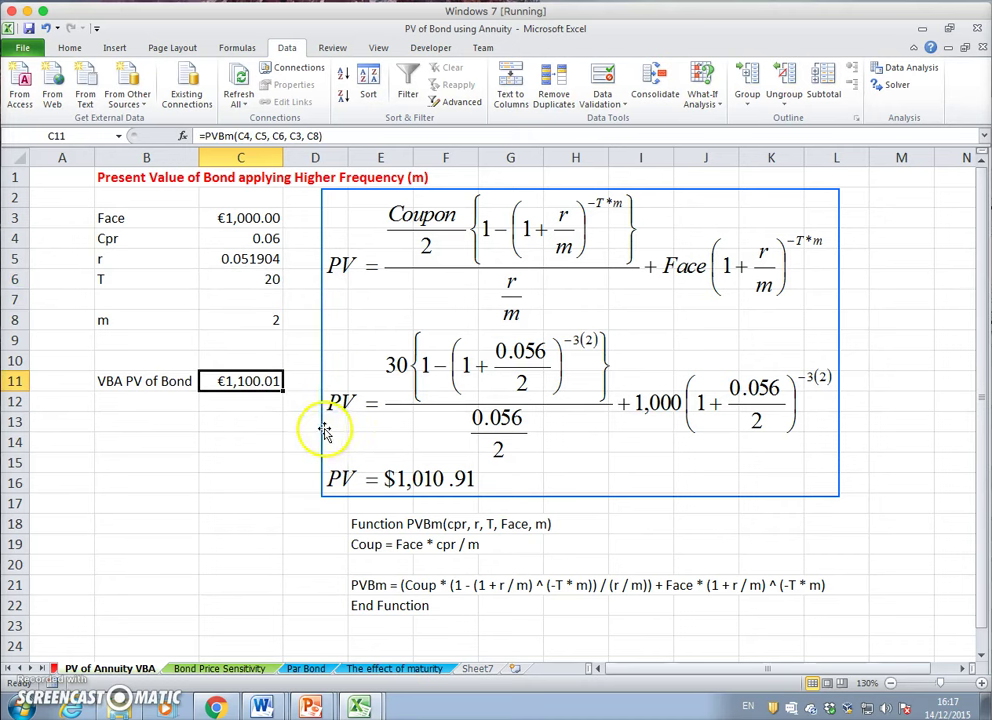
# - Undo the r and T changes on the PV of Annuity VBA sheet and return to Sheet7
pyautogui.click(47, 28)
pyautogui.click(47, 28)
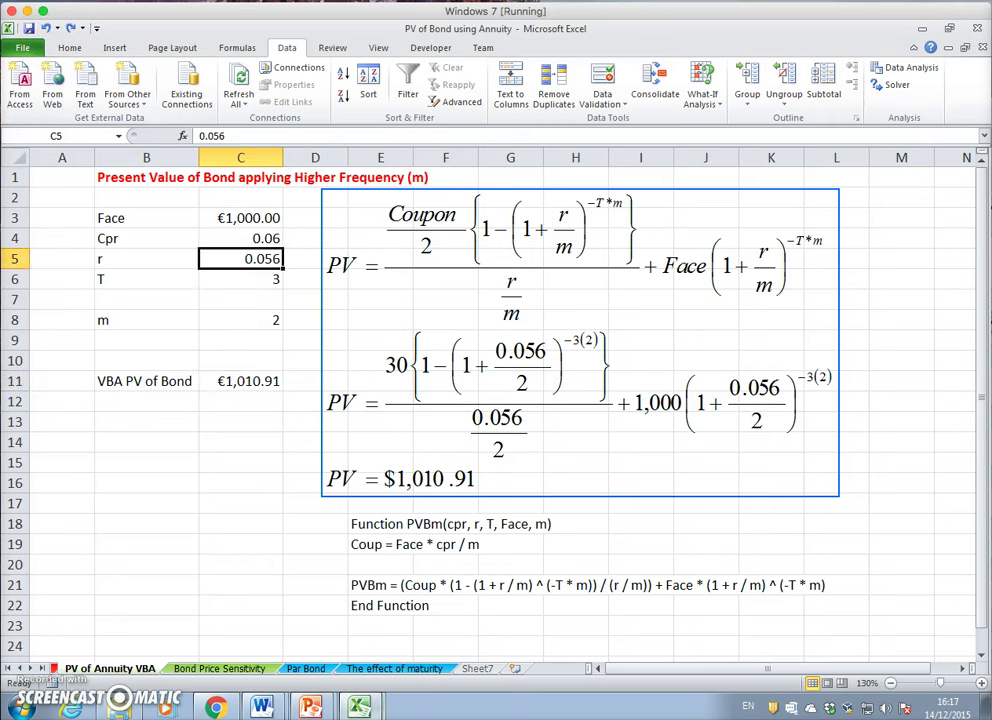
pyautogui.moveTo(380, 707)
pyautogui.click(577, 606)
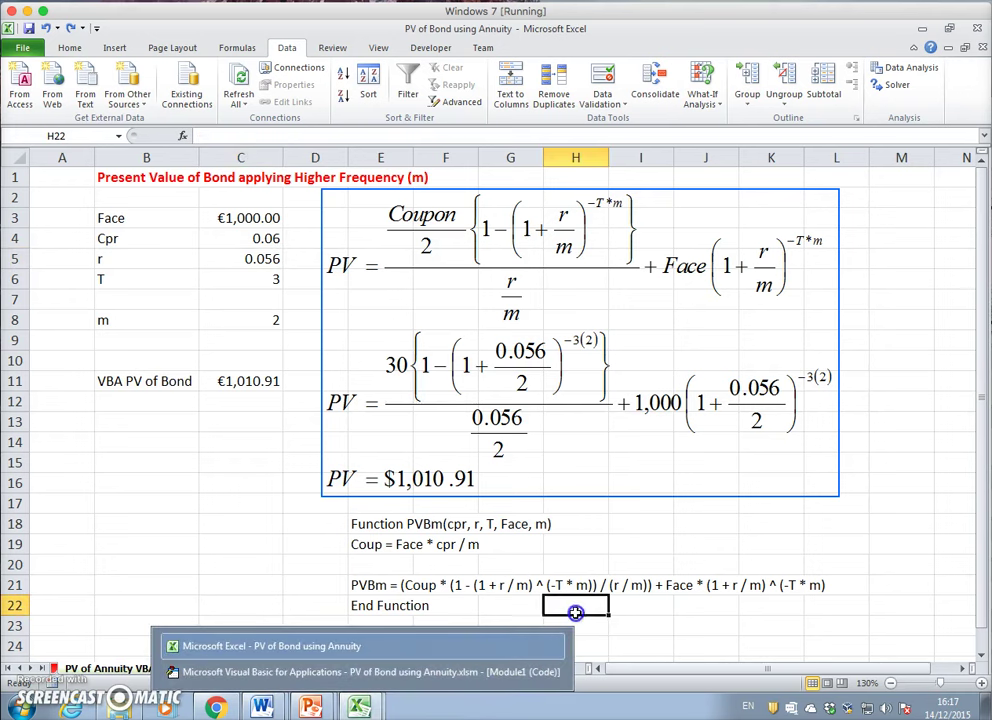
pyautogui.click(476, 669)
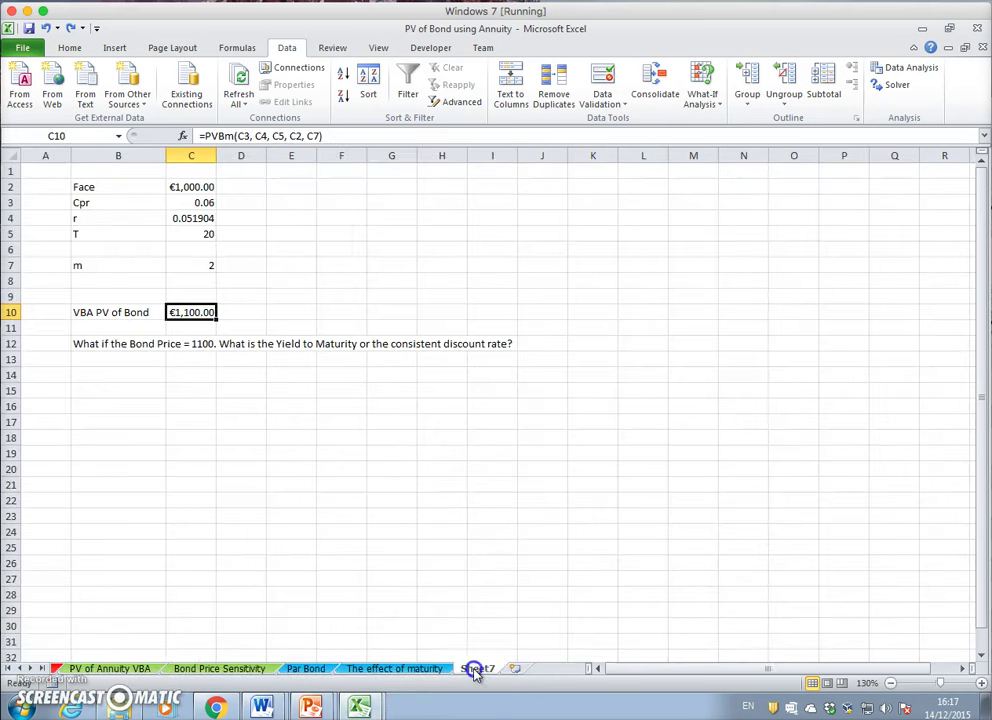
# - Switch to the Pricing Bonds and Yield to Maturity presentation in PowerPoint and review the yield to maturity and VBA code slides
pyautogui.click(310, 705)
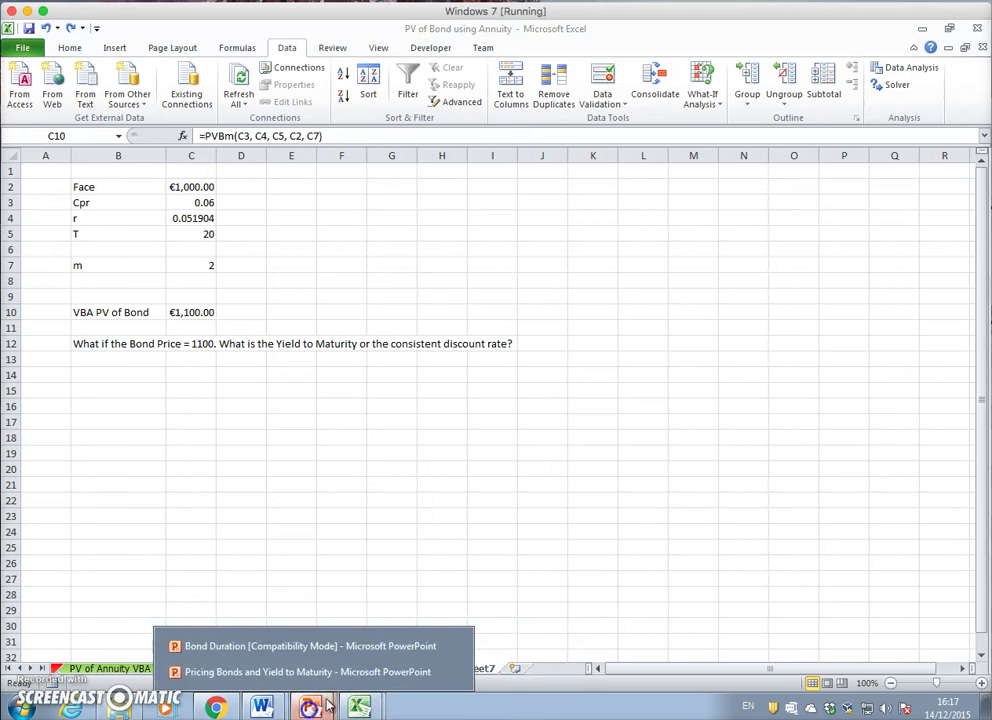
pyautogui.click(359, 706)
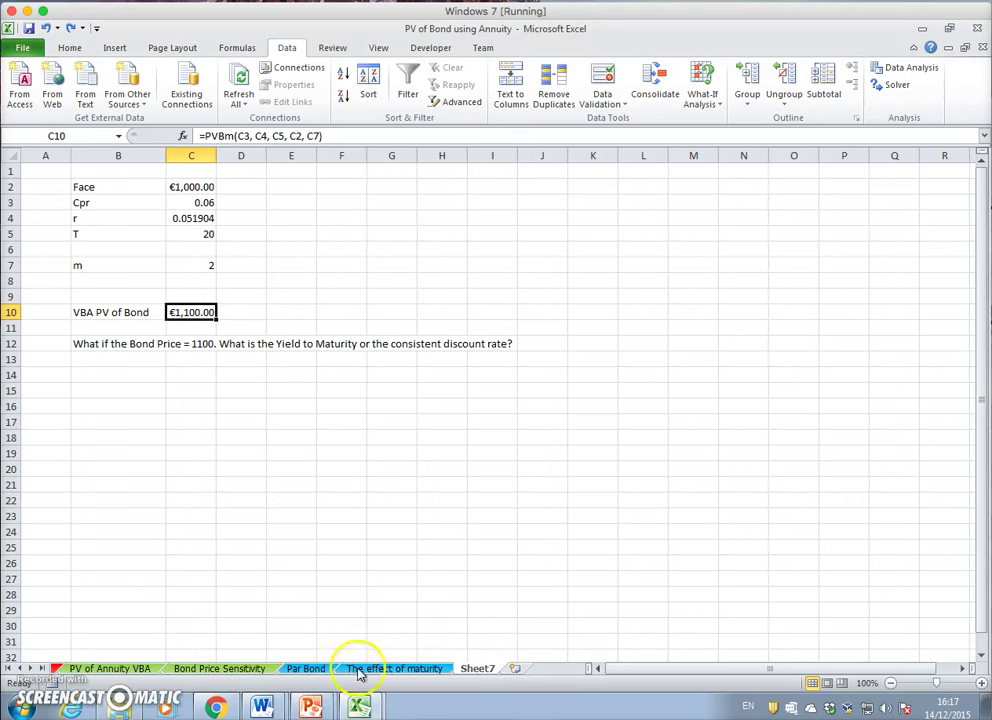
pyautogui.click(310, 706)
pyautogui.click(280, 672)
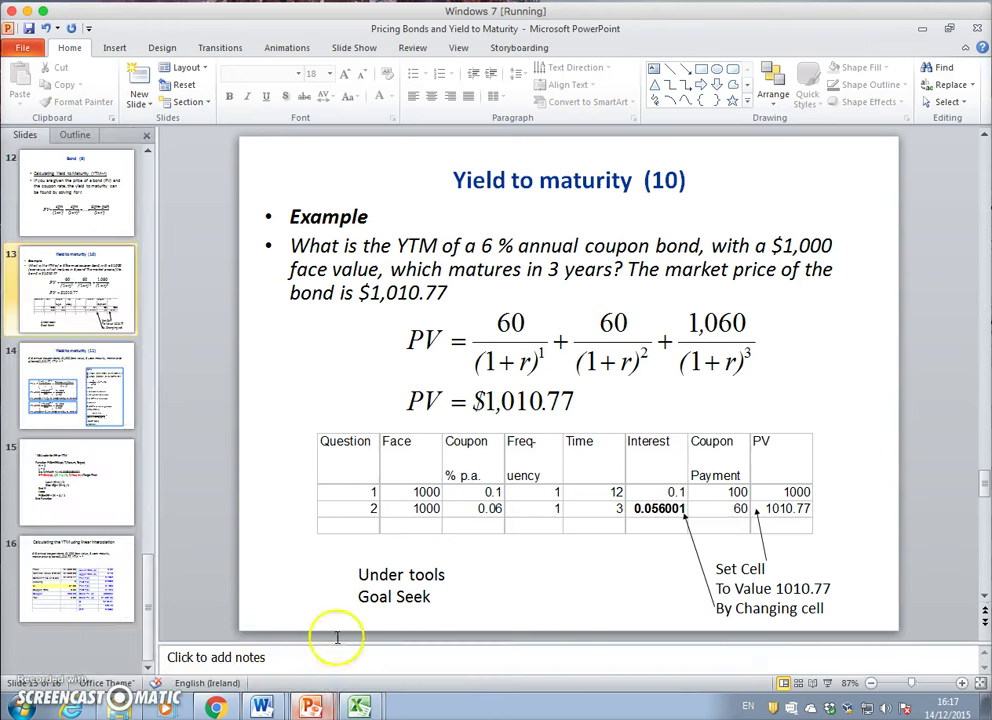
pyautogui.scroll(-1, 599, 487)
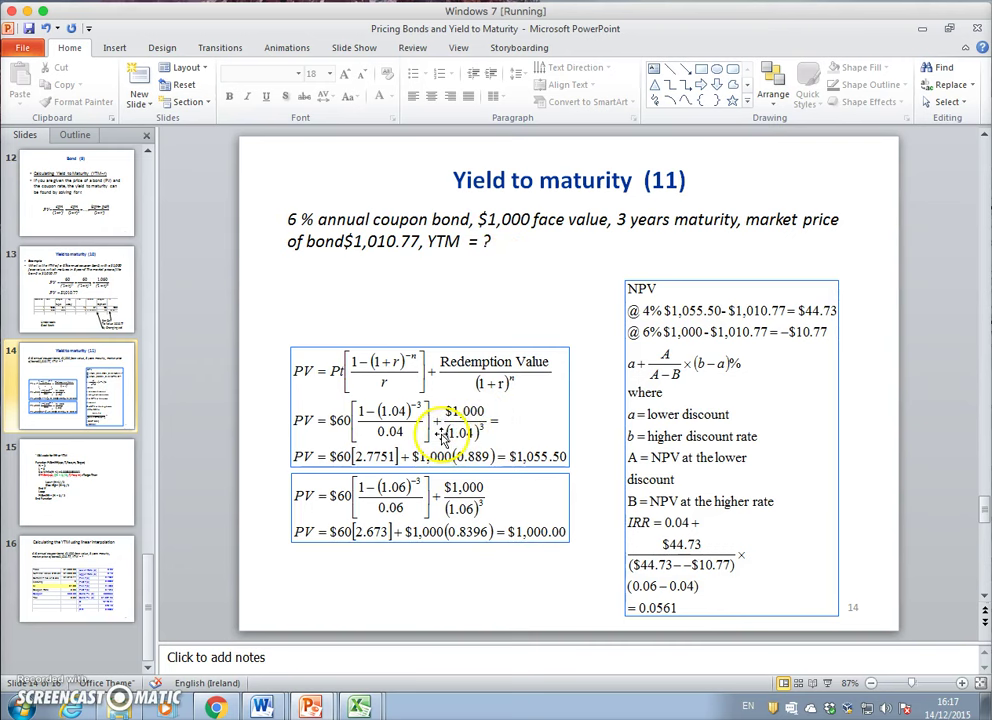
pyautogui.scroll(-1, 497, 285)
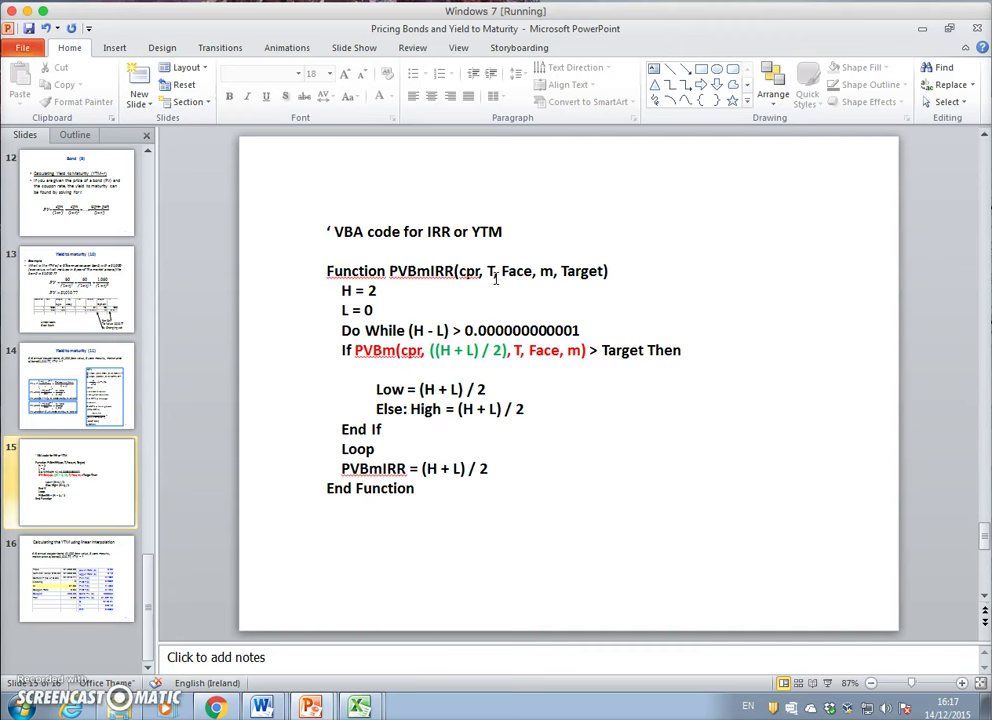
# - Copy the PV equation from the Yield to maturity (10) slide and paste it at F2 of Sheet7 in Excel
pyautogui.scroll(2, 497, 285)
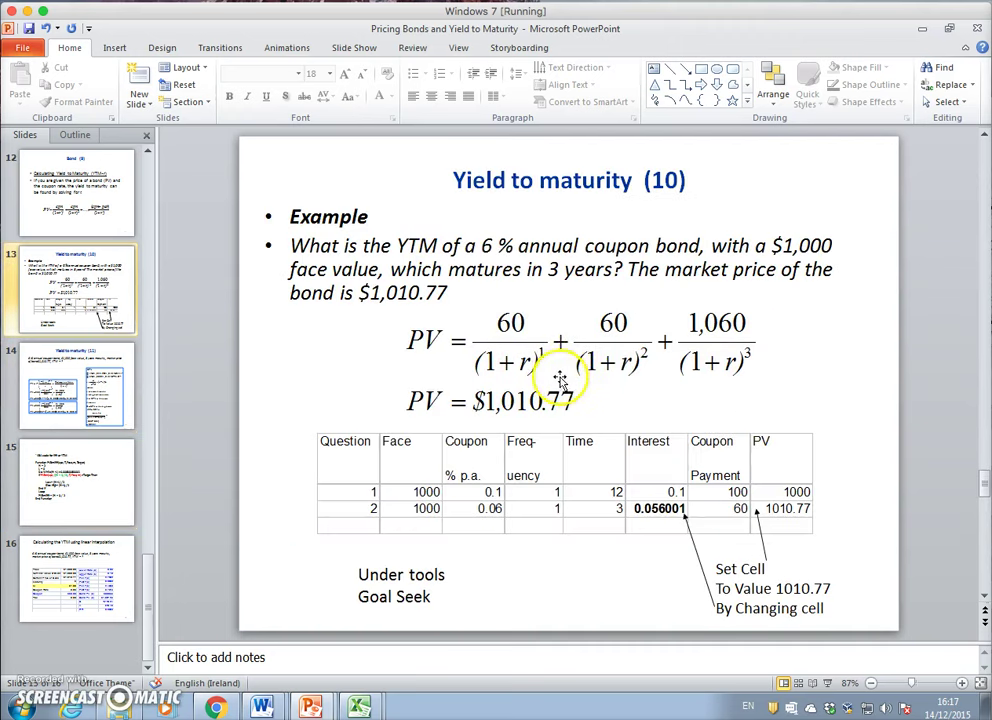
pyautogui.click(560, 362)
pyautogui.rightClick(561, 363)
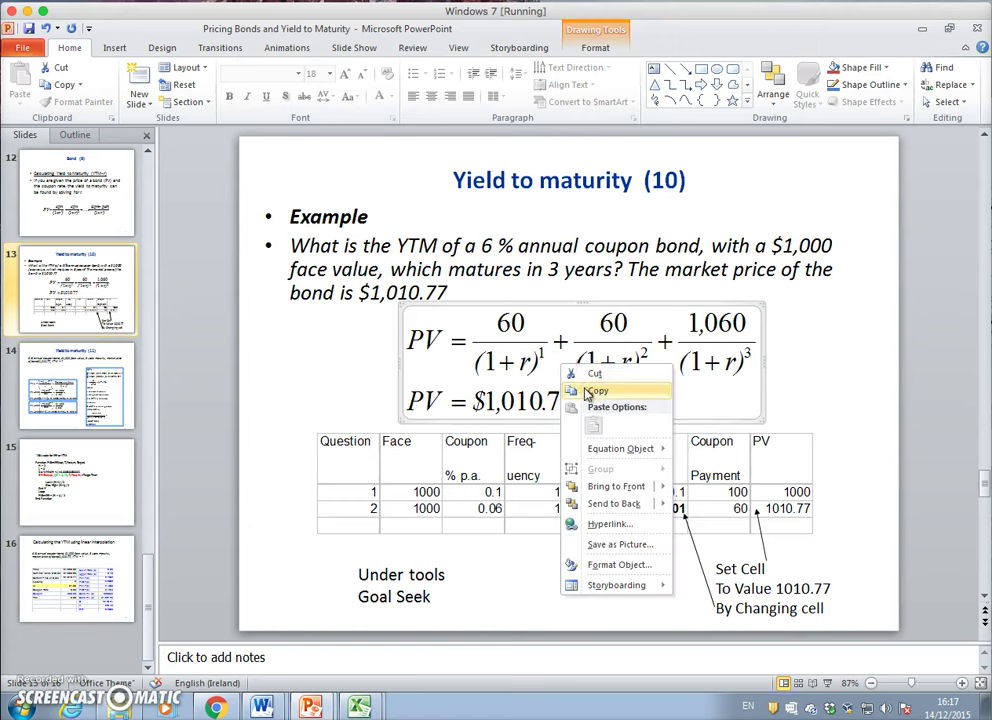
pyautogui.click(596, 391)
pyautogui.moveTo(362, 705)
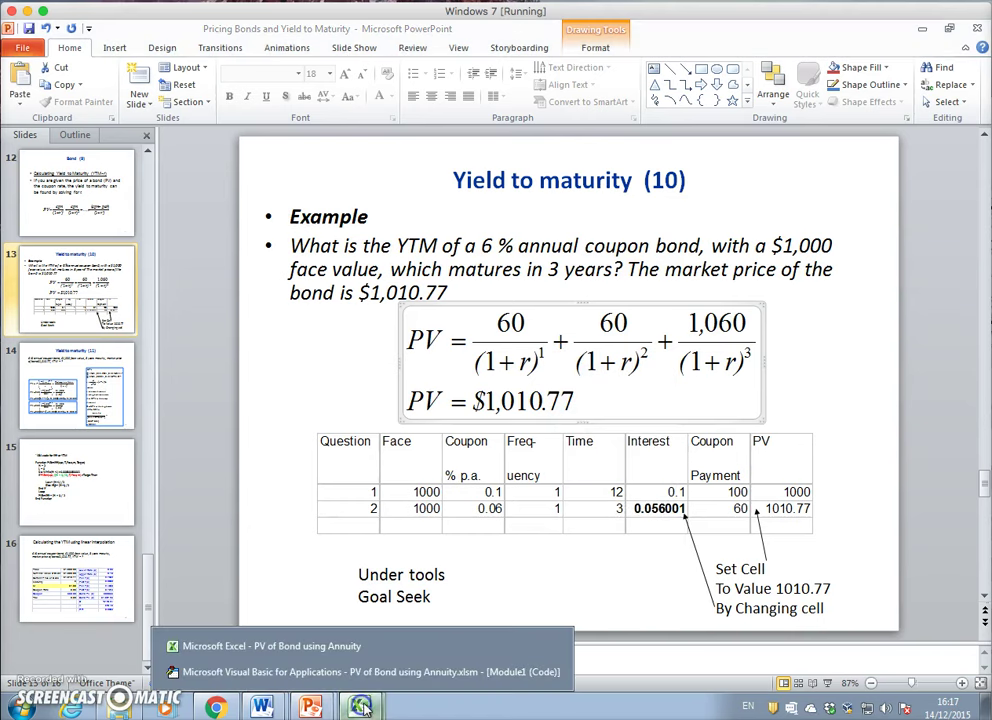
pyautogui.click(340, 647)
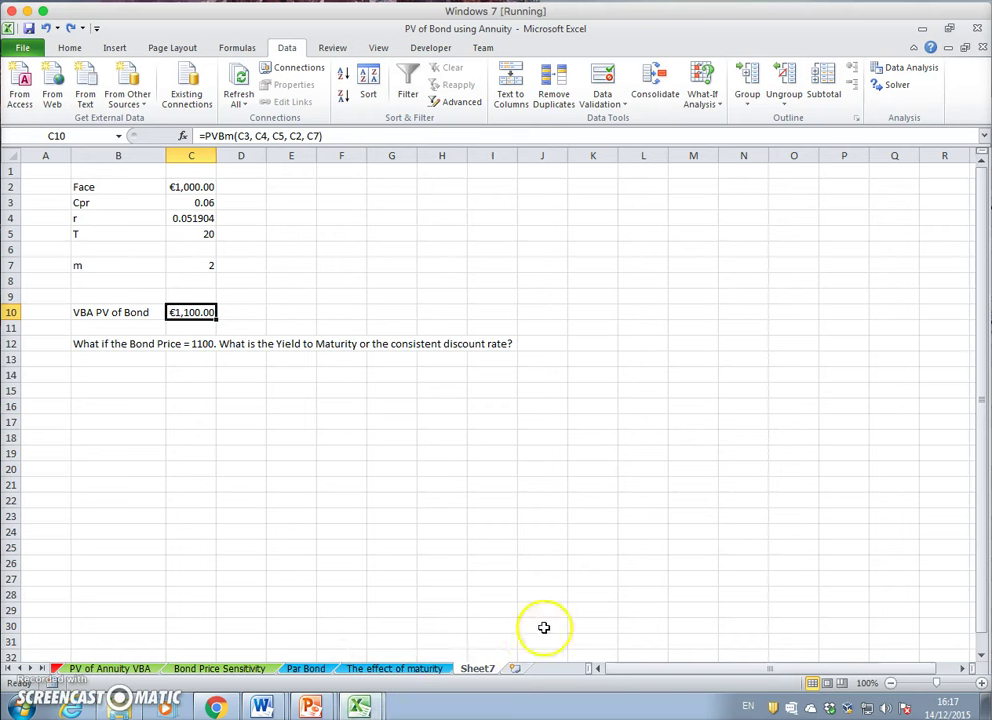
pyautogui.click(337, 187)
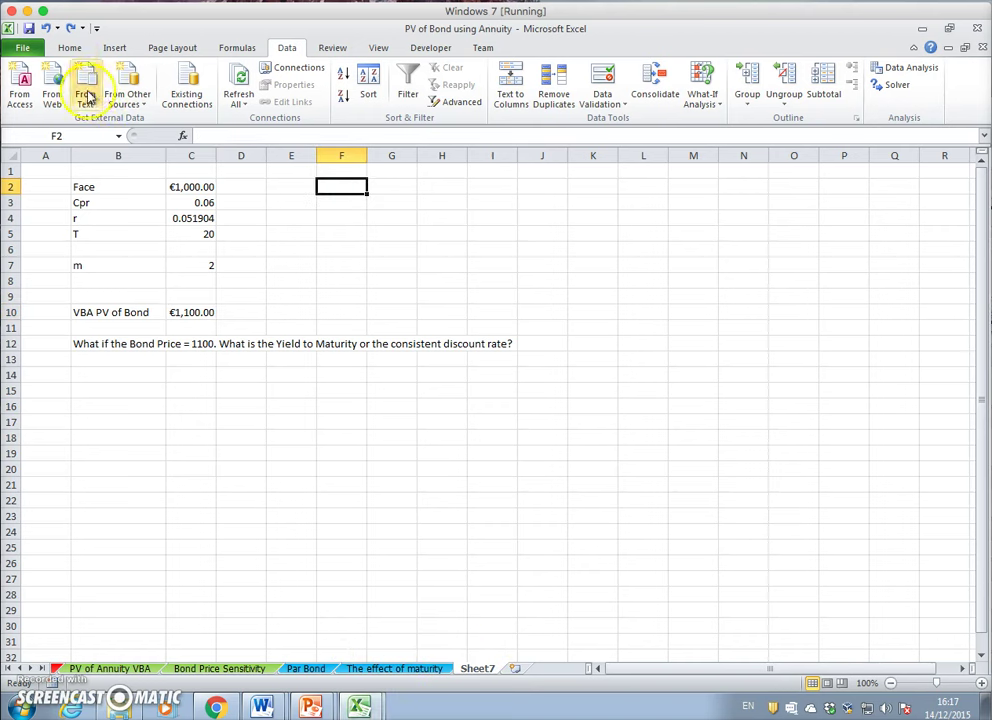
pyautogui.click(69, 48)
pyautogui.click(20, 80)
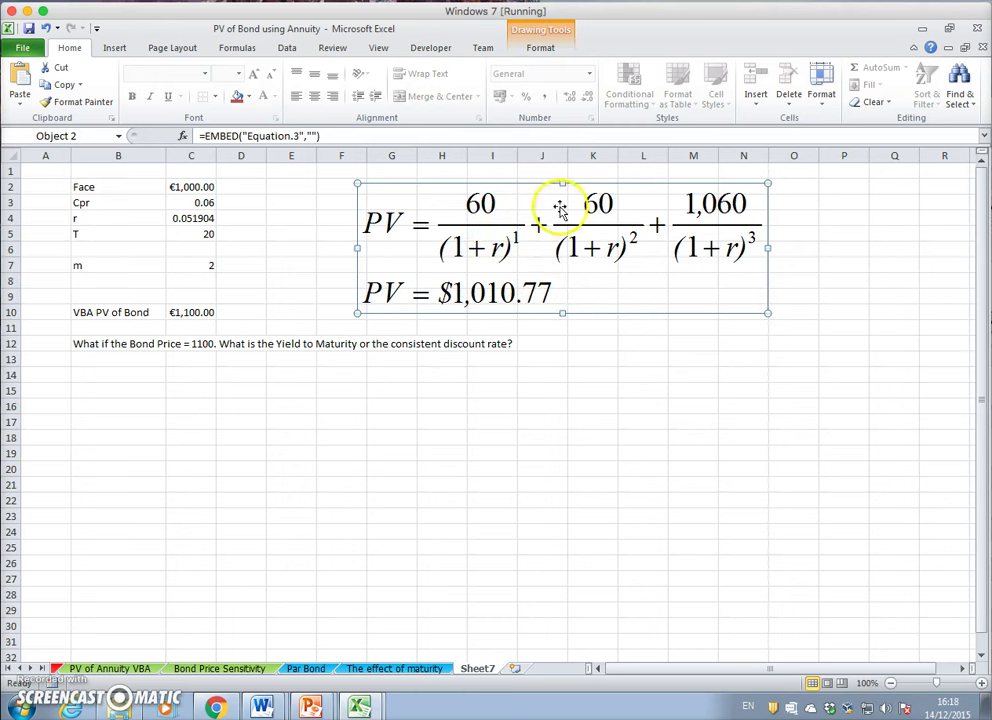
# - Set the payment frequency m to 1 in C7 and the maturity T to 3 in C5
pyautogui.click(212, 267)
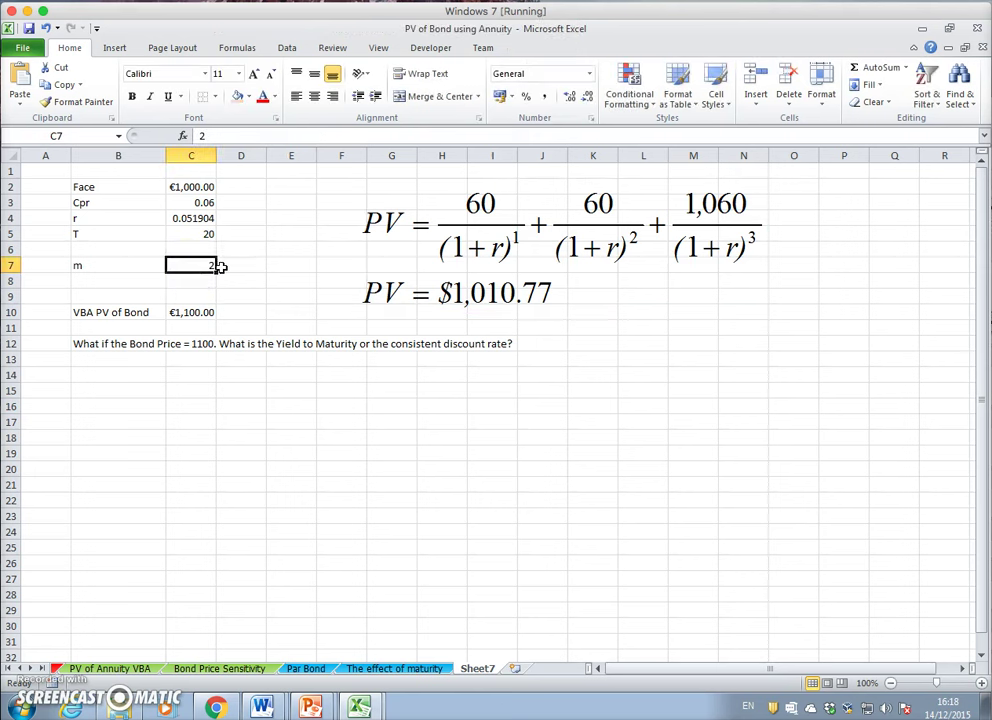
pyautogui.write('1')
pyautogui.press('Return')
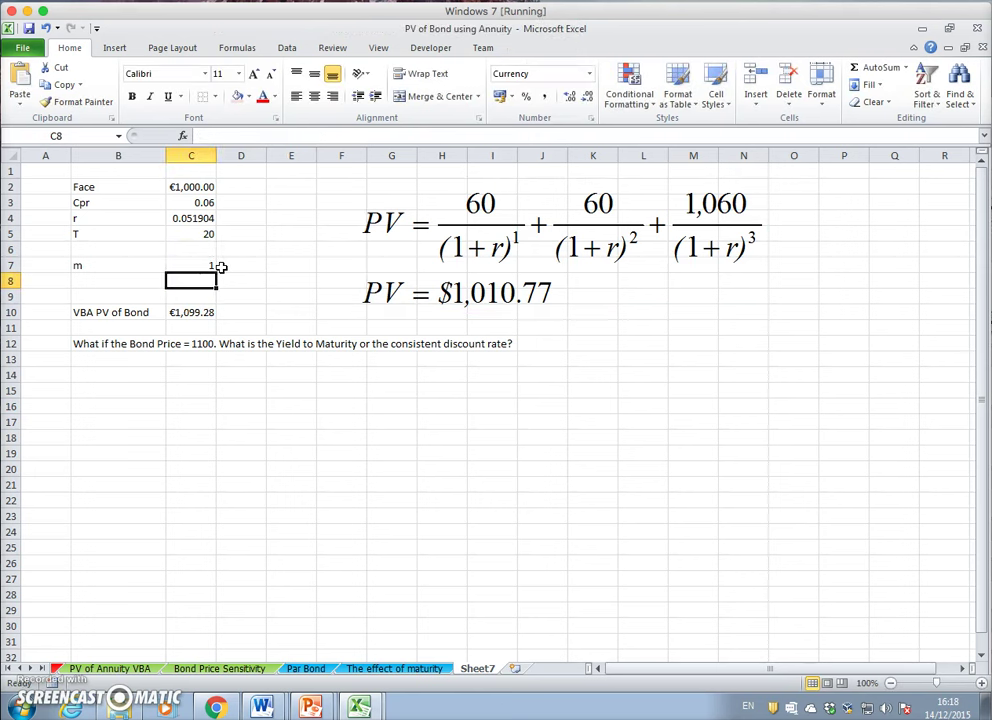
pyautogui.click(193, 232)
pyautogui.write('3')
pyautogui.press('Return')
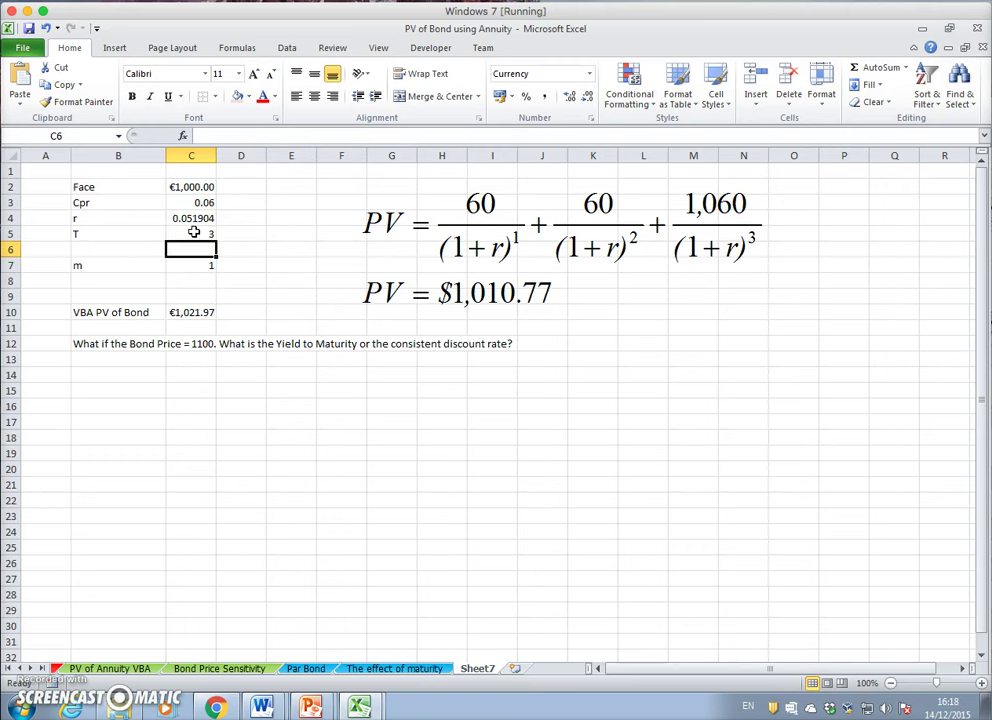
# - Run Goal Seek to bring the bond price in C10 to 1010.77 by changing r in C4, and accept the solution
pyautogui.click(195, 312)
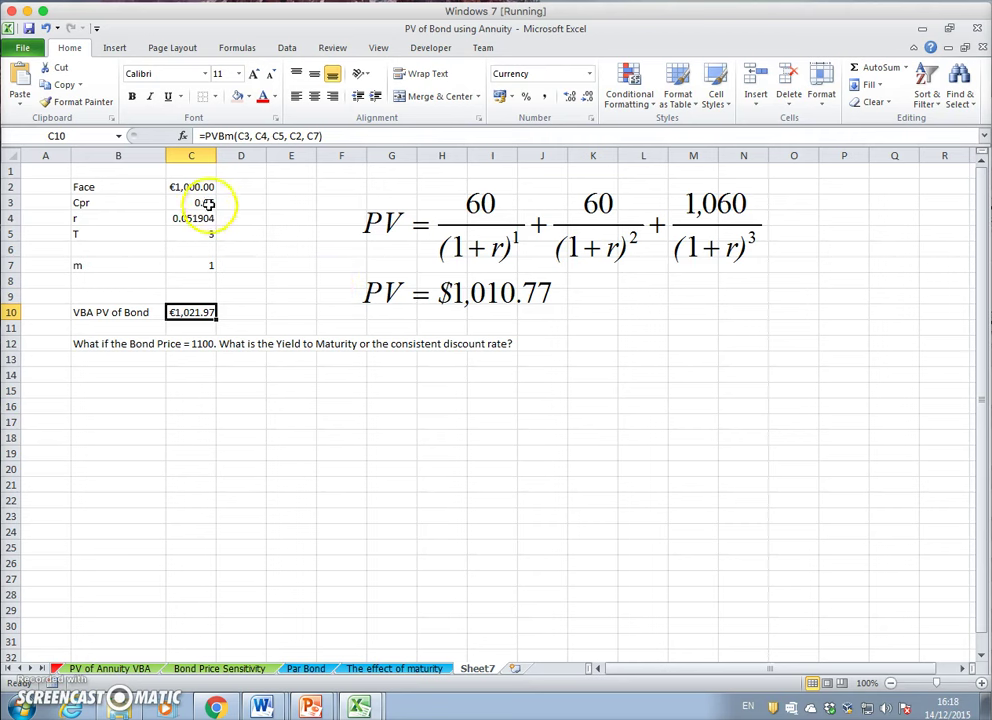
pyautogui.click(283, 50)
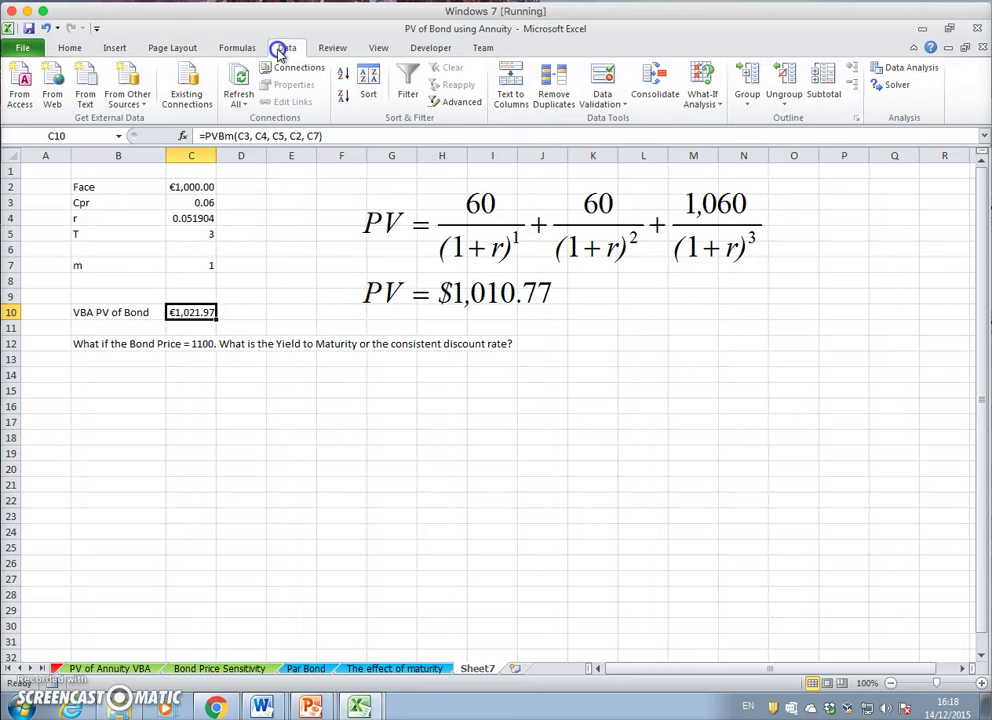
pyautogui.click(701, 97)
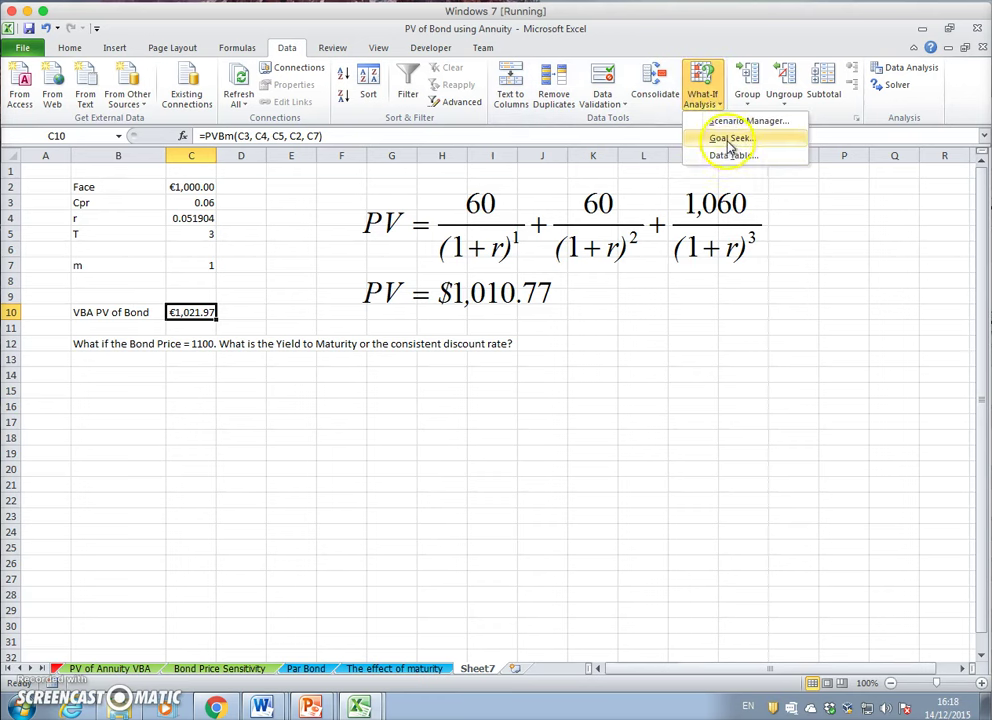
pyautogui.click(730, 139)
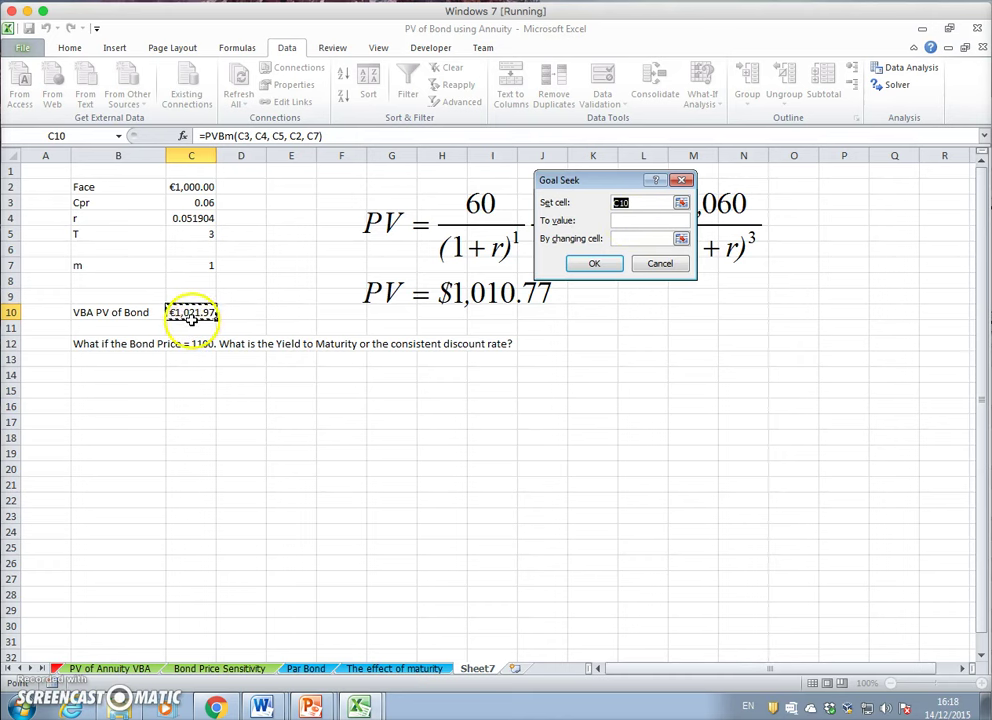
pyautogui.click(650, 221)
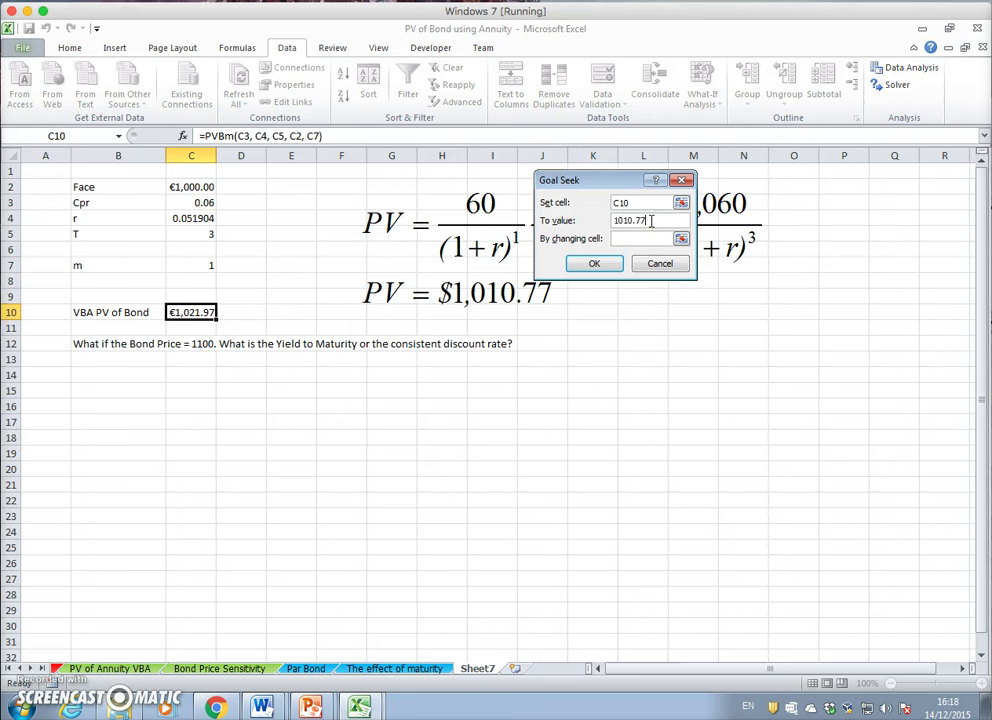
pyautogui.click(642, 239)
pyautogui.click(203, 222)
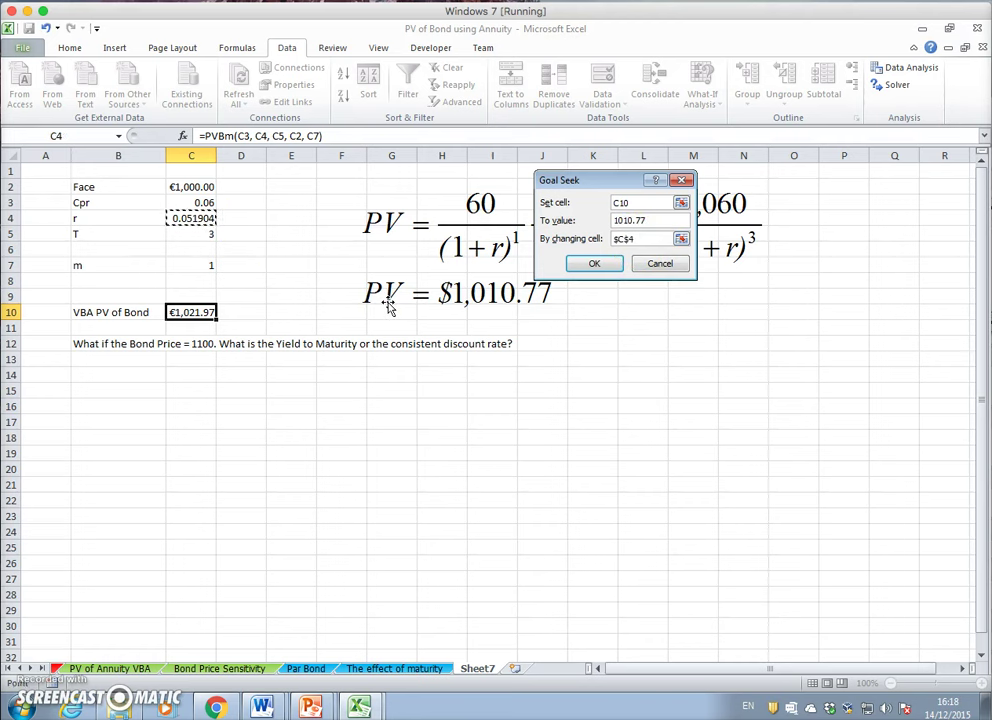
pyautogui.press('Return')
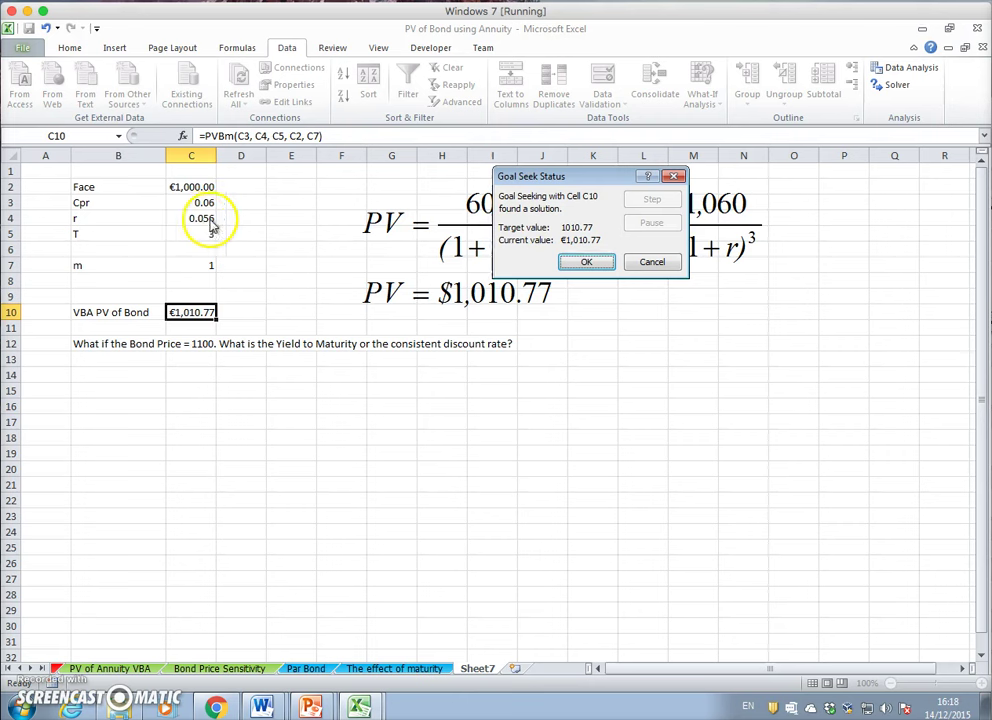
pyautogui.click(576, 266)
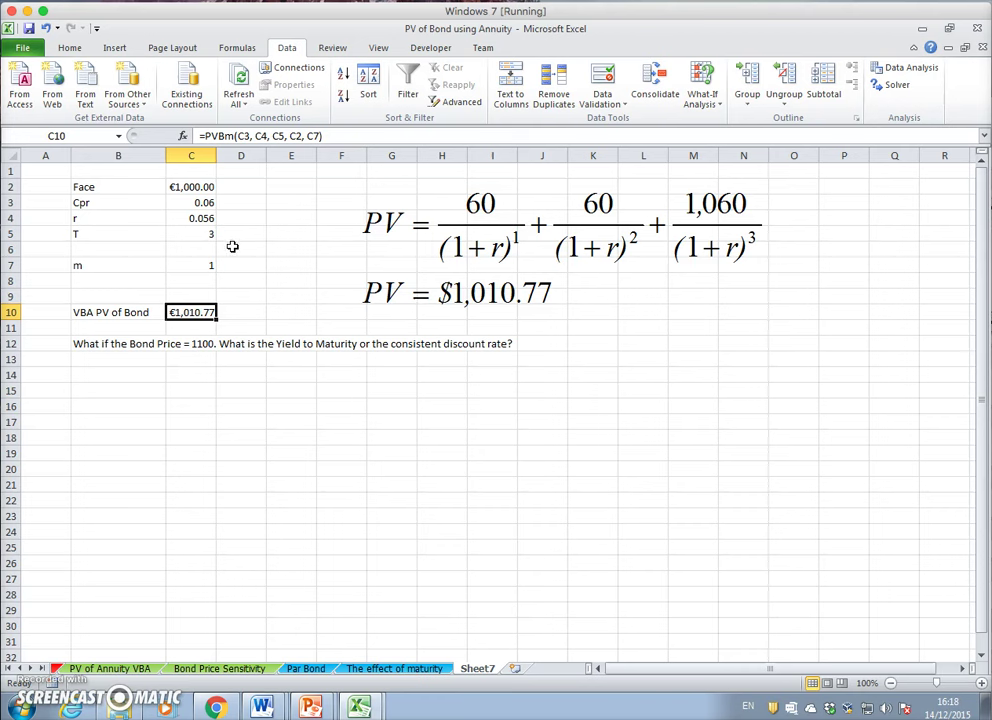
# - Rename Sheet7 as Goal Seek
pyautogui.doubleClick(479, 668)
pyautogui.write('Goal')
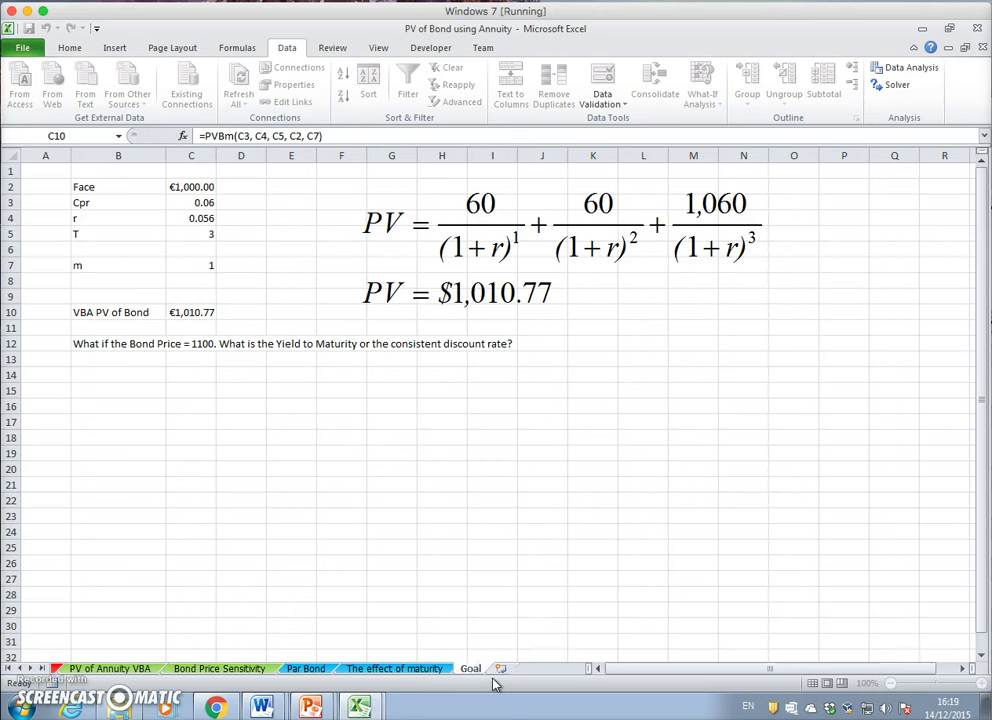
pyautogui.write(' Seek')
pyautogui.press('Return')
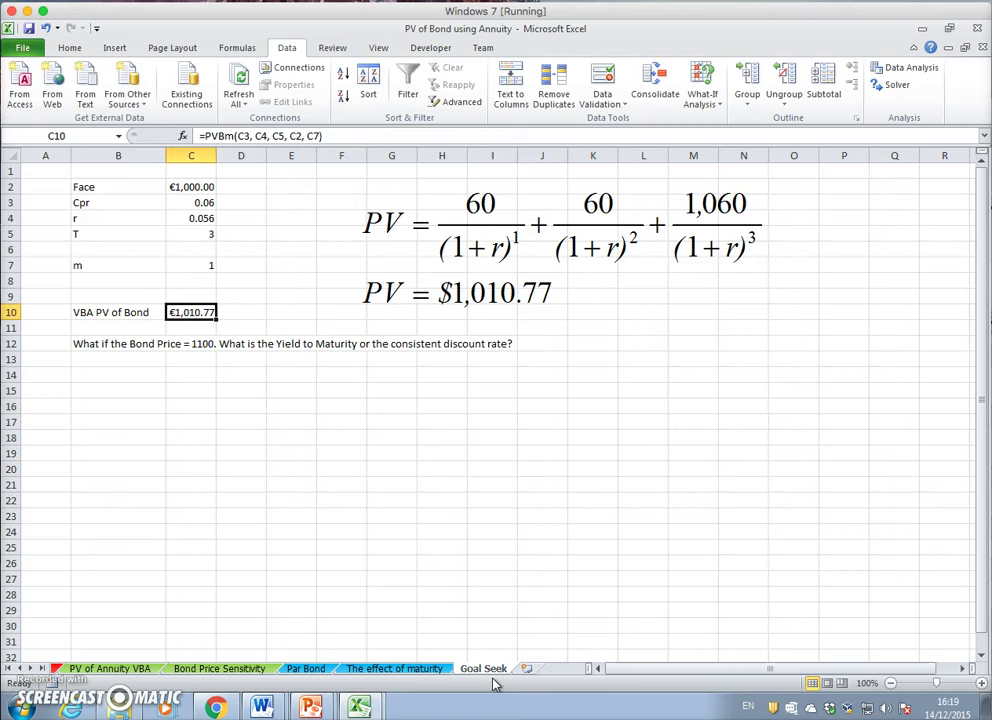
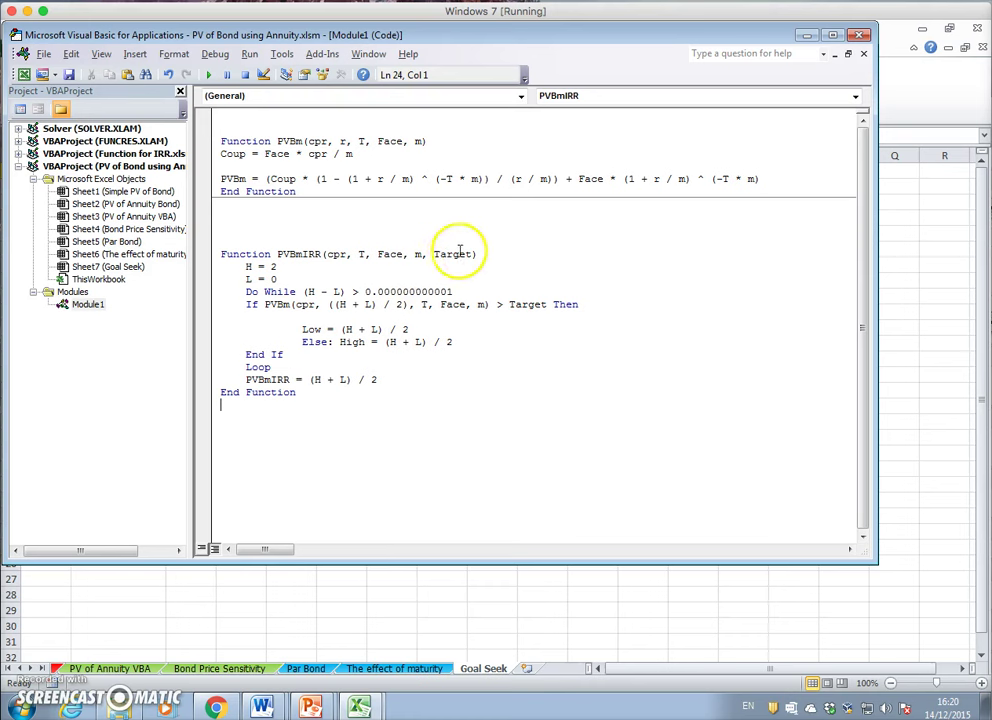
# - Copy the signature PVBmIRR(cpr, T, Face, m, Target) from the Module1 code and return to the Goal Seek sheet
pyautogui.moveTo(478, 253); pyautogui.dragTo(281, 255)
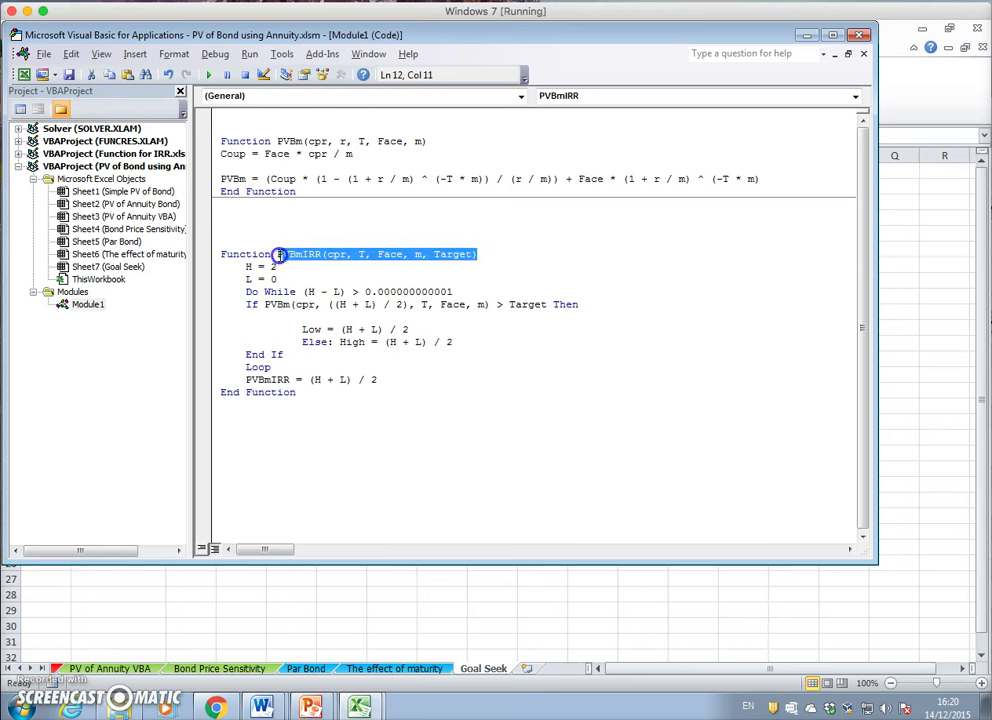
pyautogui.rightClick(291, 258)
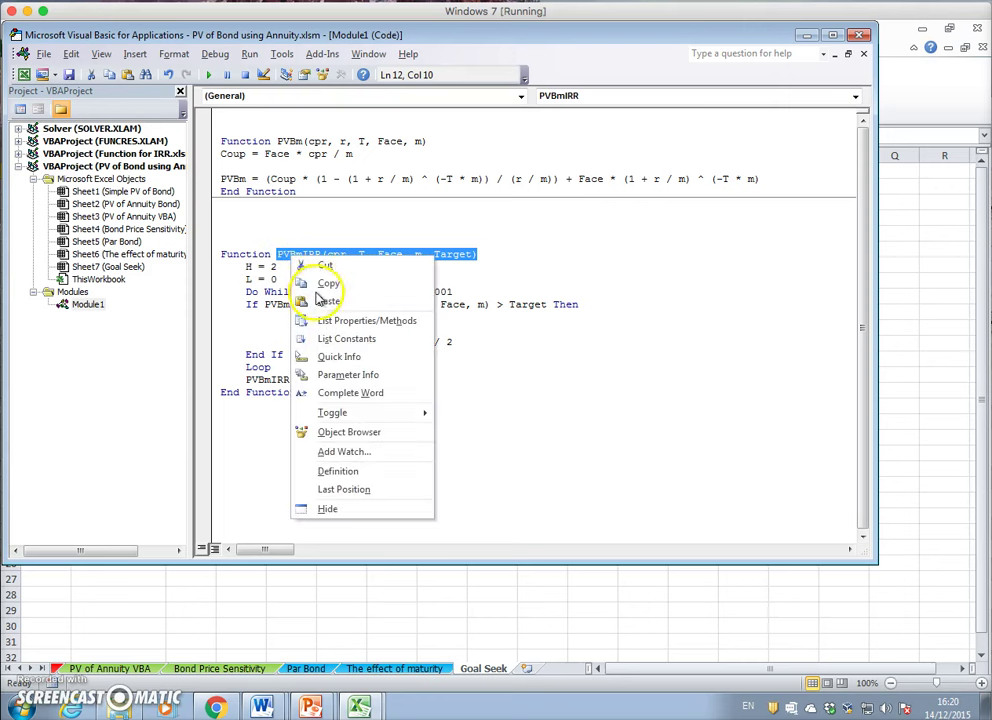
pyautogui.click(318, 284)
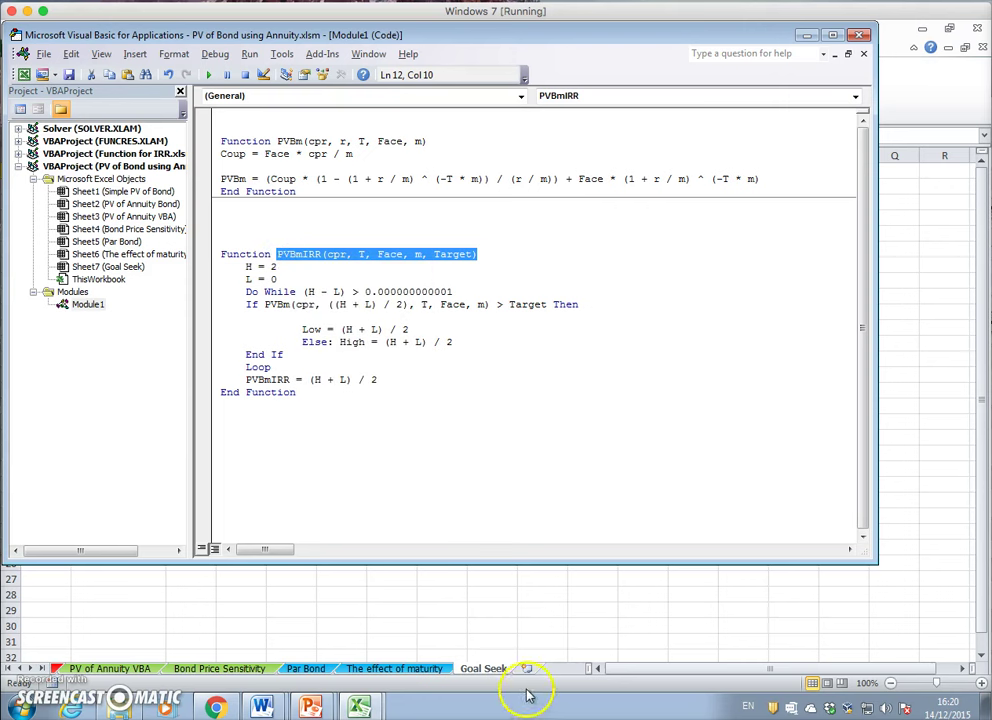
pyautogui.click(489, 668)
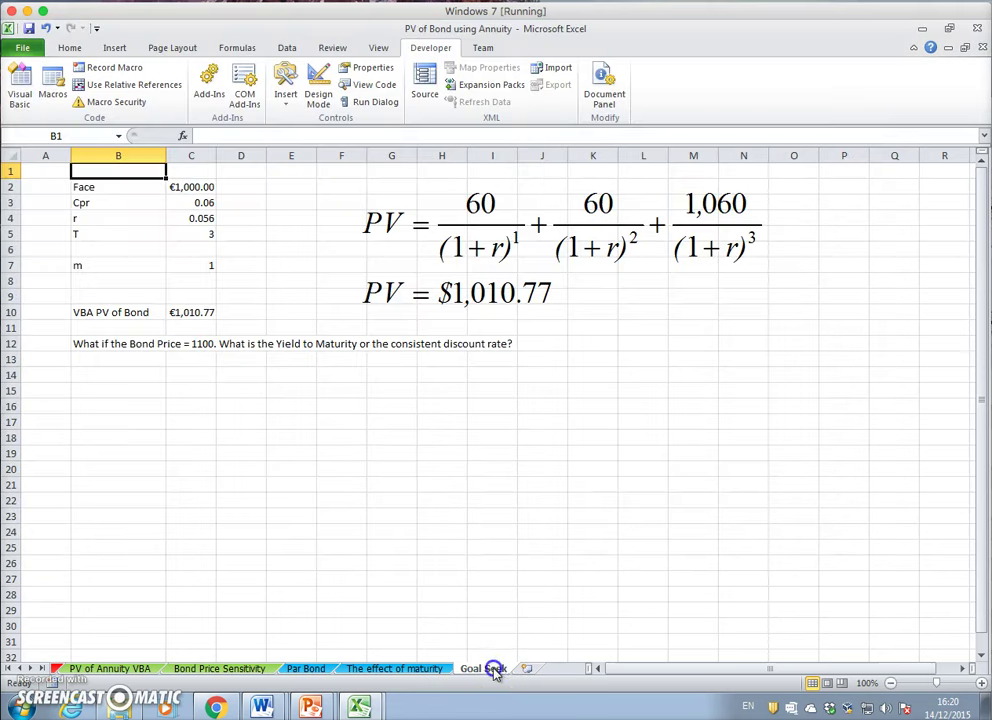
pyautogui.click(78, 390)
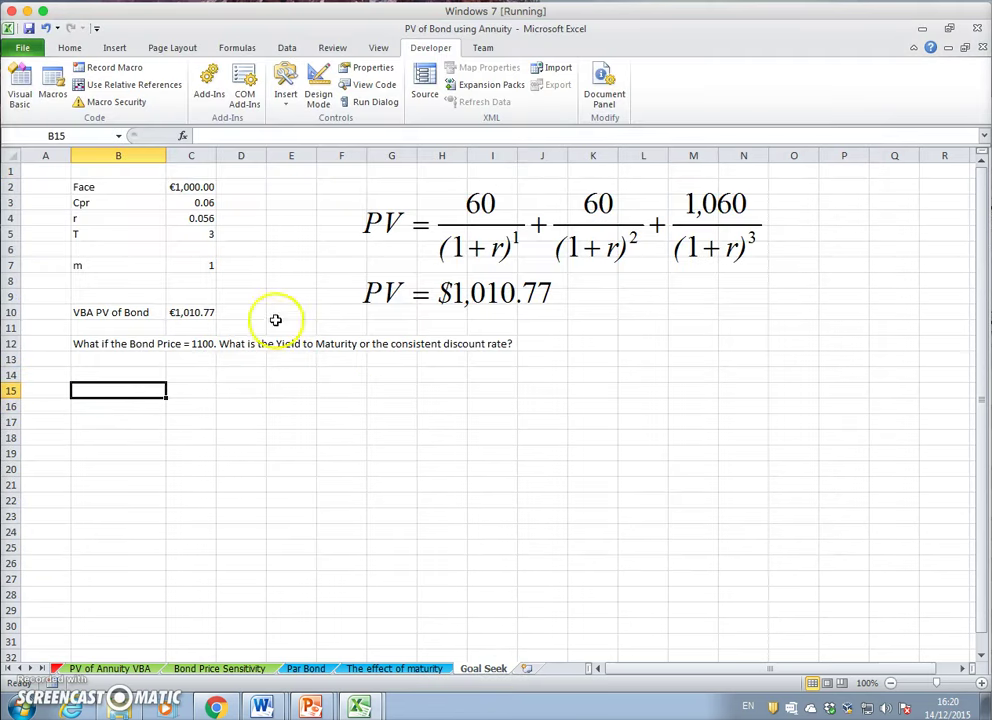
# - Set the discount rate r to 0.06 in C4 and check the bond price in C10
pyautogui.click(187, 219)
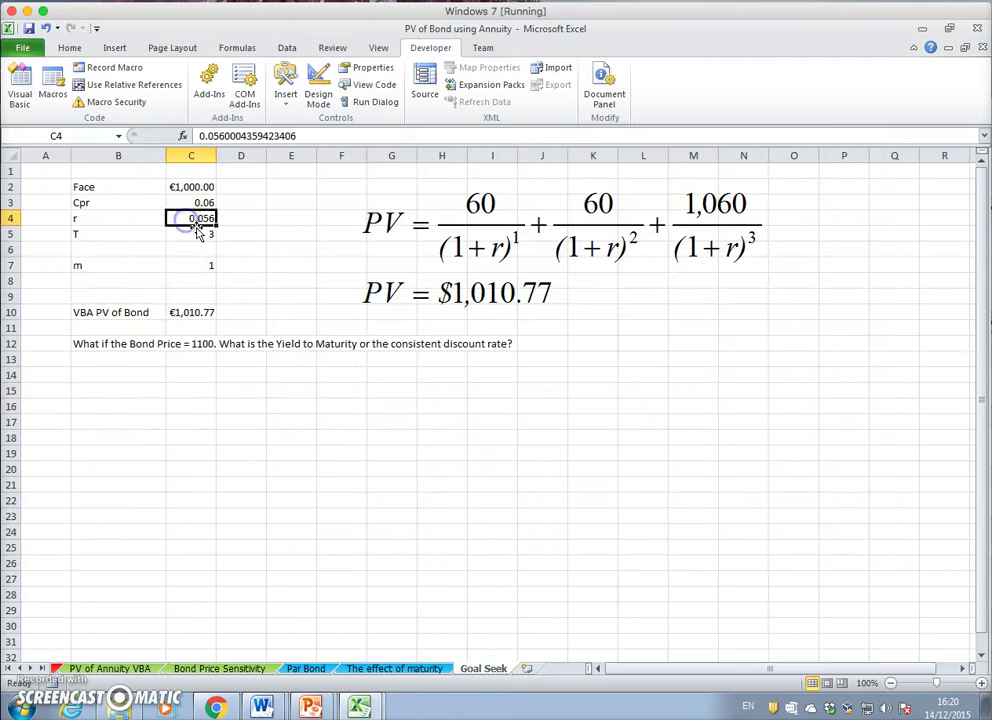
pyautogui.write('0.06')
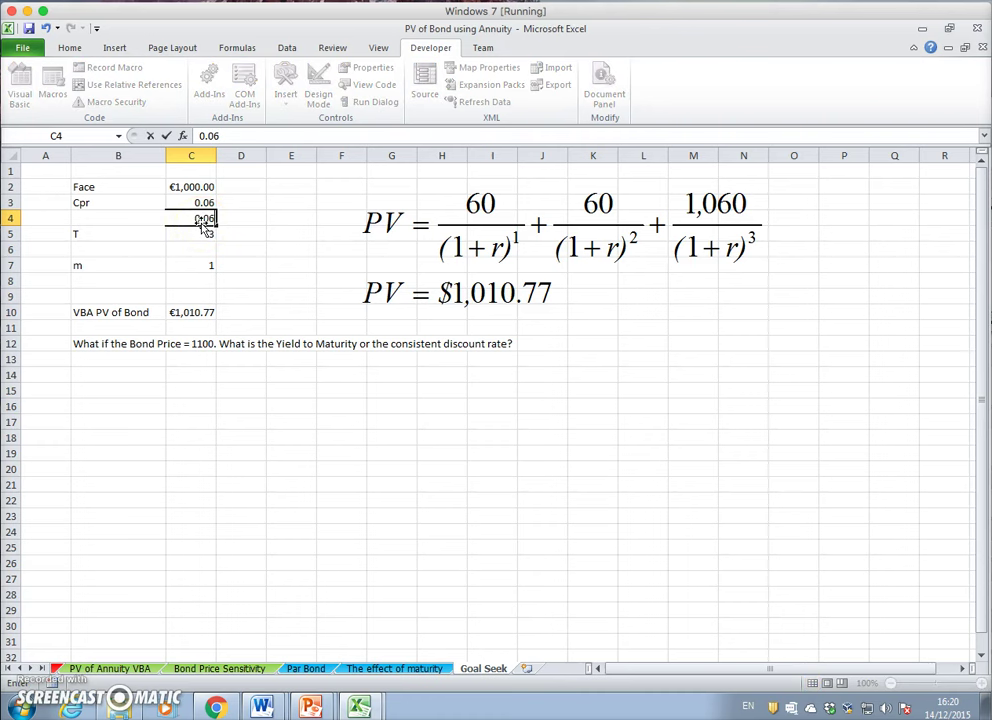
pyautogui.press('Return')
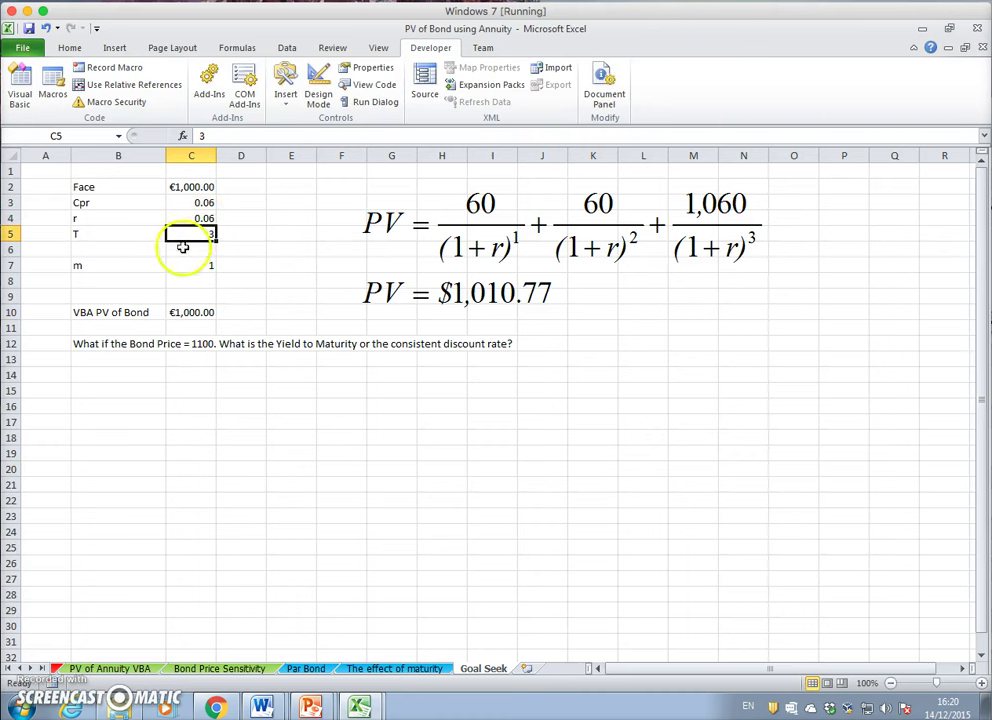
pyautogui.click(193, 314)
# - Paste the copied PVBmIRR signature into E14 as reference text
pyautogui.click(119, 376)
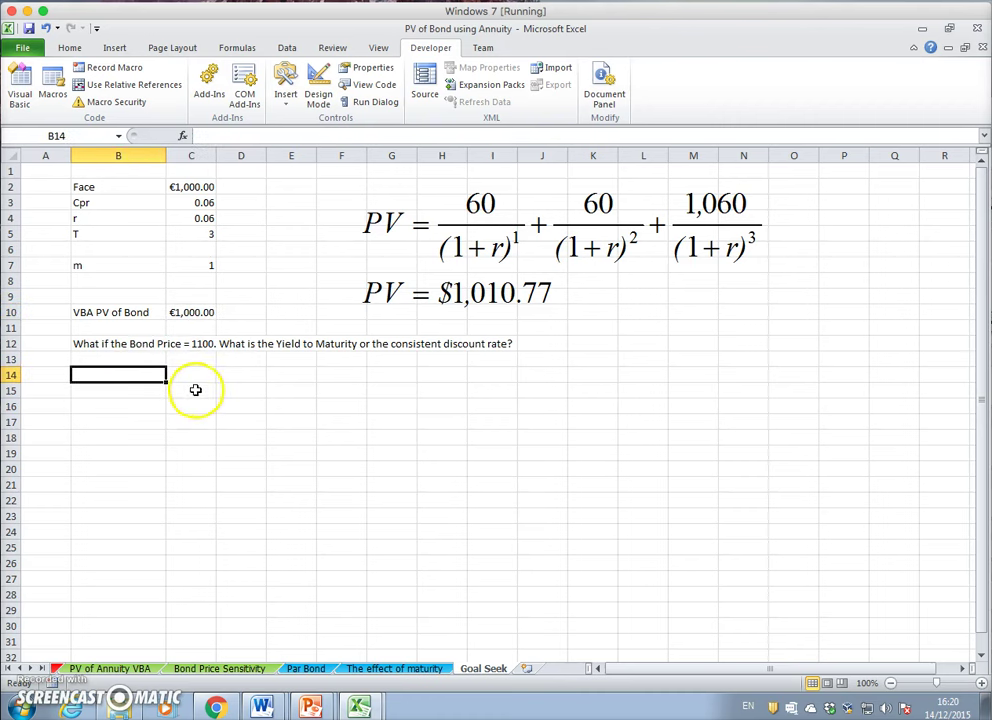
pyautogui.click(195, 390)
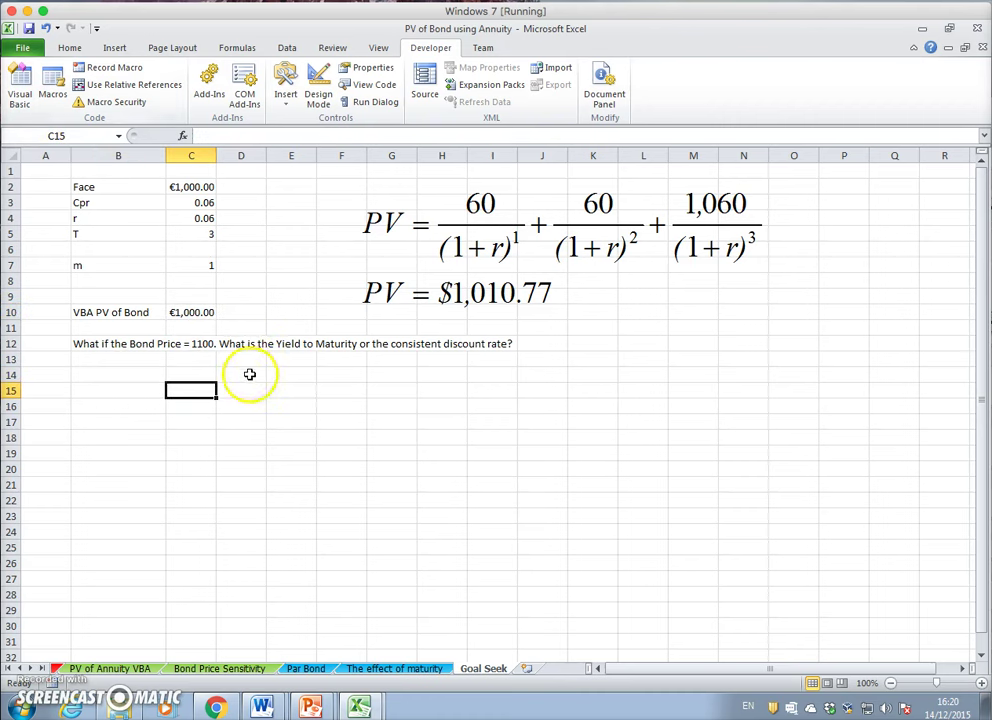
pyautogui.click(280, 373)
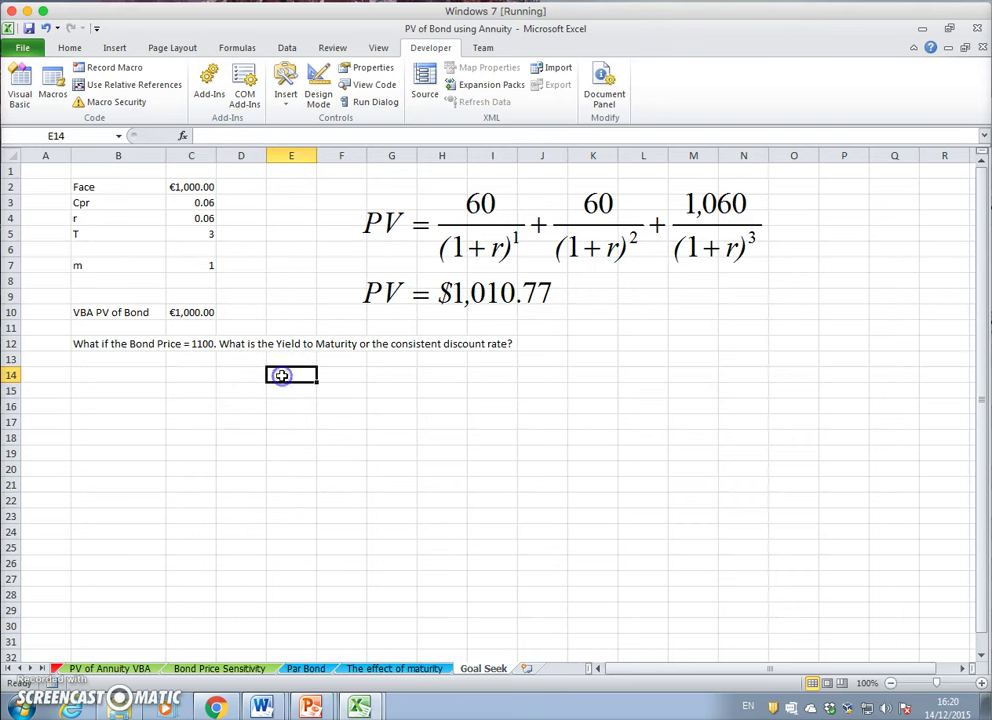
pyautogui.click(69, 47)
pyautogui.click(19, 82)
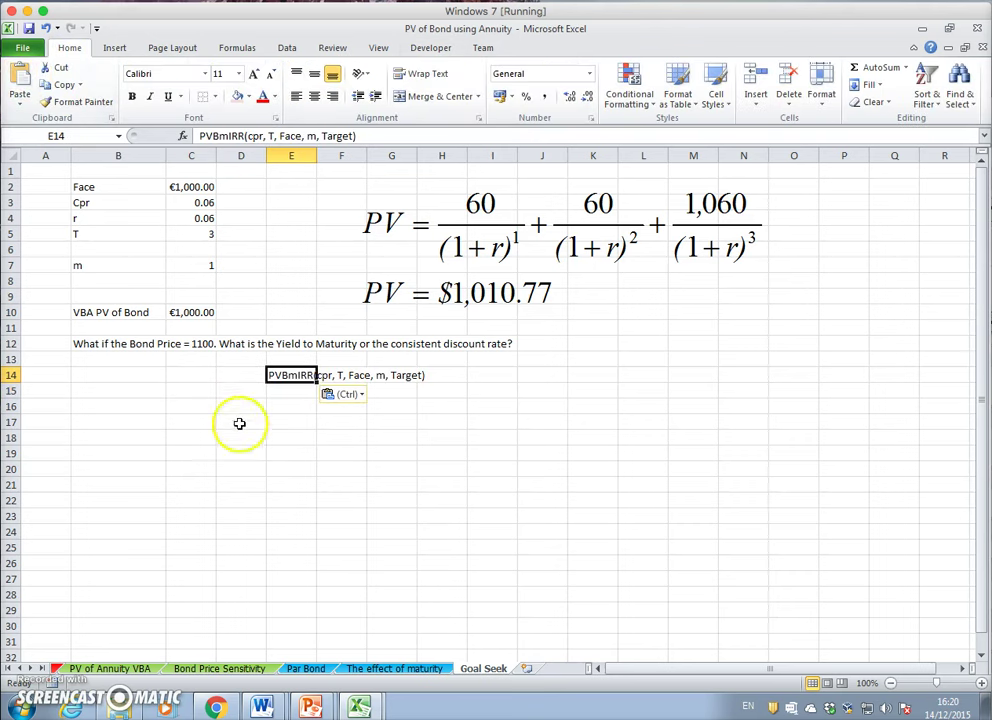
# - Paste the PVBmIRR signature into C15 and put an equals sign in front of it to make it a formula
pyautogui.click(193, 389)
pyautogui.click(24, 80)
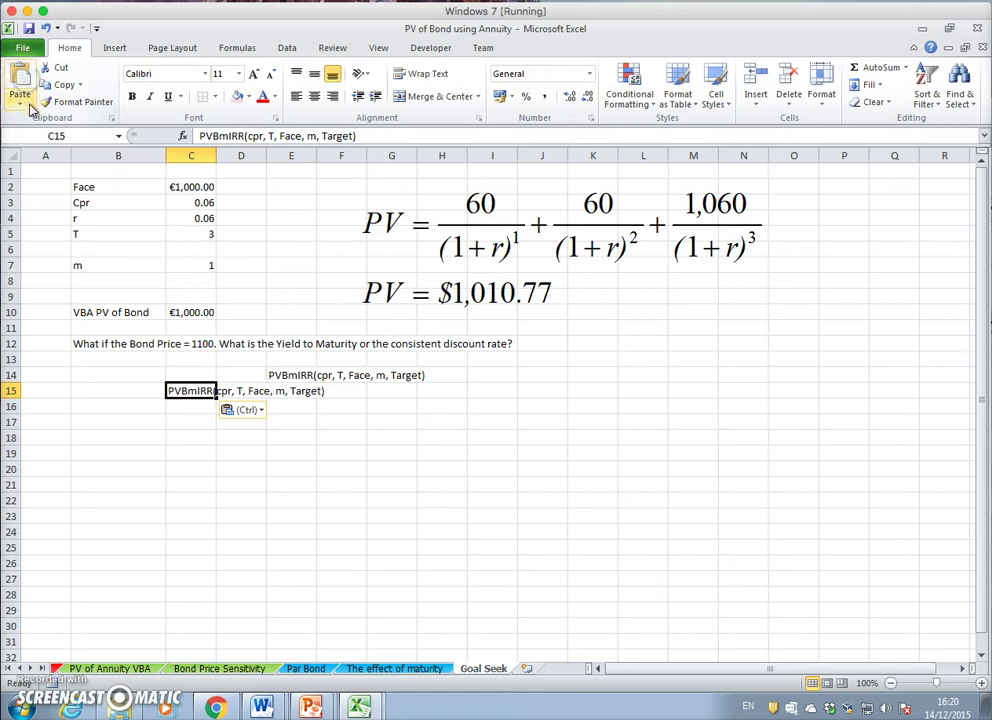
pyautogui.click(196, 136)
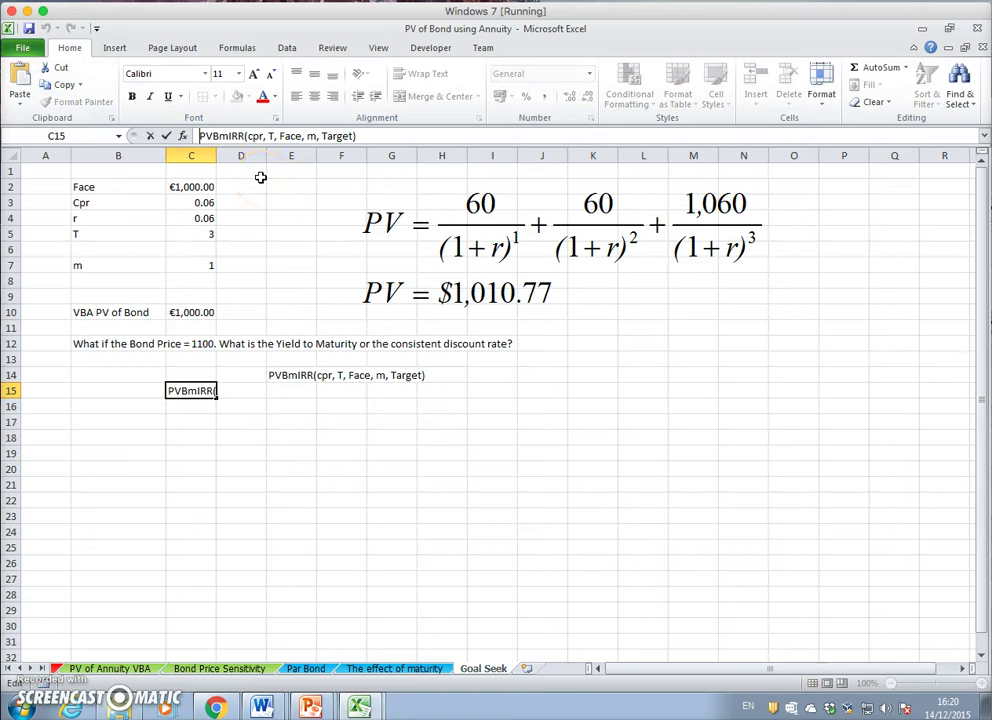
pyautogui.write('=')
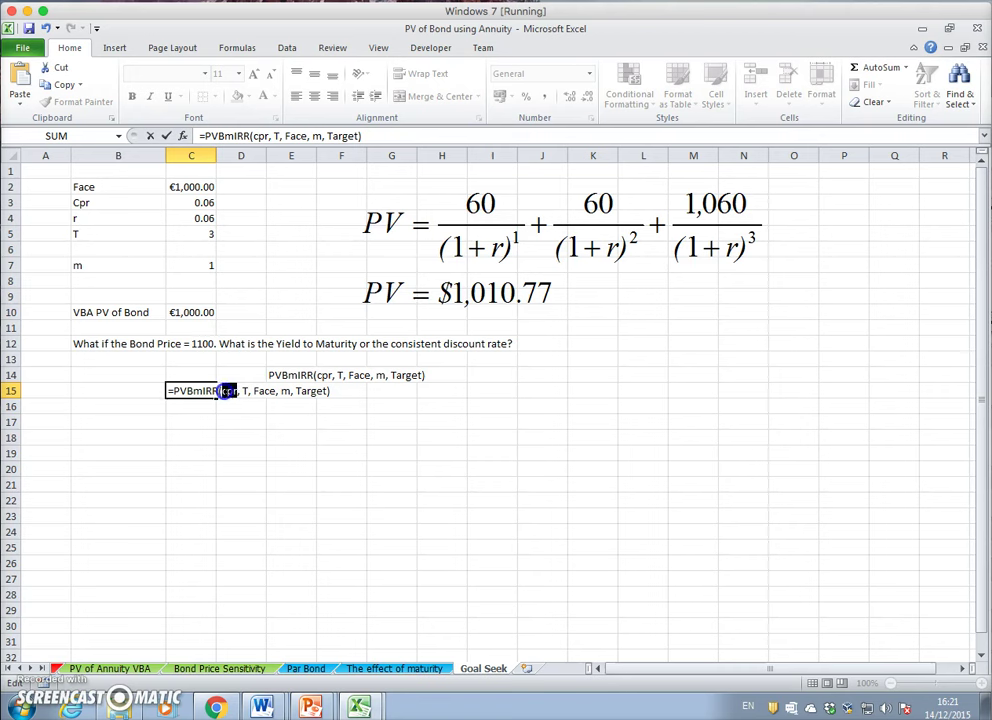
# - Replace the PVBmIRR arguments in C15 with C3, C5, C2, C7 and the target price 1010.77, and enter the formula
pyautogui.click(201, 203)
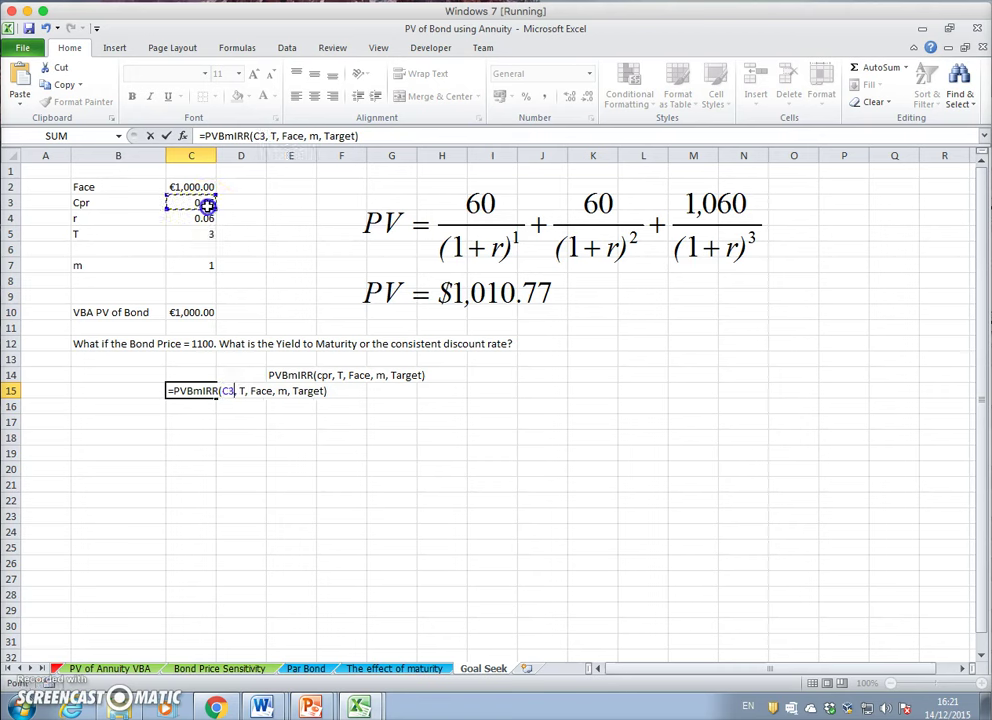
pyautogui.doubleClick(240, 390)
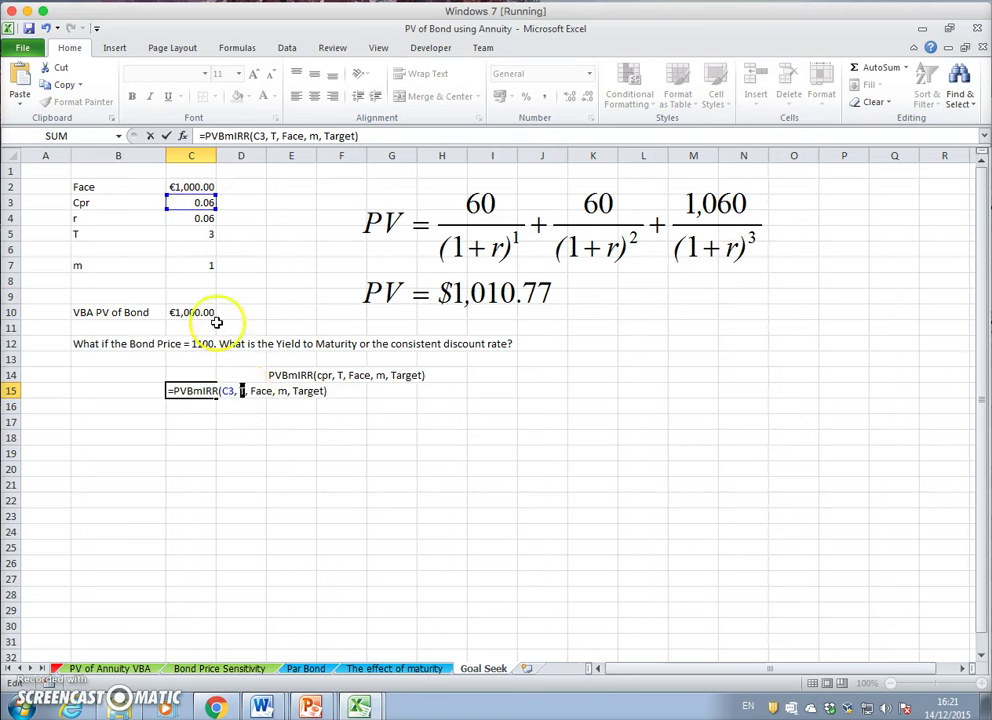
pyautogui.click(193, 235)
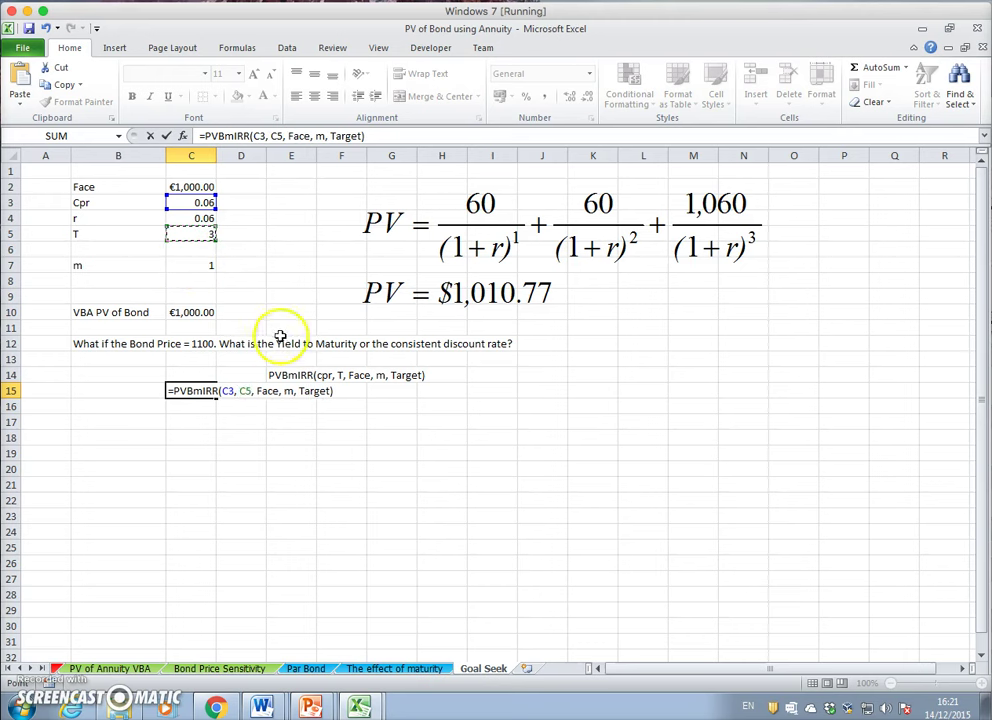
pyautogui.click(275, 391)
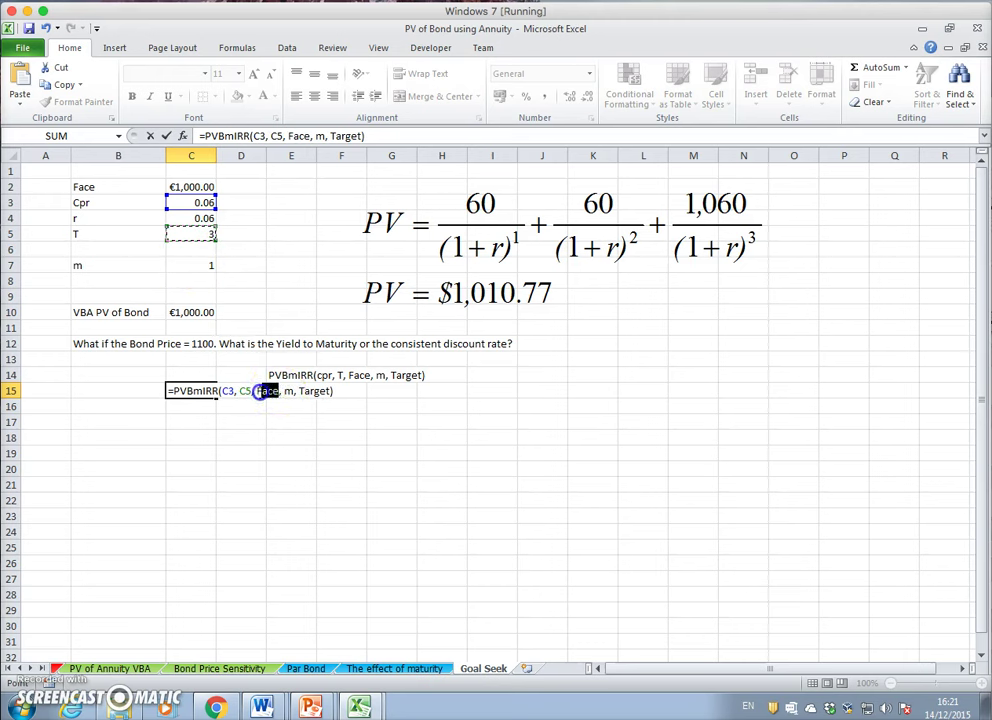
pyautogui.click(190, 187)
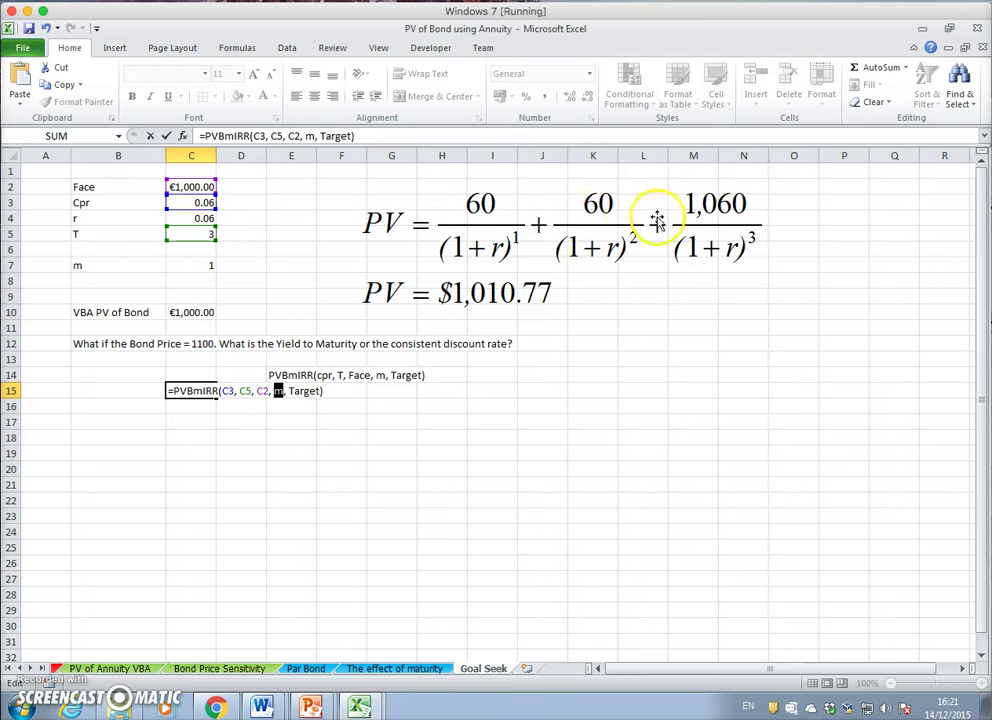
pyautogui.click(200, 263)
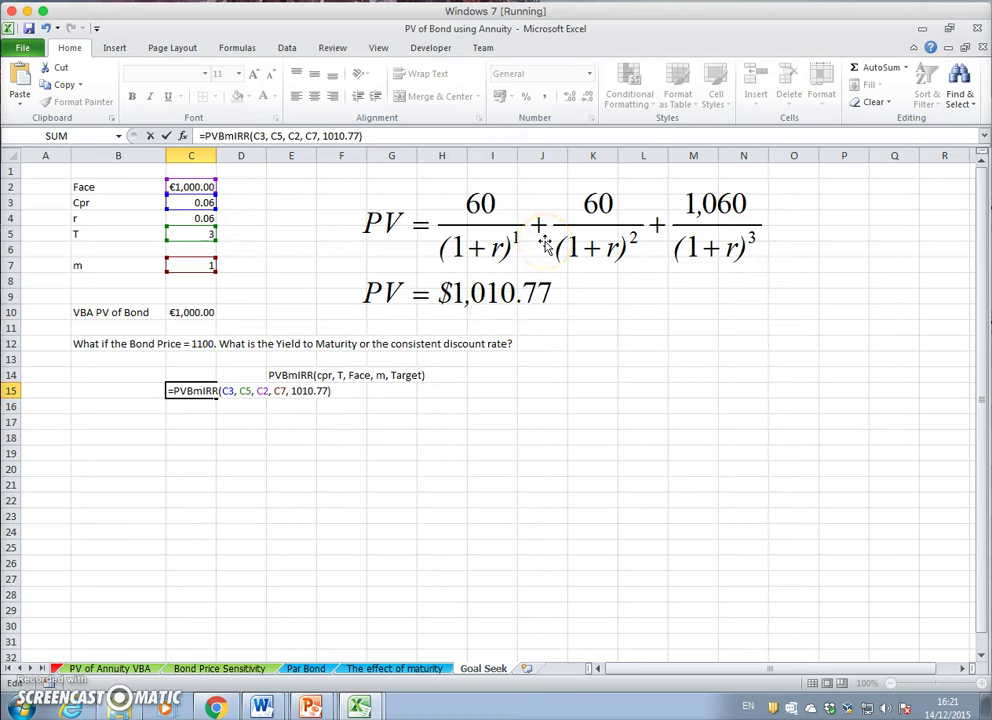
pyautogui.press('Return')
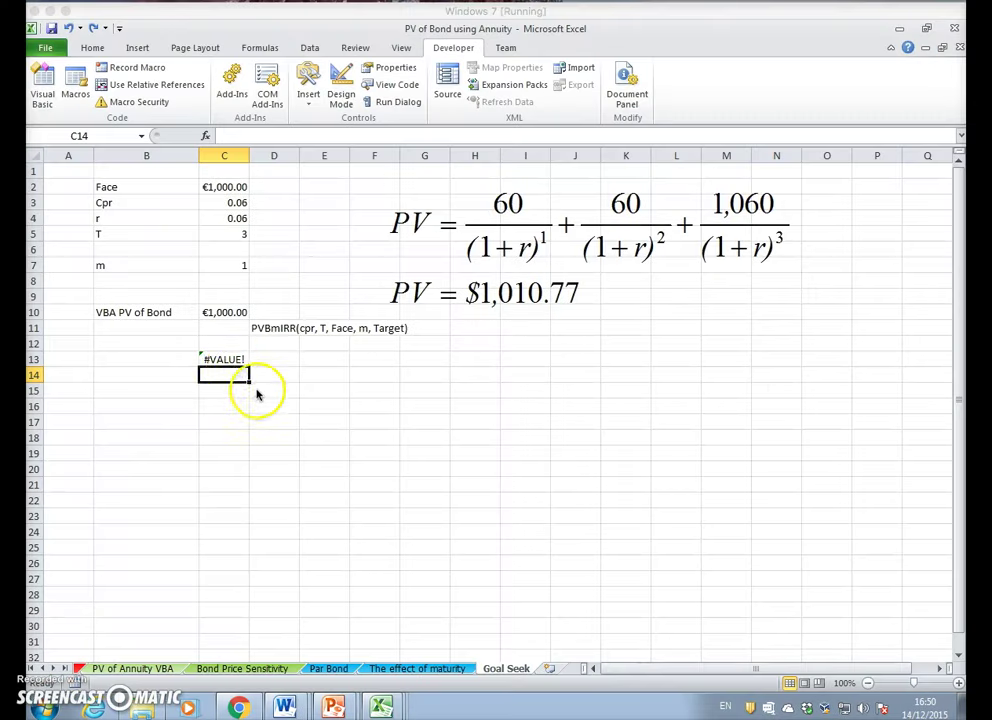
# - Review the PVBmIRR code in Module1 and re-enter the PVBmIRR formula in C13 to recalculate it
pyautogui.click(230, 360)
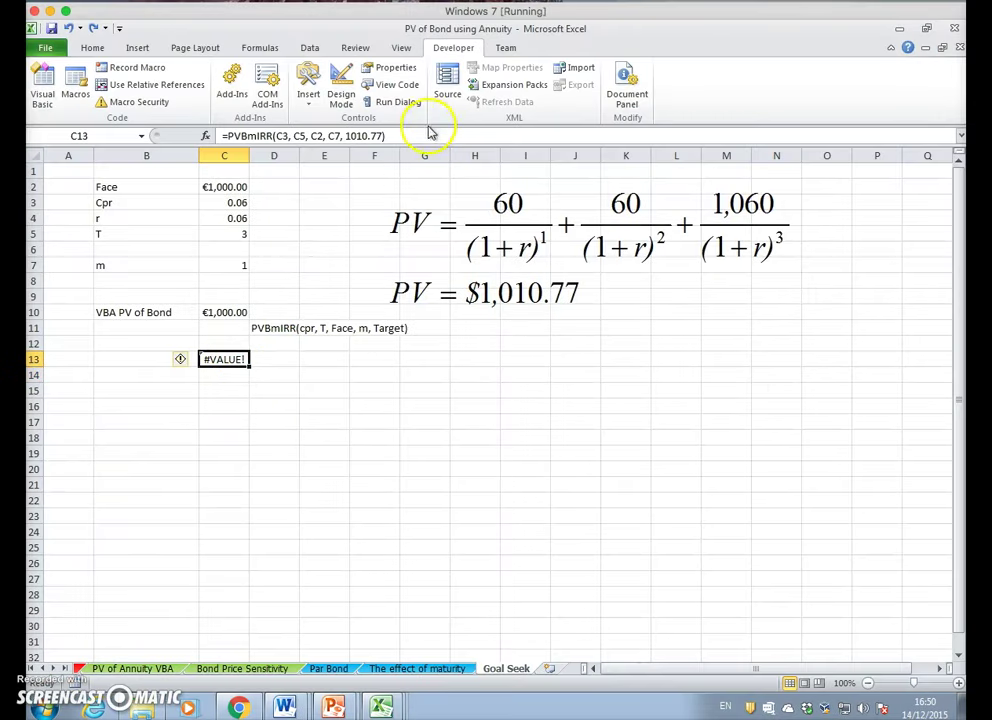
pyautogui.click(38, 86)
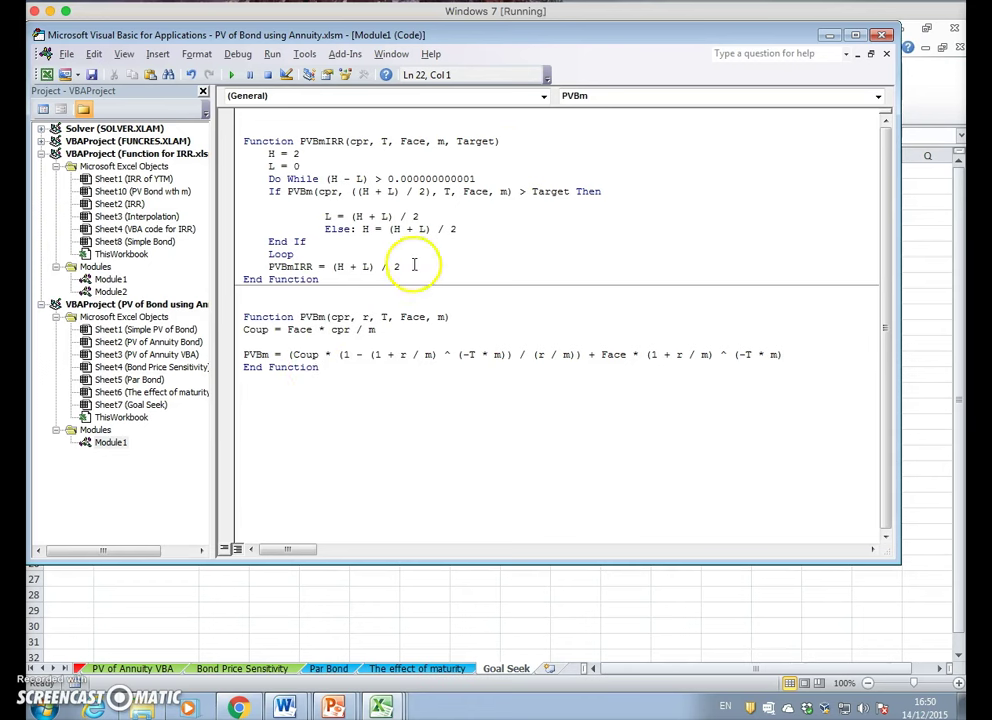
pyautogui.click(46, 74)
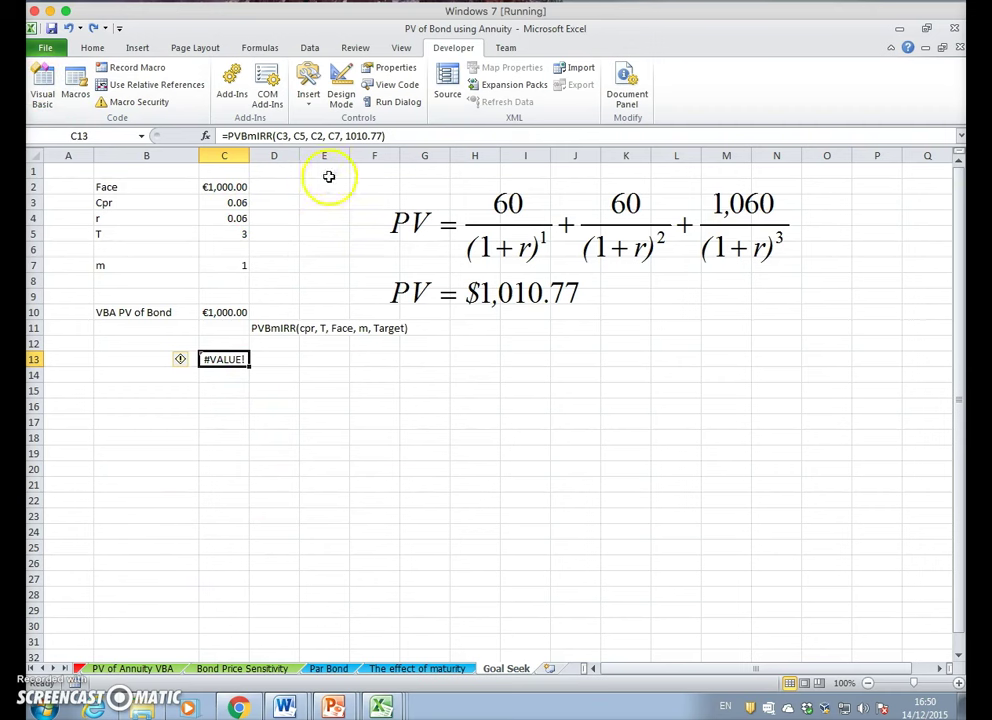
pyautogui.click(402, 131)
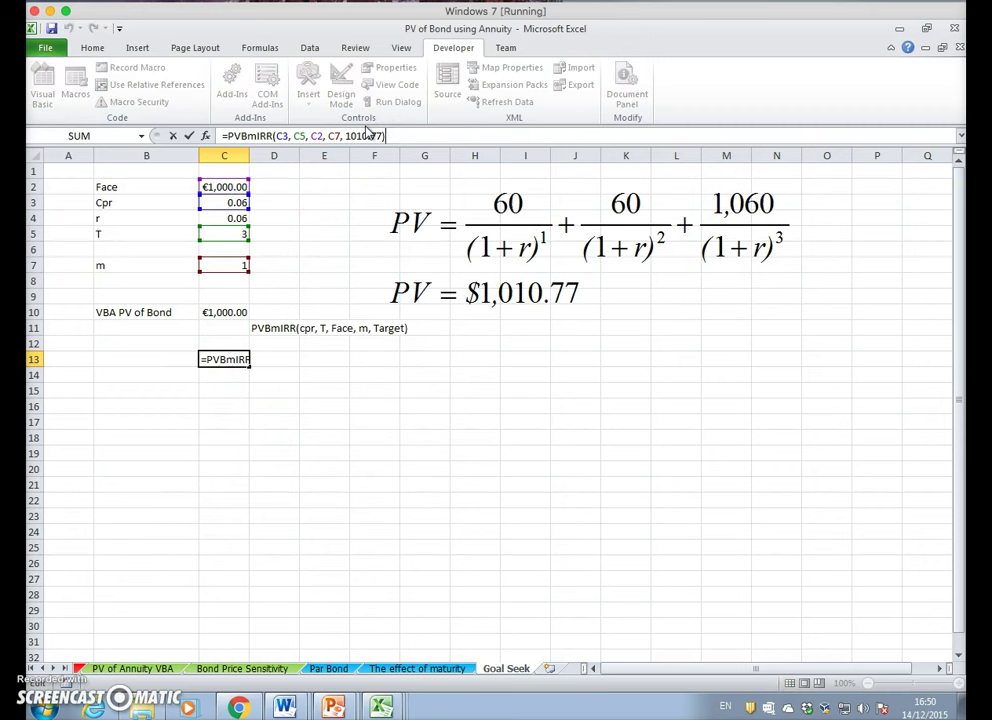
pyautogui.press('Return')
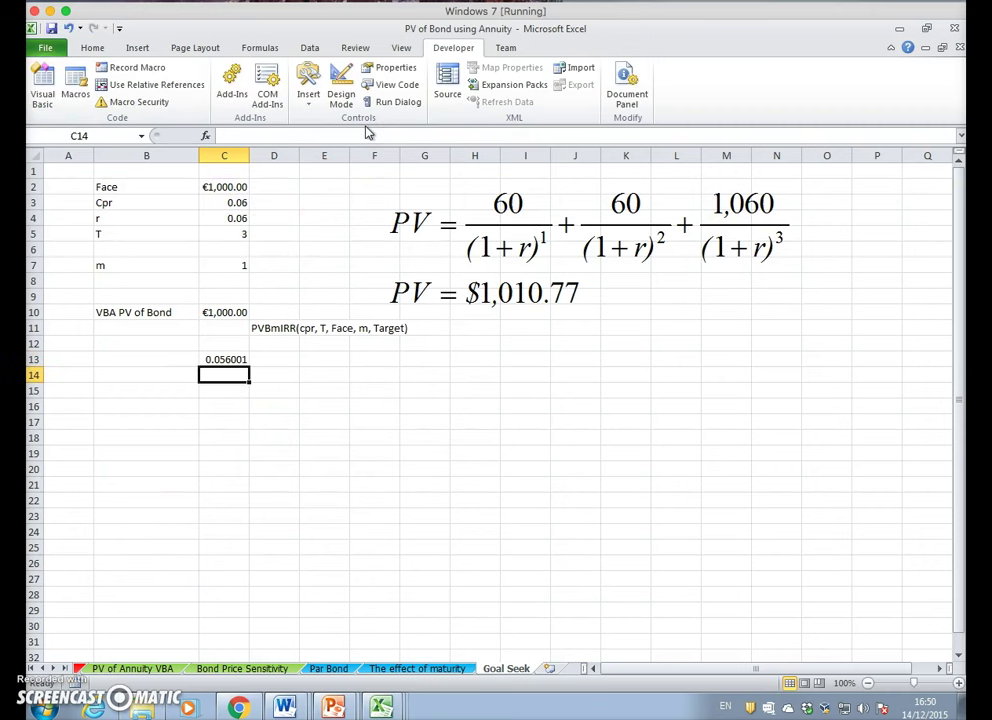
# - Compare the yield in C13 with the worked example on the Simple PV of Bond sheet and return to the Goal Seek sheet
pyautogui.click(240, 362)
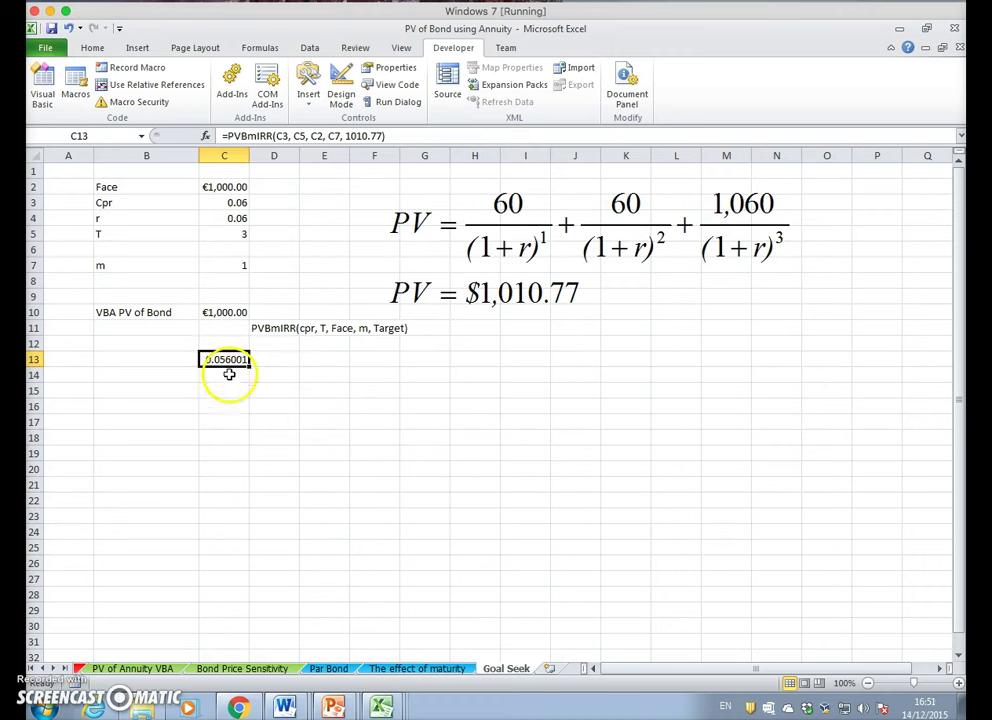
pyautogui.click(440, 232)
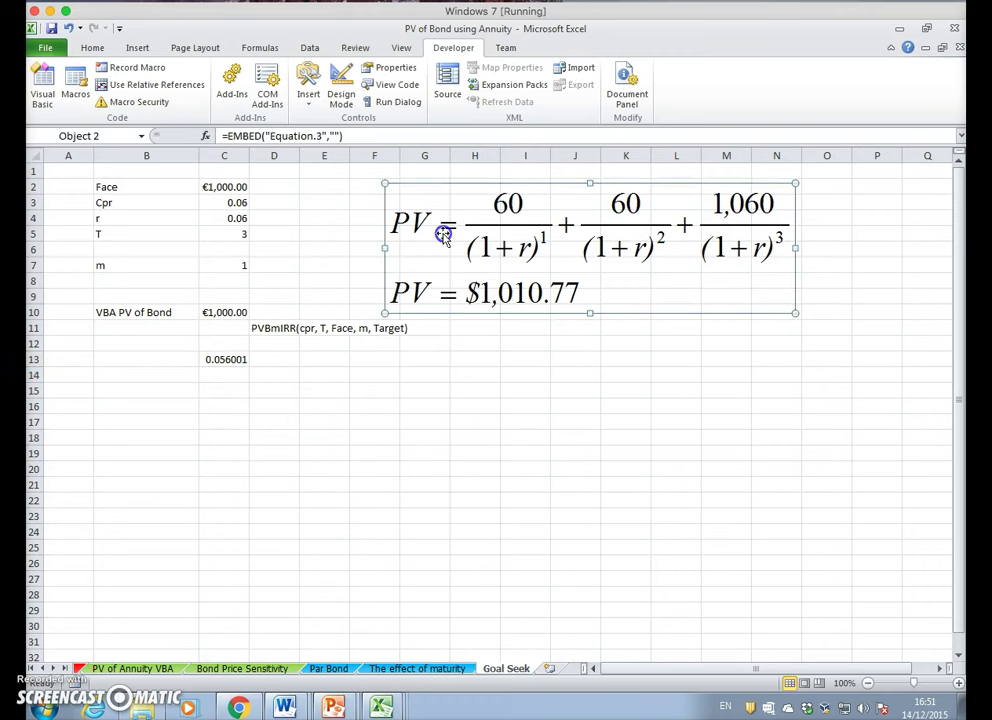
pyautogui.click(33, 668)
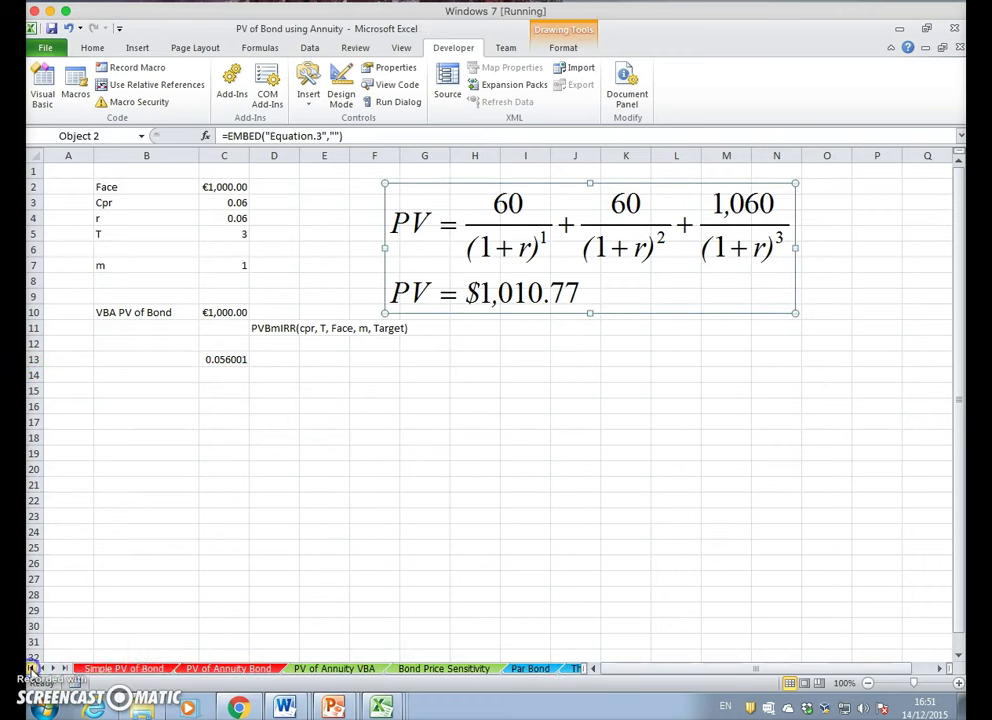
pyautogui.click(100, 668)
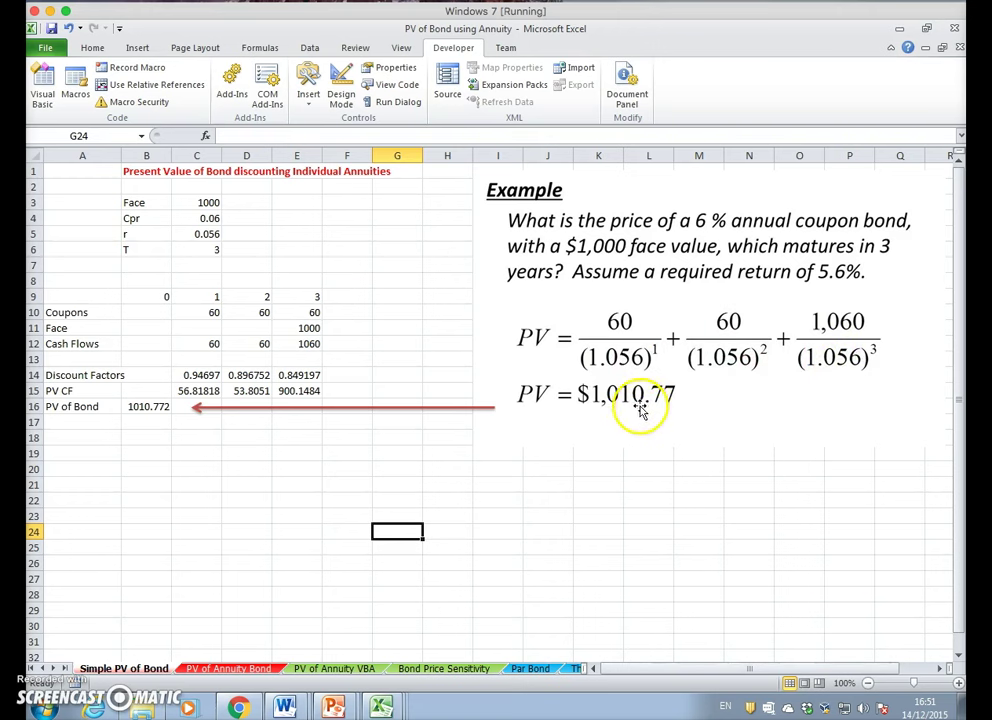
pyautogui.click(572, 669)
pyautogui.click(506, 669)
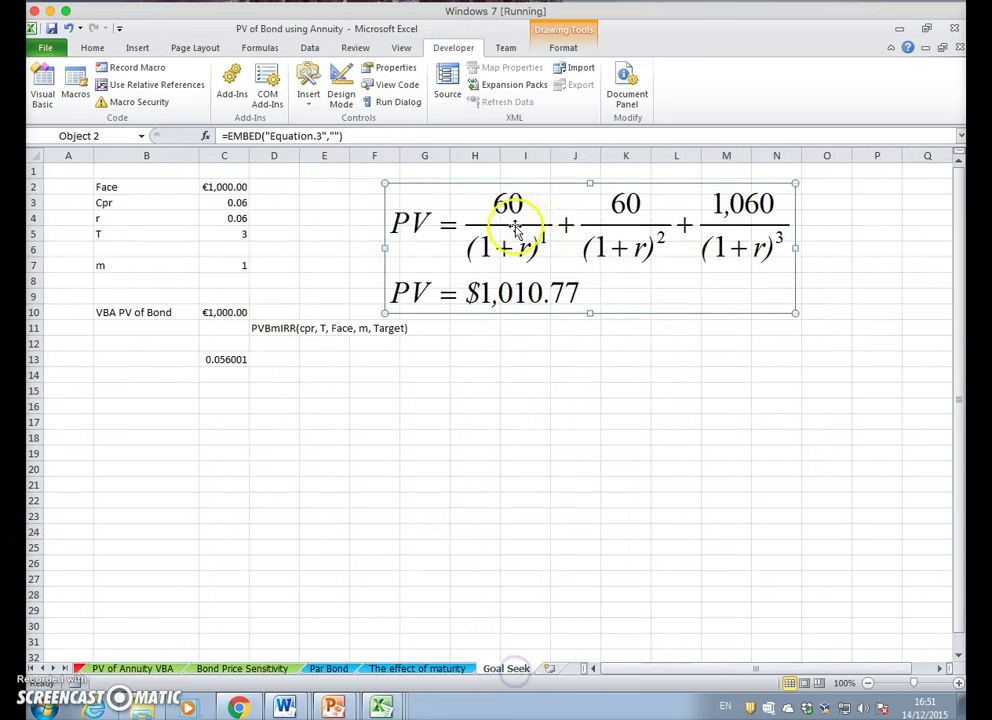
# - Shrink the PV equation object slightly and move it next to the bond inputs, over columns D to K above row 10
pyautogui.moveTo(445, 248)
pyautogui.mouseDown()
pyautogui.moveTo(467, 292)
pyautogui.moveTo(458, 243)
pyautogui.mouseUp()
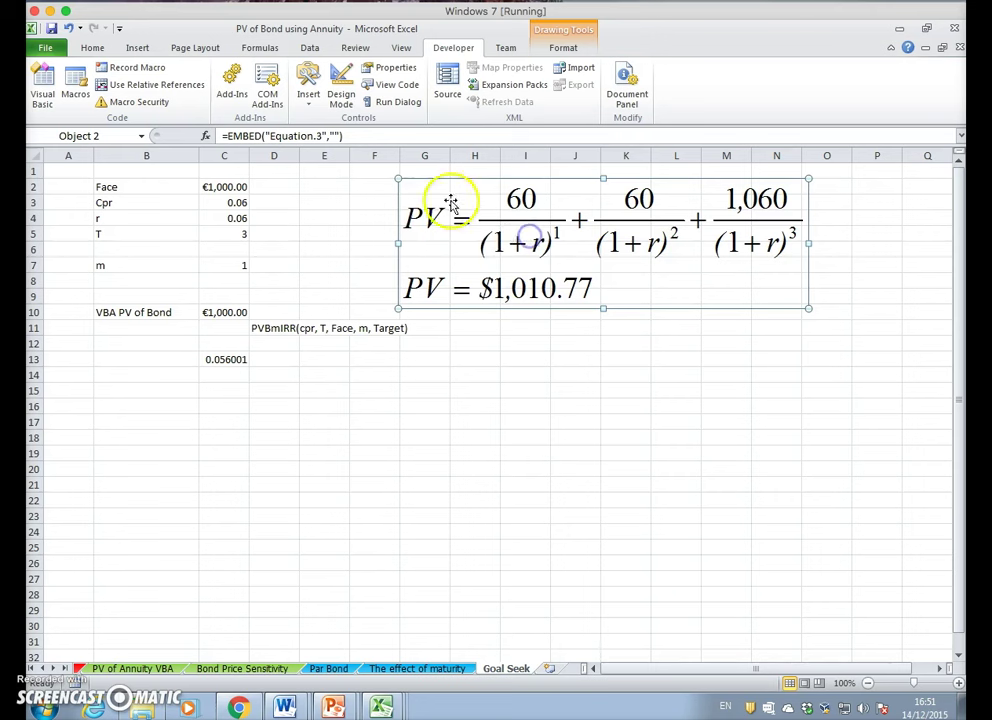
pyautogui.moveTo(407, 184); pyautogui.dragTo(441, 196)
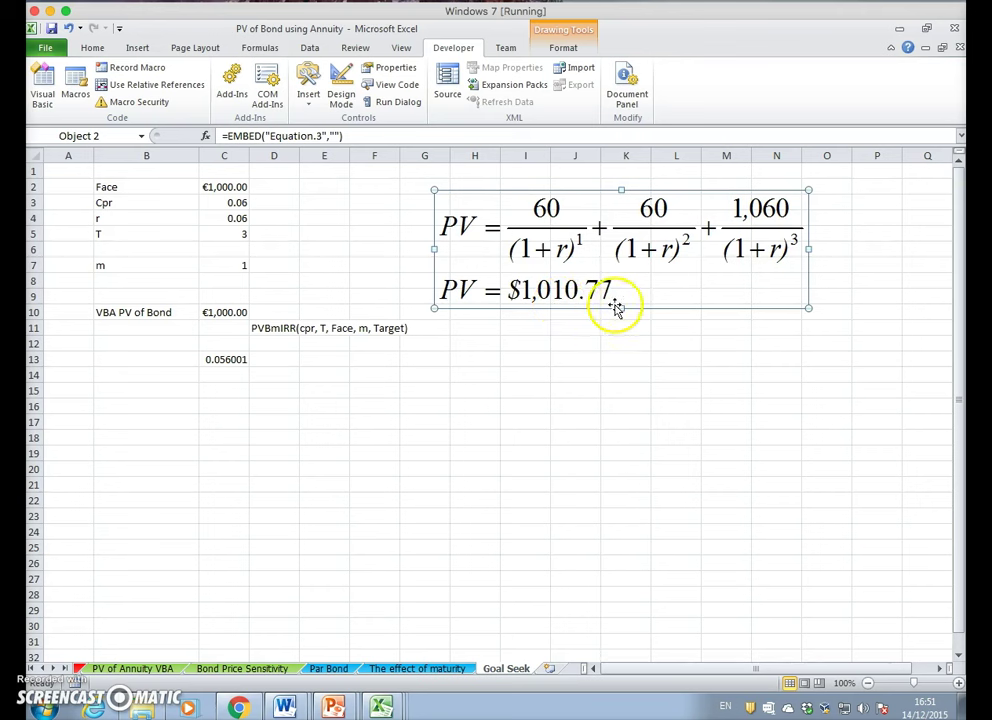
pyautogui.click(240, 359)
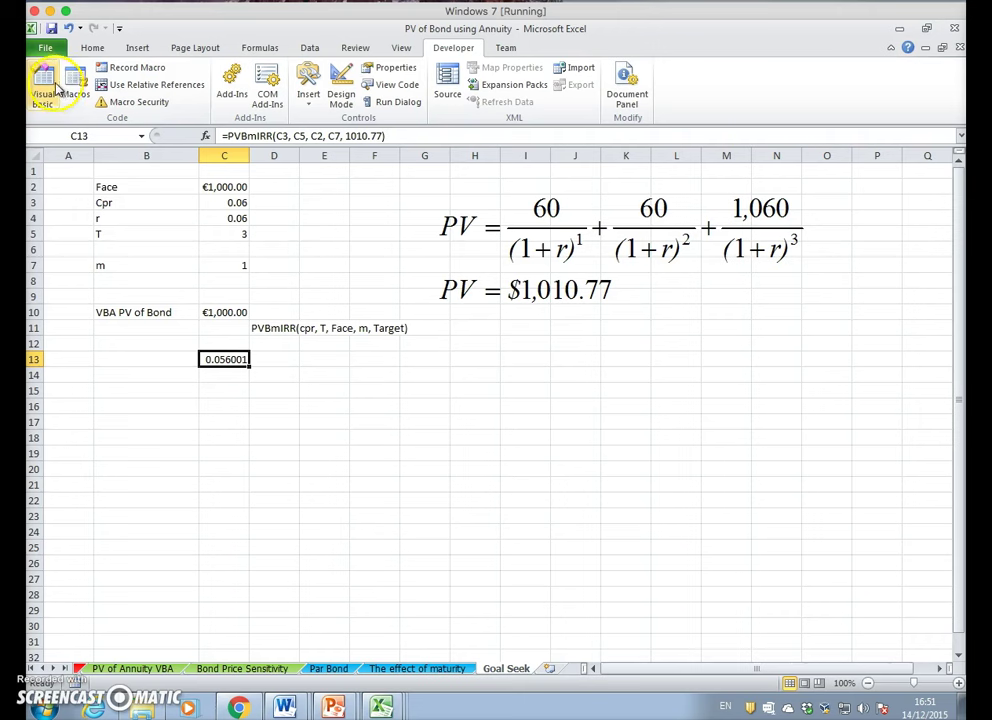
pyautogui.moveTo(481, 215); pyautogui.dragTo(328, 200)
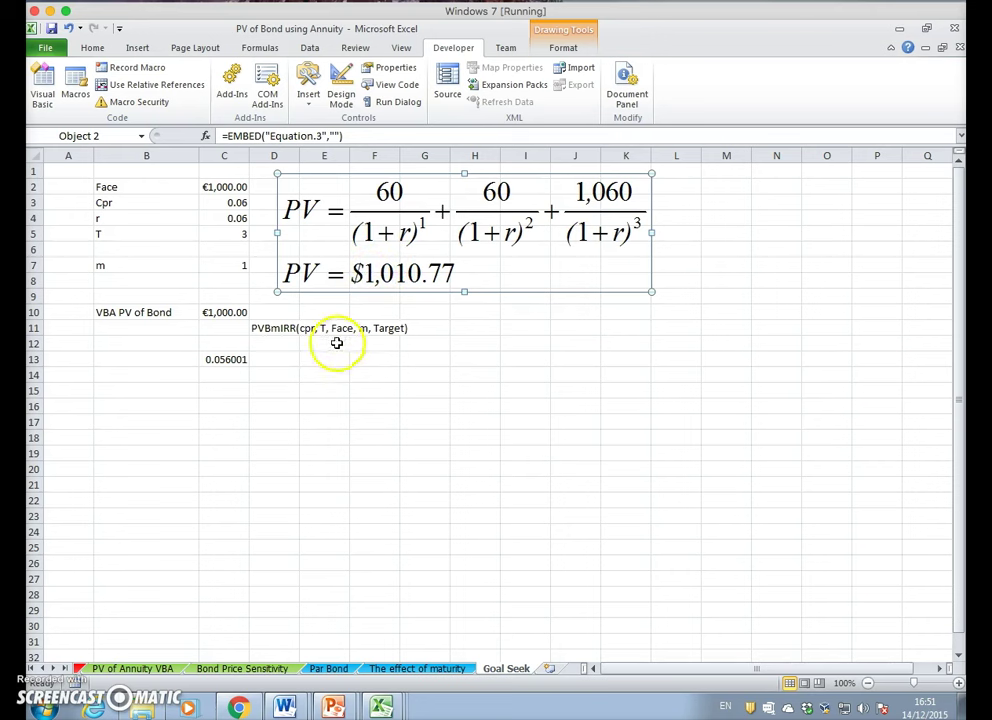
# - Move the PVBmIRR signature text from D11 to B15
pyautogui.click(277, 328)
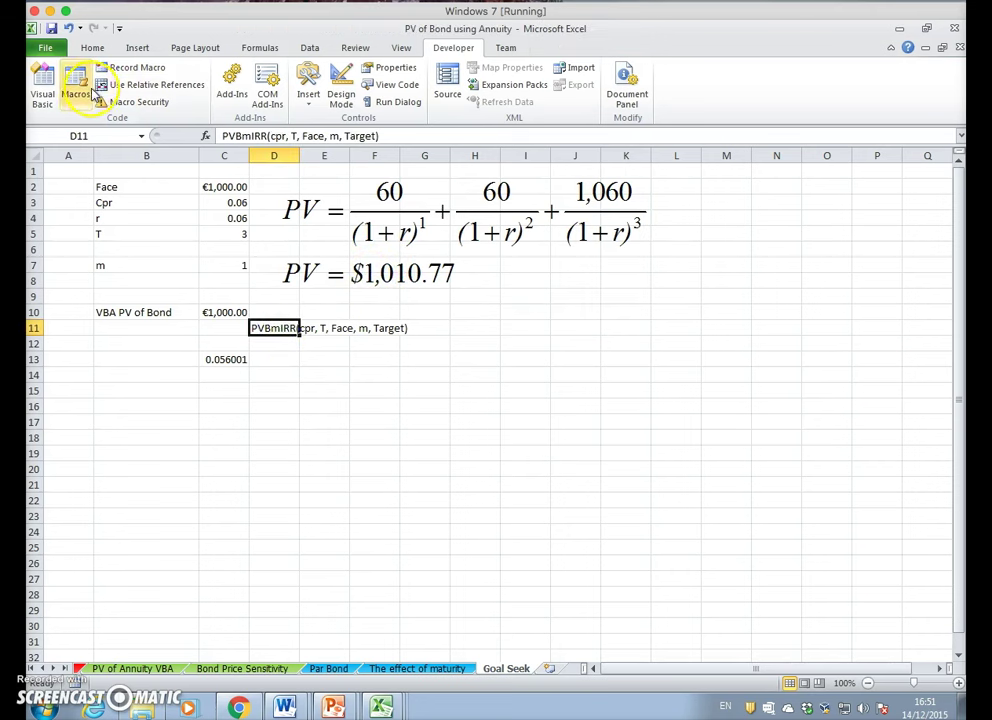
pyautogui.click(93, 50)
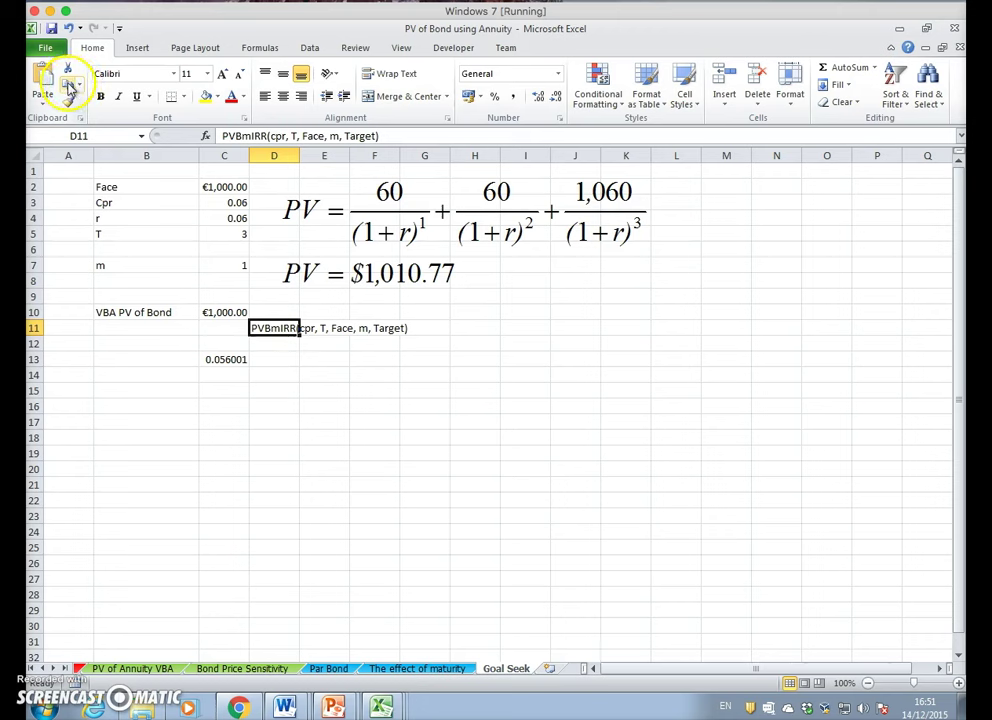
pyautogui.click(68, 88)
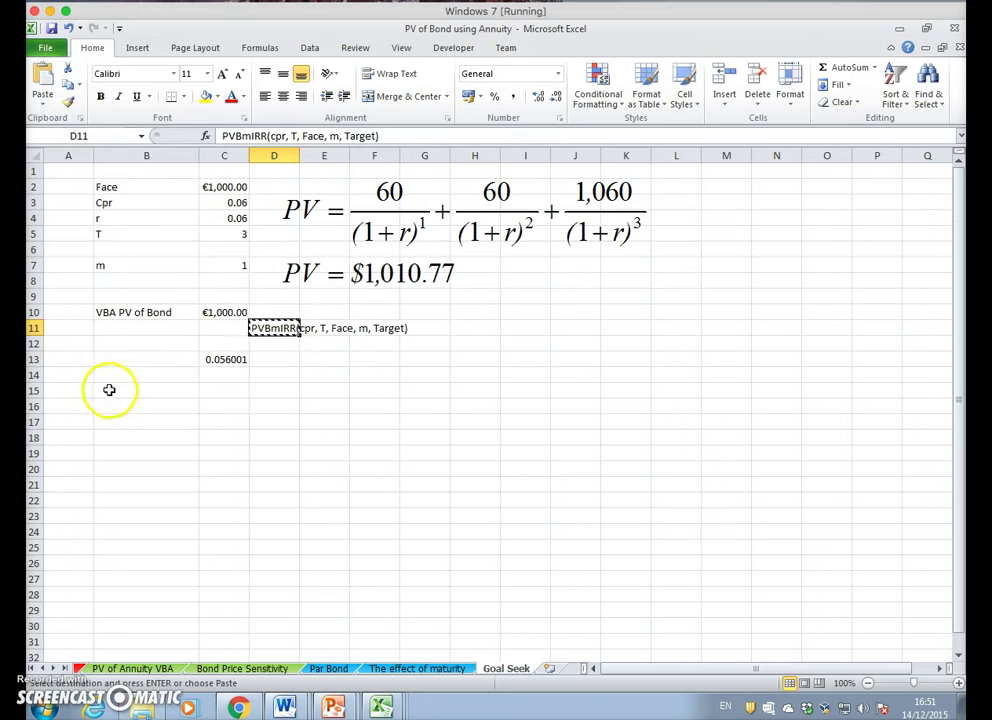
pyautogui.click(110, 389)
pyautogui.click(43, 86)
# - Select E11 as the destination, copy the complete PVBmIRR and PVBm function code from Module1, and return to the Goal Seek sheet
pyautogui.click(303, 326)
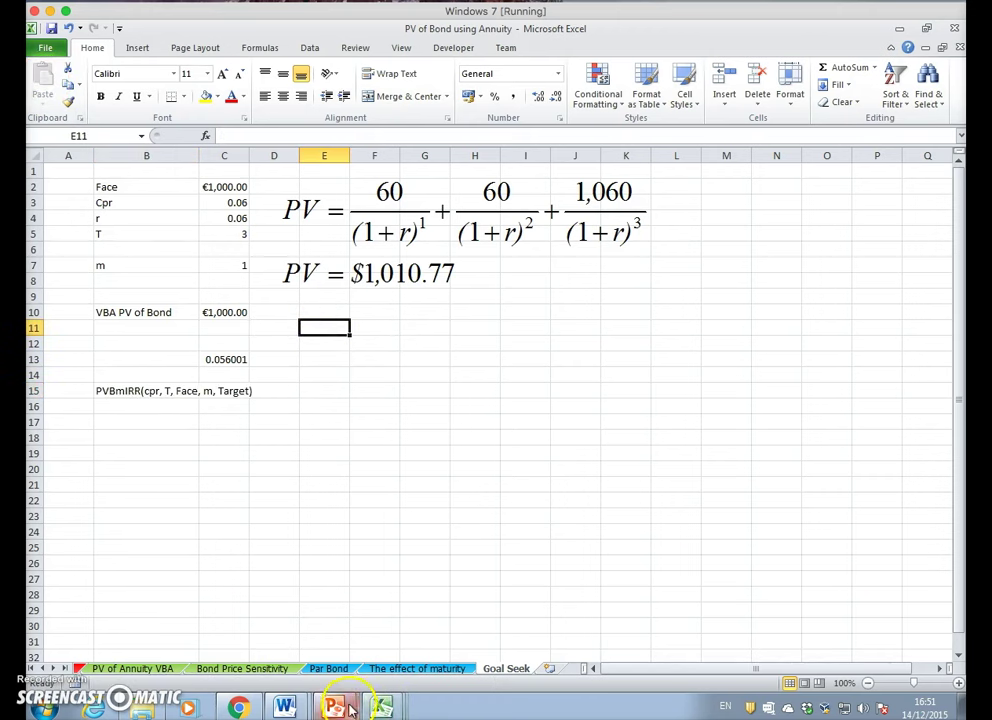
pyautogui.click(454, 48)
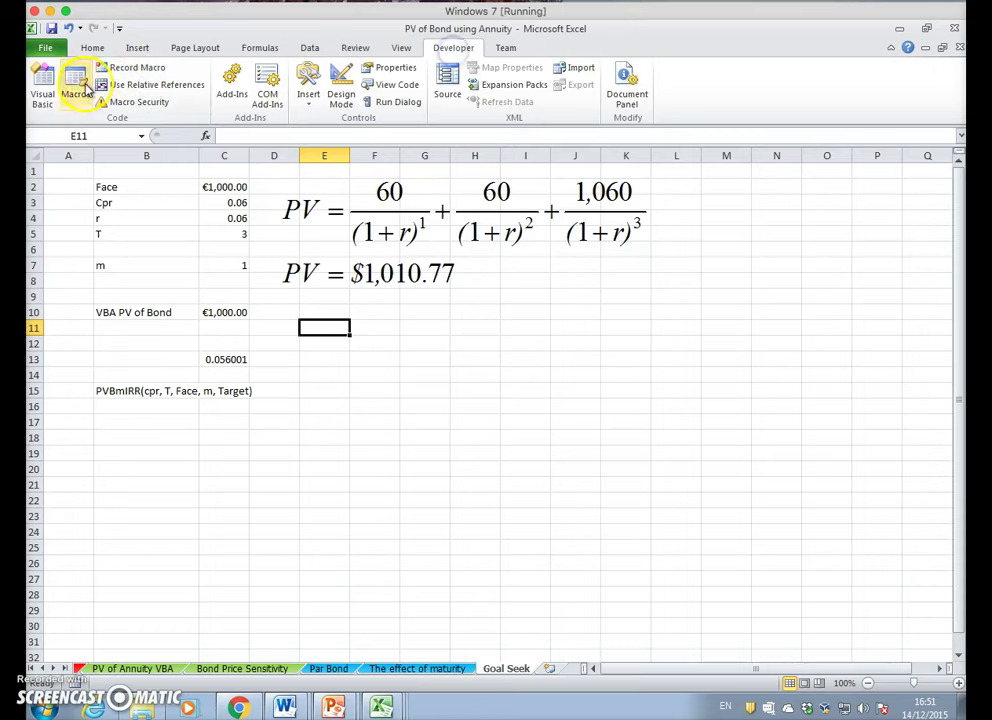
pyautogui.click(42, 88)
pyautogui.moveTo(243, 141); pyautogui.dragTo(395, 369)
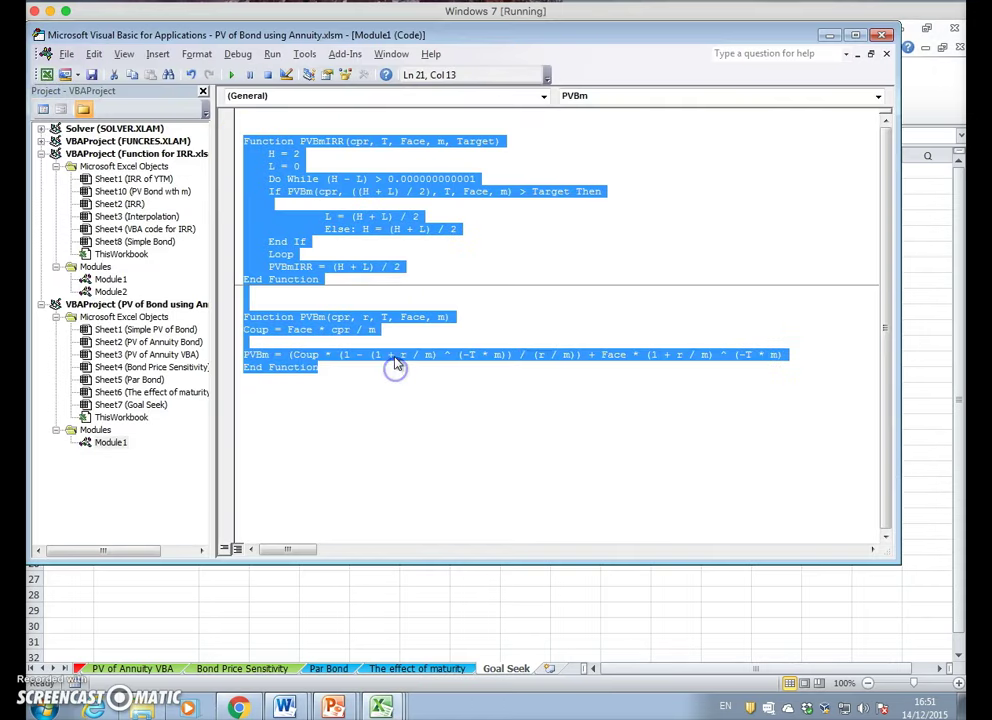
pyautogui.rightClick(395, 365)
pyautogui.click(415, 385)
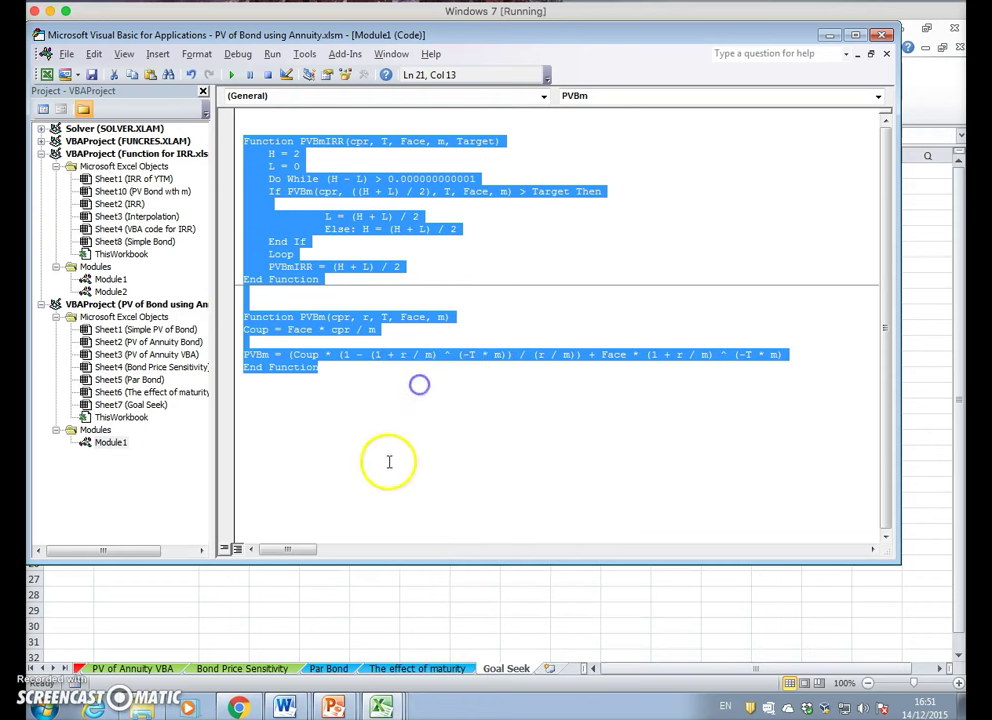
pyautogui.click(46, 75)
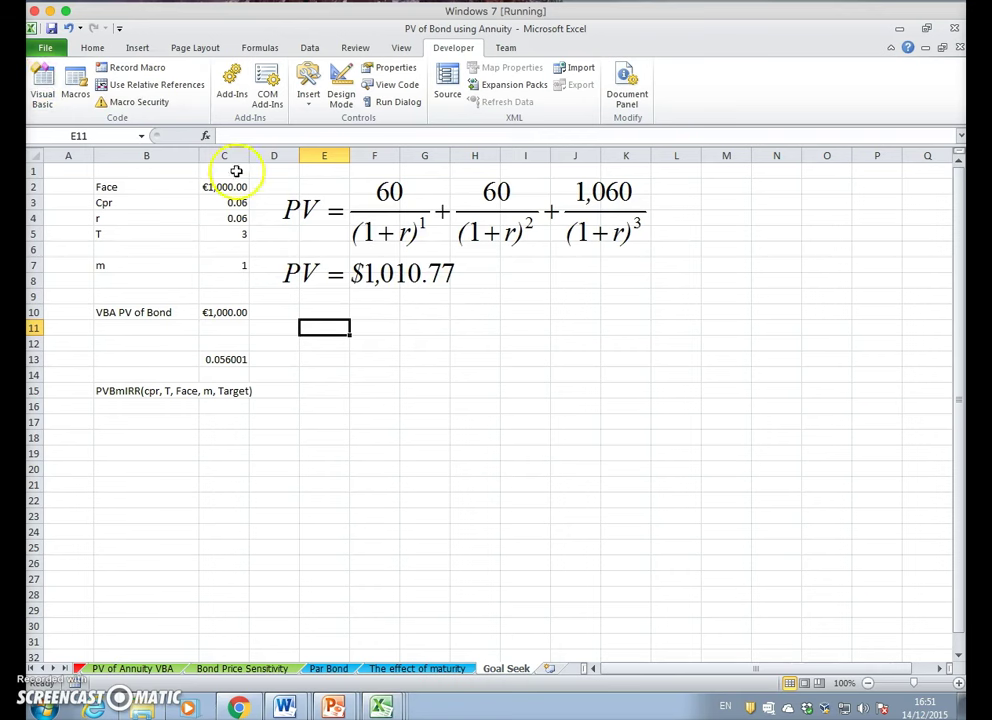
# - Paste the copied VBA code into the sheet starting at E11 and select the PVBm function lines in E25:E29
pyautogui.click(93, 47)
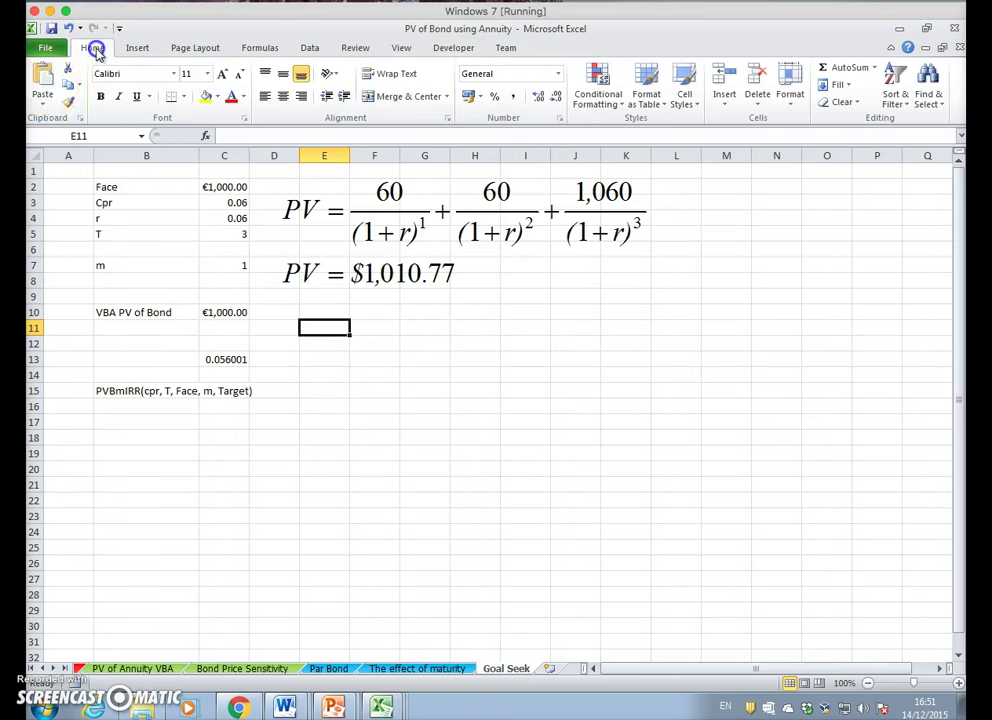
pyautogui.click(45, 80)
pyautogui.click(564, 331)
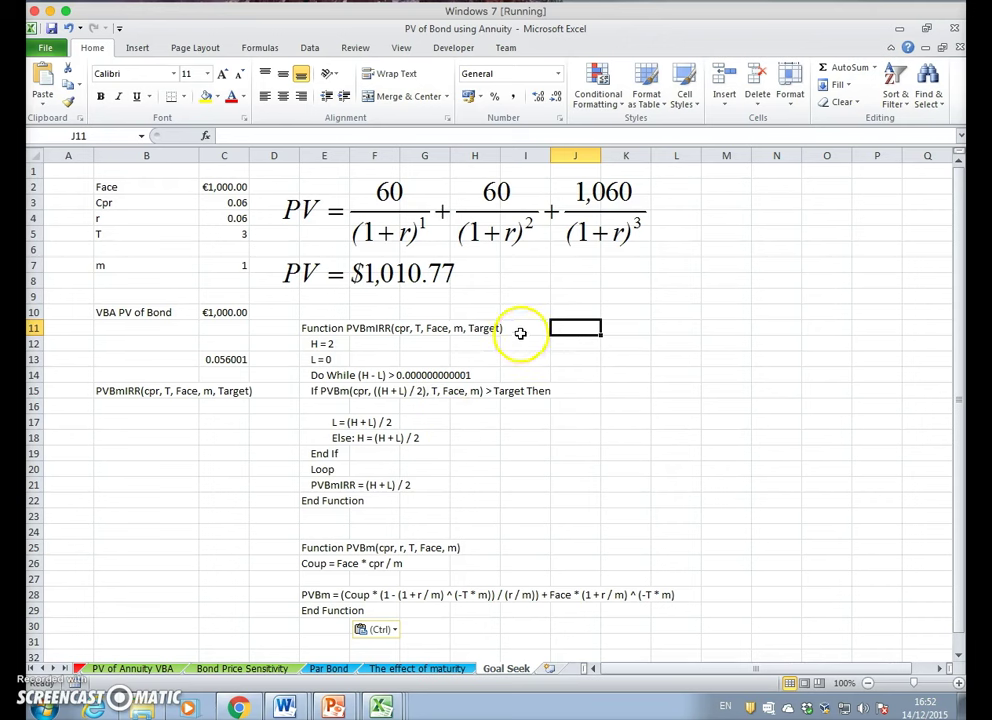
pyautogui.moveTo(330, 548); pyautogui.dragTo(338, 608)
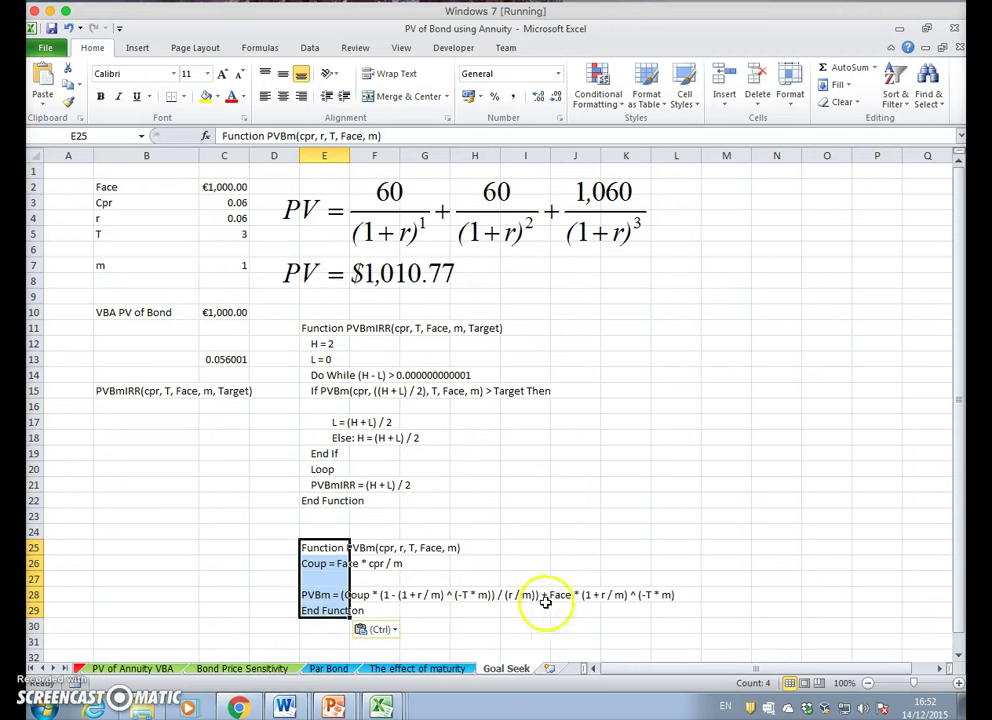
# - Review the pasted VBA code by highlighting the PVBm function in E25:E29 and the PVBmIRR function in E11:E22
pyautogui.click(573, 500)
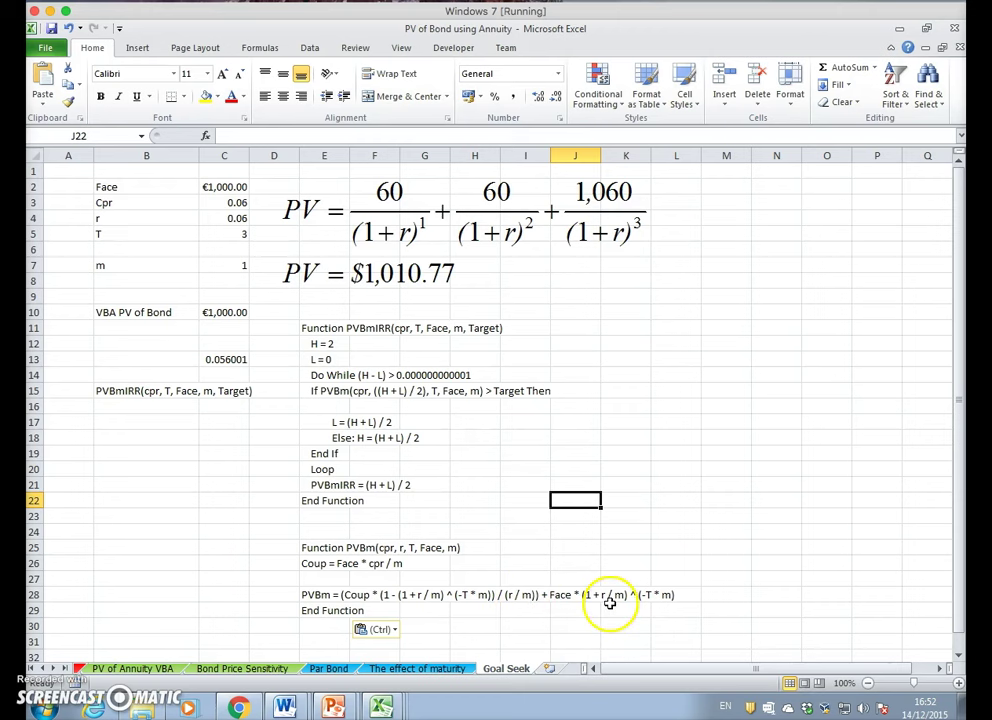
pyautogui.moveTo(312, 549); pyautogui.dragTo(323, 607)
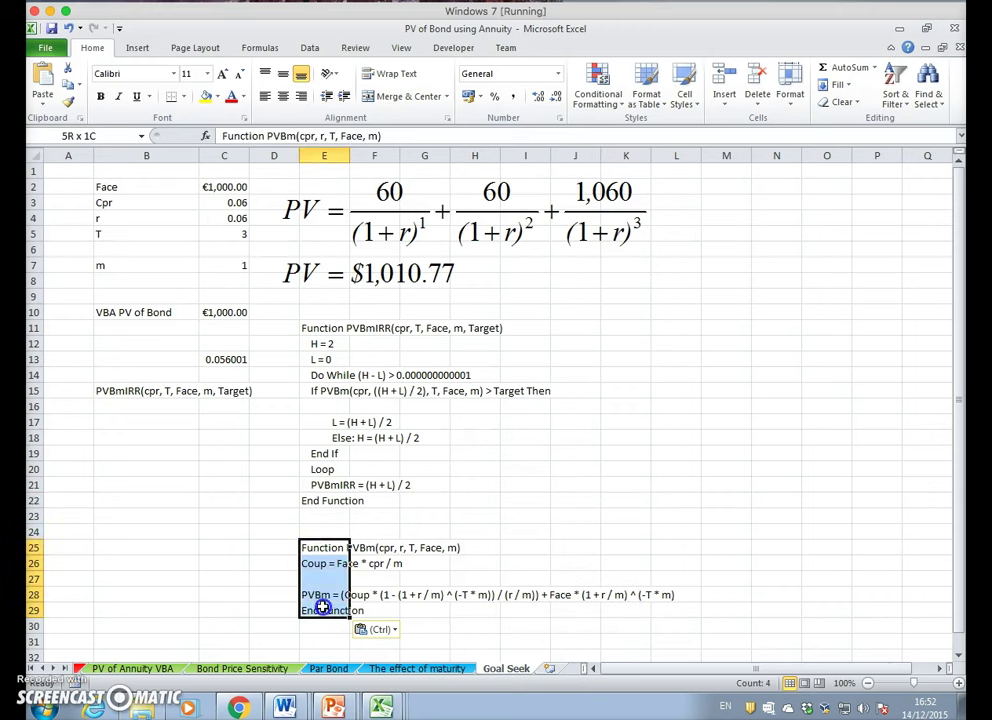
pyautogui.click(497, 519)
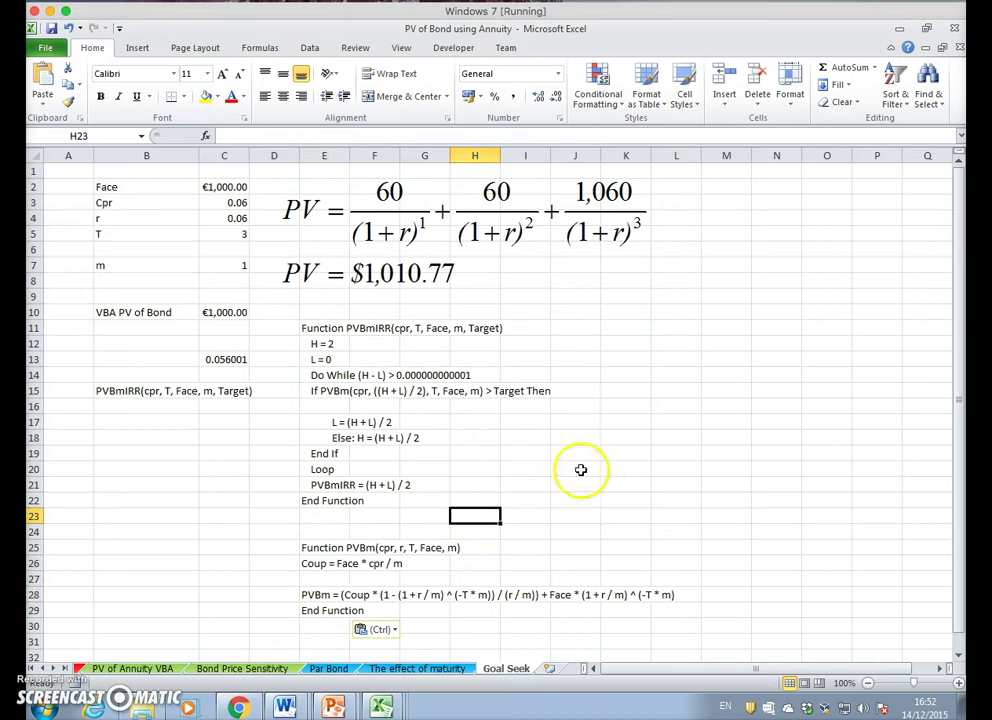
pyautogui.moveTo(325, 328); pyautogui.dragTo(343, 500)
# - Enter the label "Bisection" in K11, beside the PVBmIRR function header
pyautogui.click(607, 326)
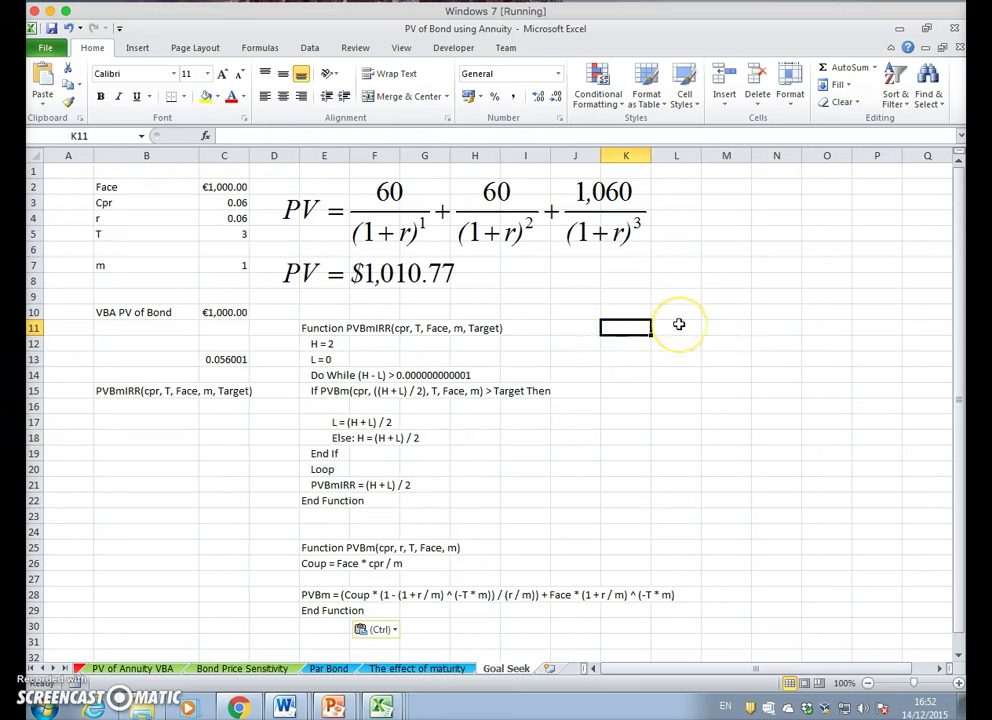
pyautogui.write('Bisection')
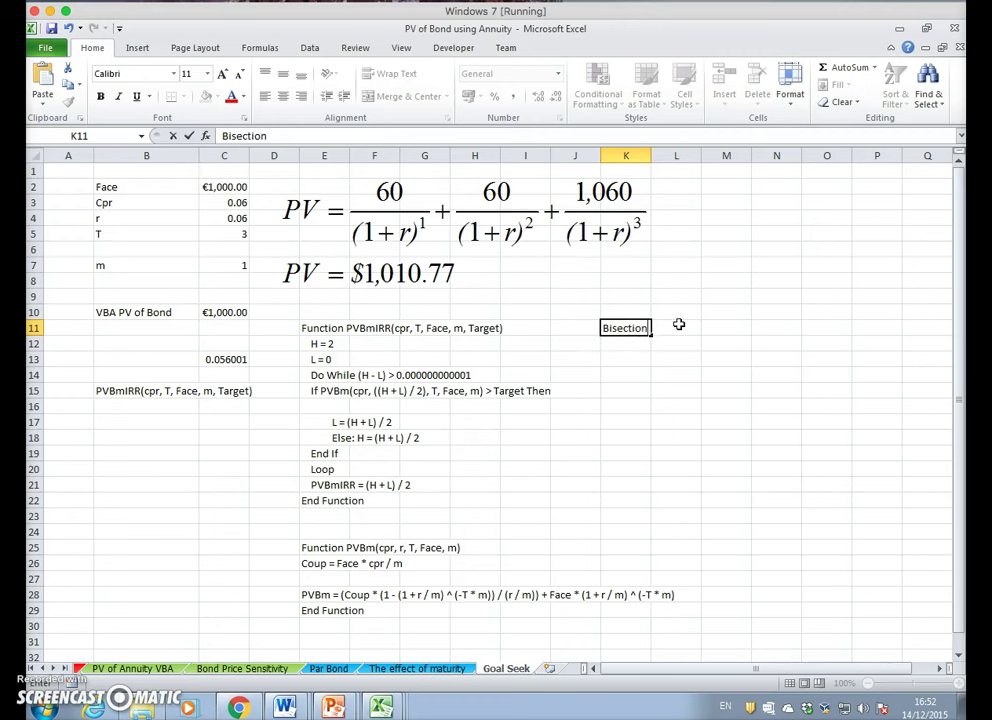
pyautogui.press('Return')
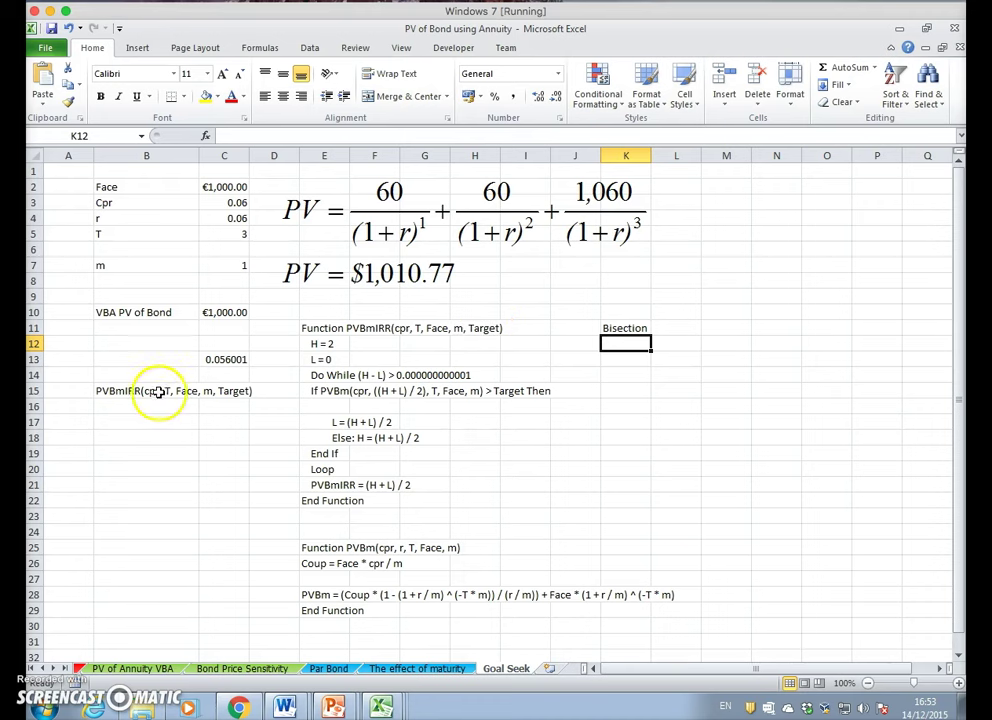
# - Examine the cell references and target price in the PVBmIRR formula in C13, leaving the formula as it is
pyautogui.click(222, 359)
pyautogui.click(370, 135)
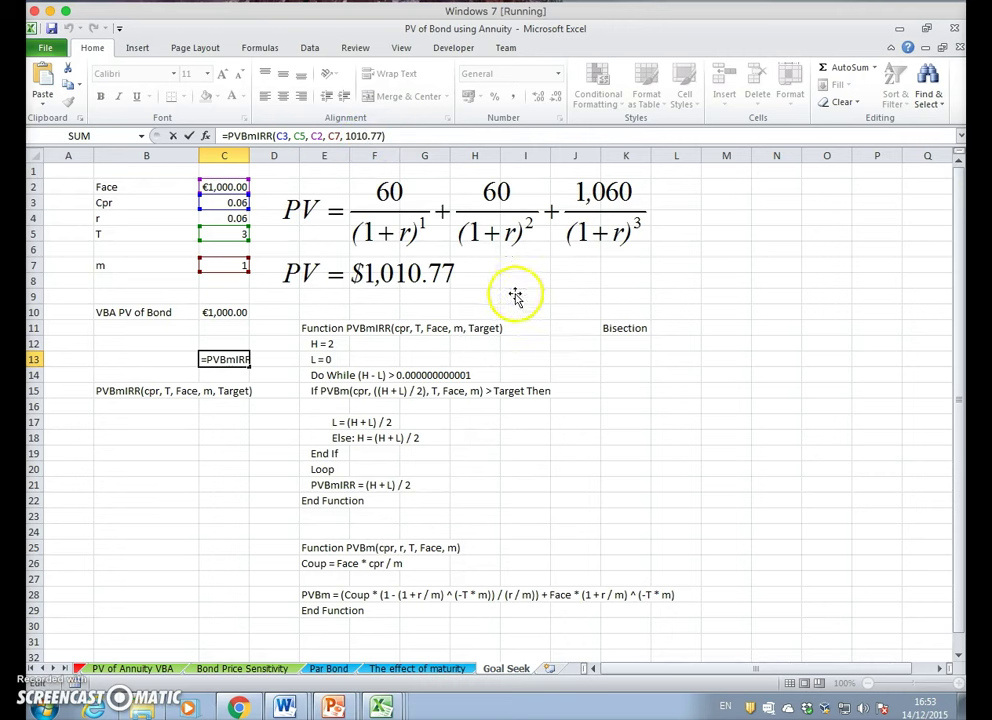
pyautogui.press('Return')
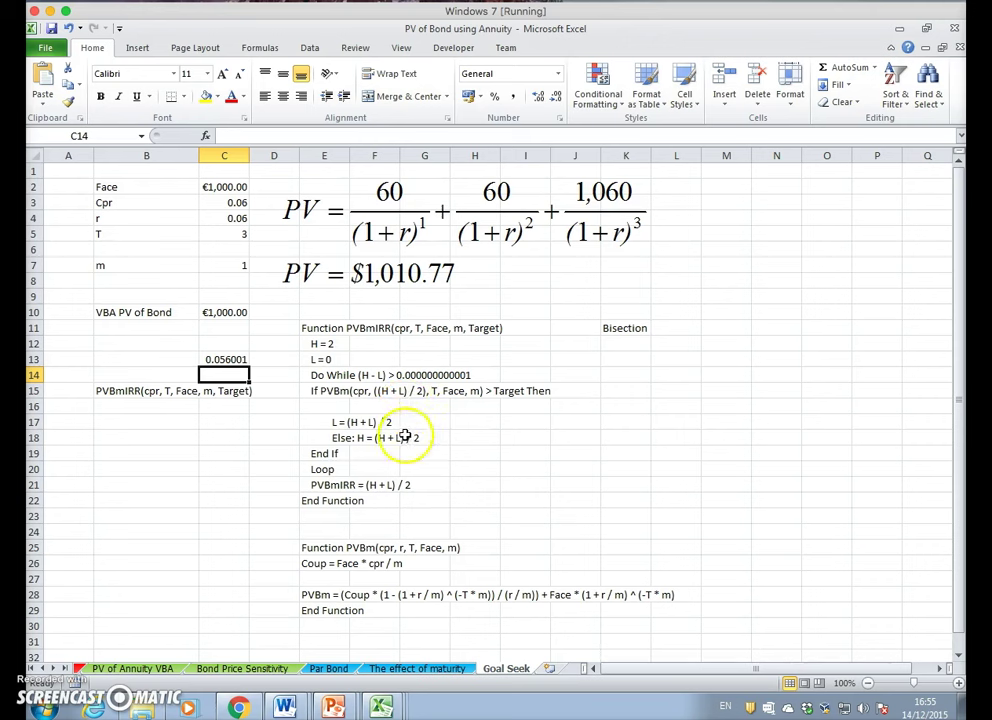
pyautogui.moveTo(142, 706)
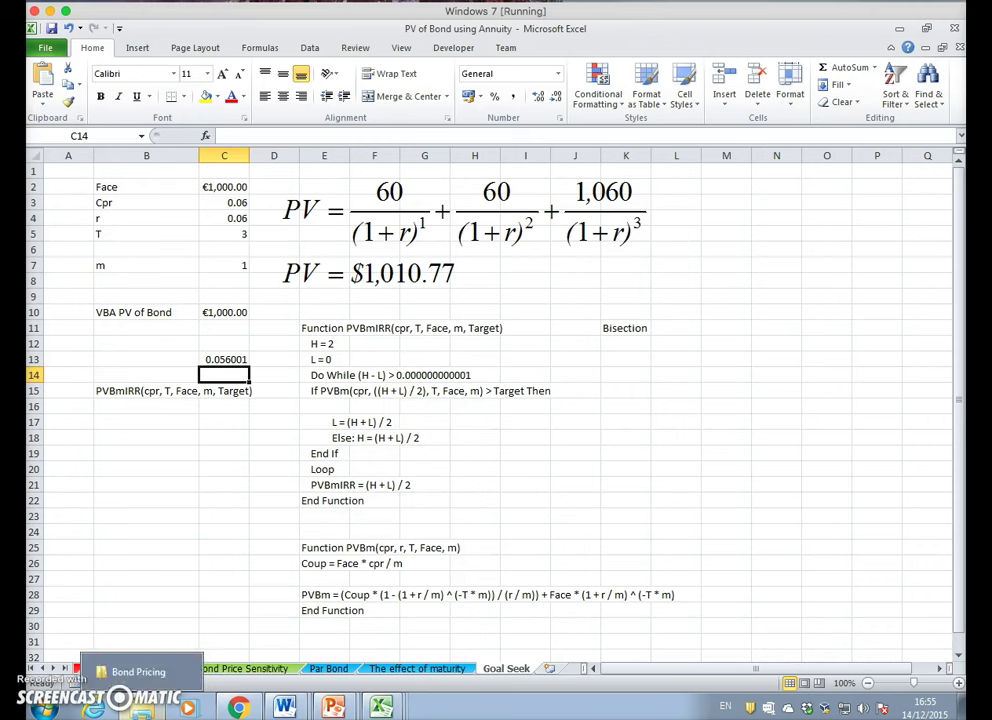